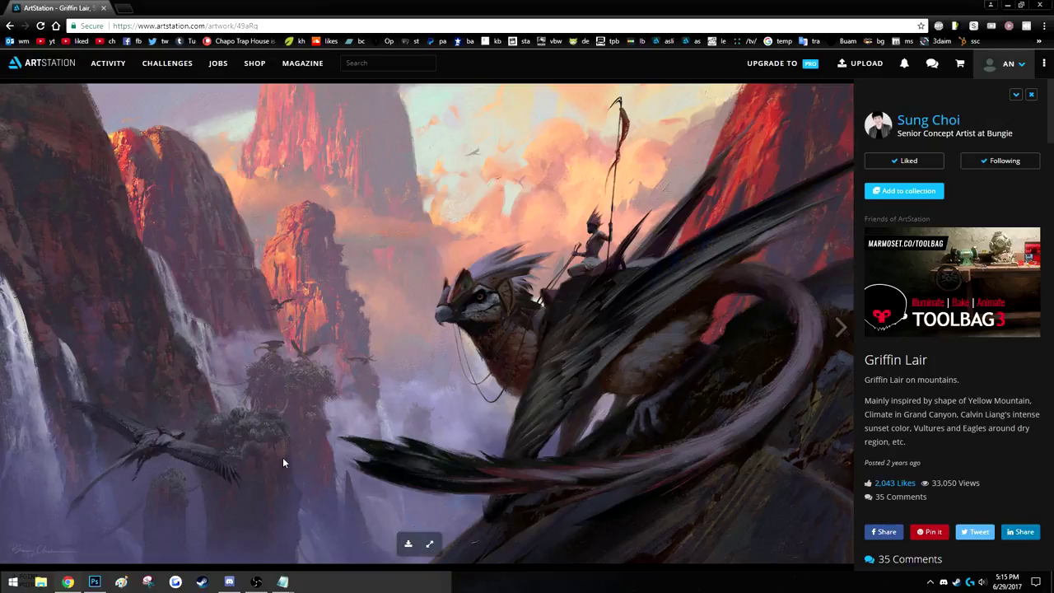
# Switch to Photoshop and create a new blank document.
pyautogui.click(95, 581)
pyautogui.click(30, 8)
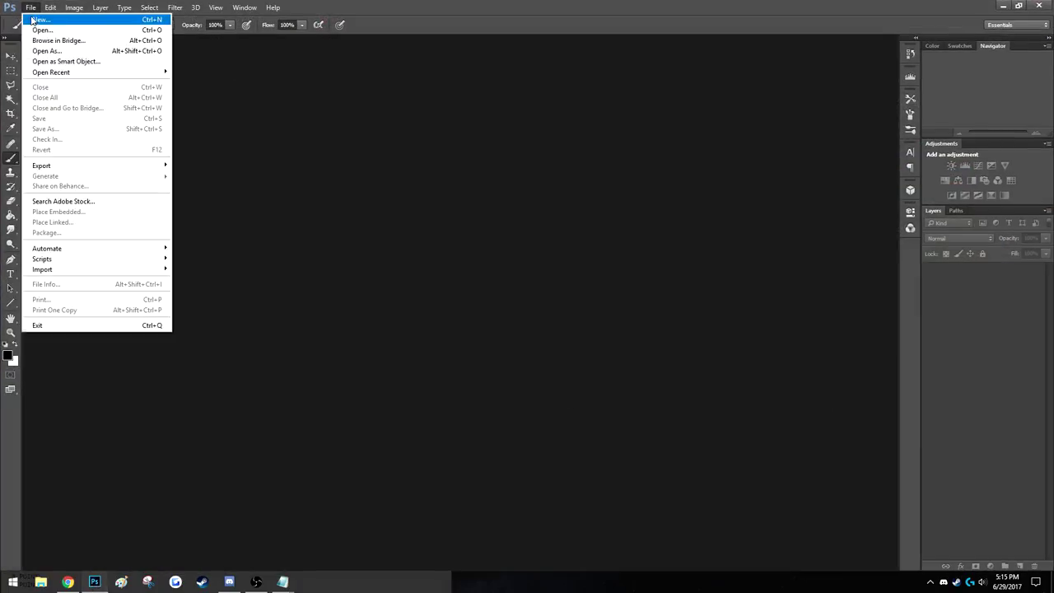
pyautogui.click(33, 18)
pyautogui.click(608, 130)
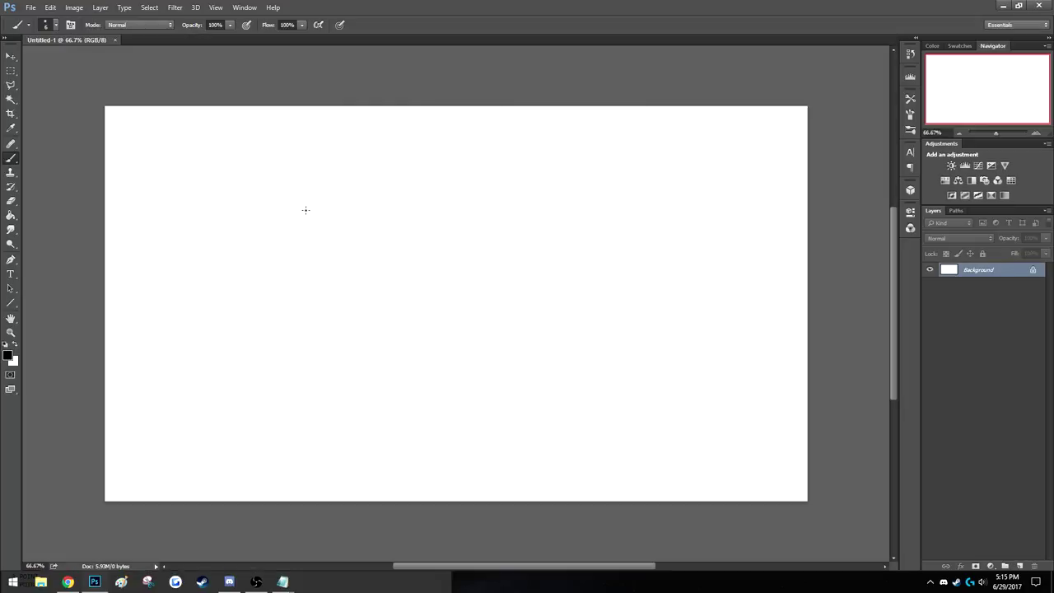
# Brush loose black freehand lines and curves across the middle of the blank canvas.
pyautogui.moveTo(212, 275); pyautogui.dragTo(518, 249)
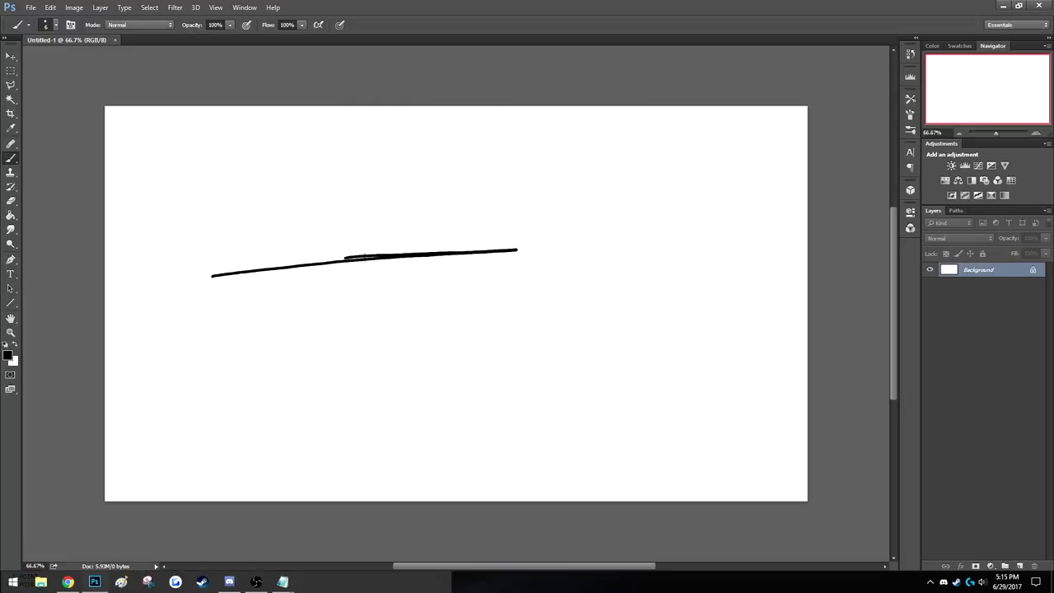
pyautogui.moveTo(343, 259); pyautogui.dragTo(620, 308)
pyautogui.moveTo(434, 248)
pyautogui.mouseDown()
pyautogui.moveTo(792, 277)
pyautogui.moveTo(522, 206)
pyautogui.moveTo(699, 278)
pyautogui.mouseUp()
pyautogui.moveTo(578, 222)
pyautogui.mouseDown()
pyautogui.moveTo(701, 228)
pyautogui.moveTo(789, 272)
pyautogui.mouseUp()
pyautogui.moveTo(440, 236); pyautogui.dragTo(276, 243)
pyautogui.moveTo(292, 261); pyautogui.dragTo(251, 281)
pyautogui.moveTo(343, 289); pyautogui.dragTo(458, 315)
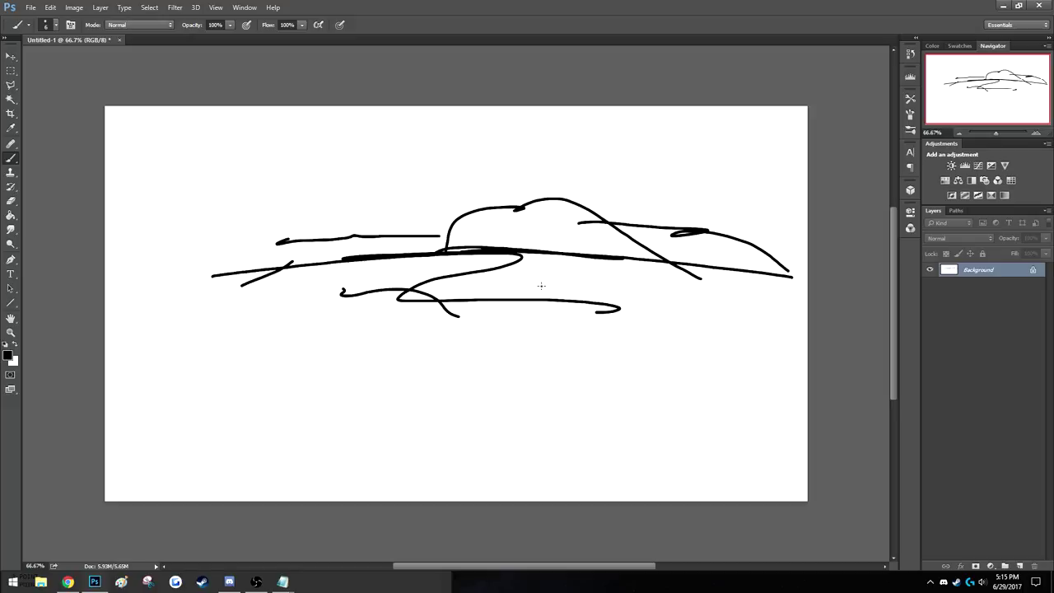
# Close the sketch document without saving and switch back to the Griffin Lair artwork in Chrome.
pyautogui.click(120, 40)
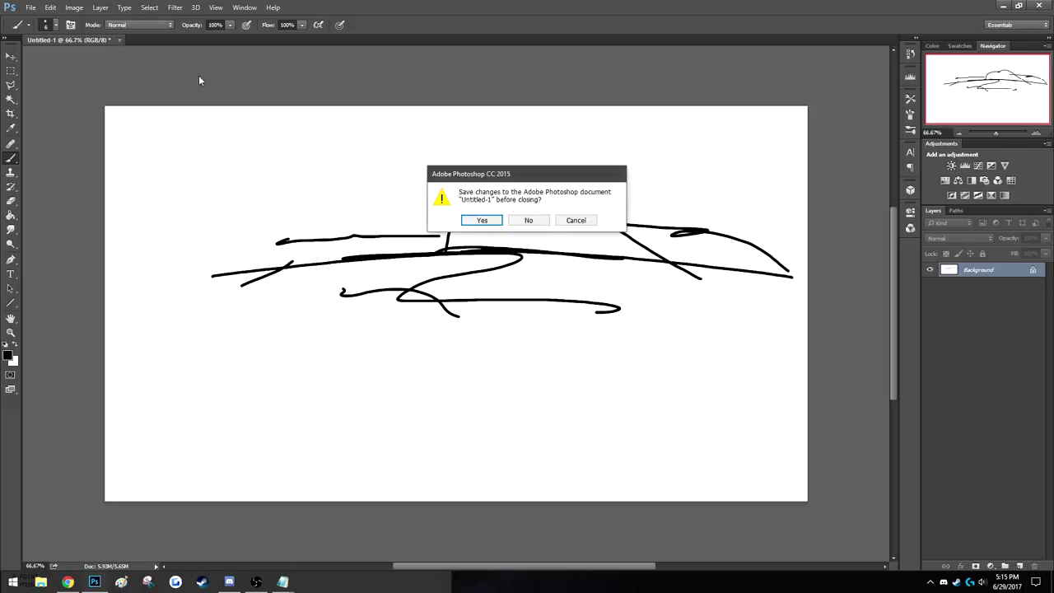
pyautogui.click(527, 219)
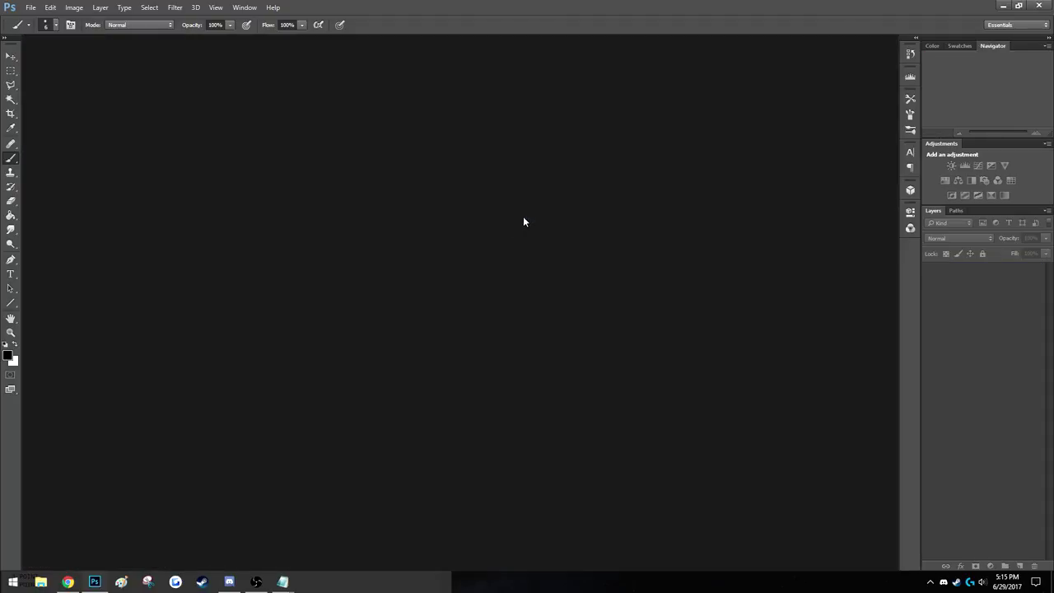
pyautogui.click(68, 582)
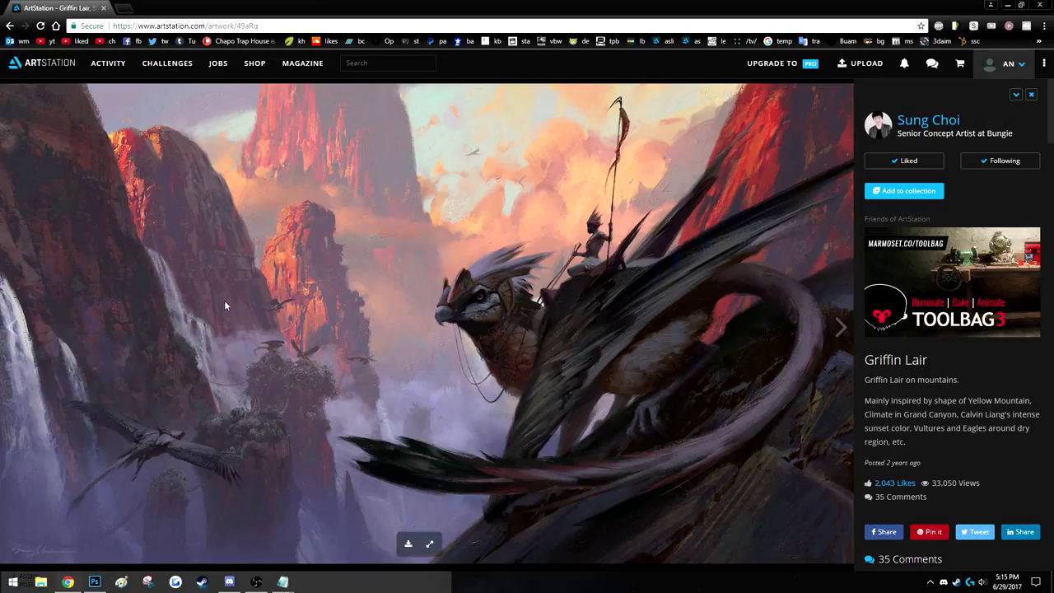
pyautogui.rightClick(398, 392)
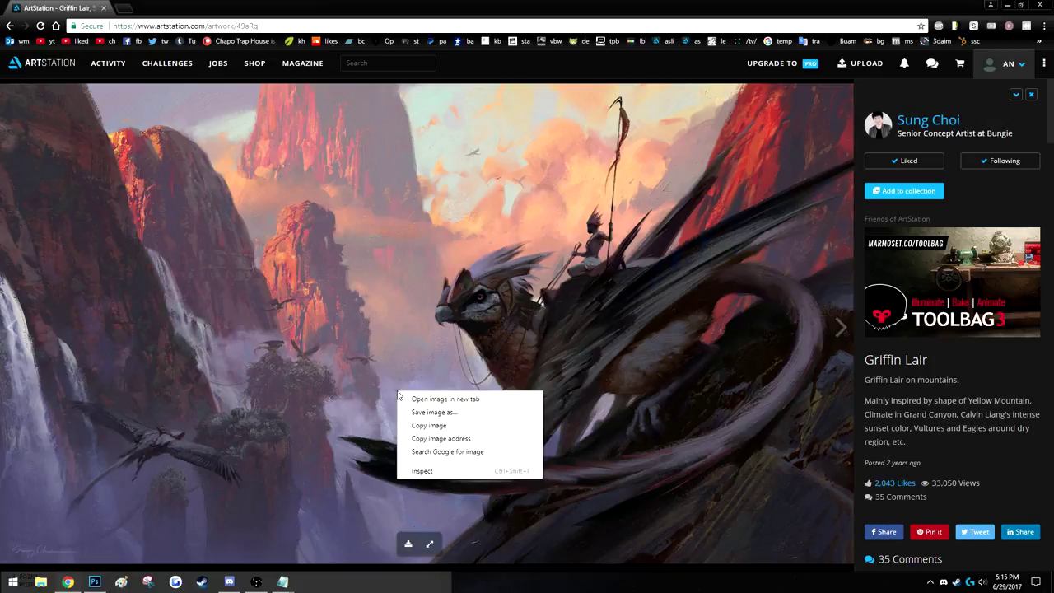
pyautogui.click(372, 425)
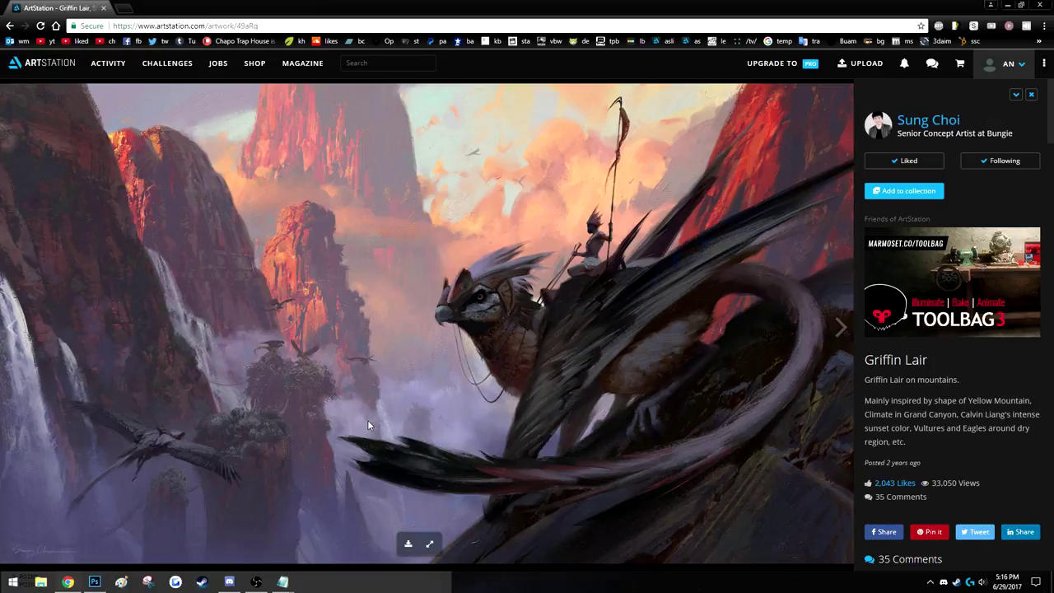
# Switch to Template.txt in Notepad and move its window aside so the artwork's mountain landscape is uncovered.
pyautogui.moveTo(284, 583)
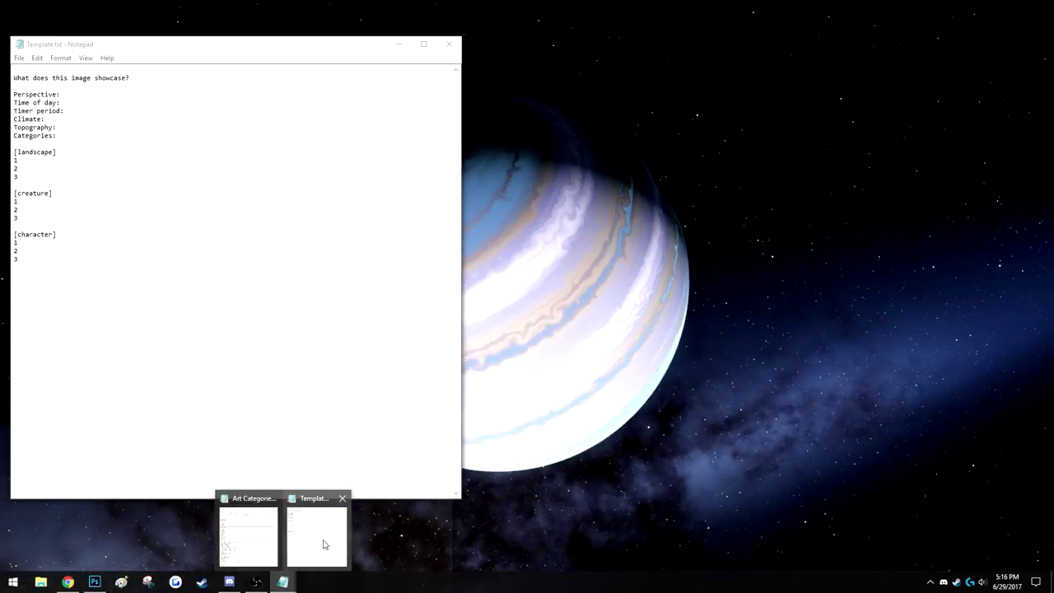
pyautogui.click(322, 544)
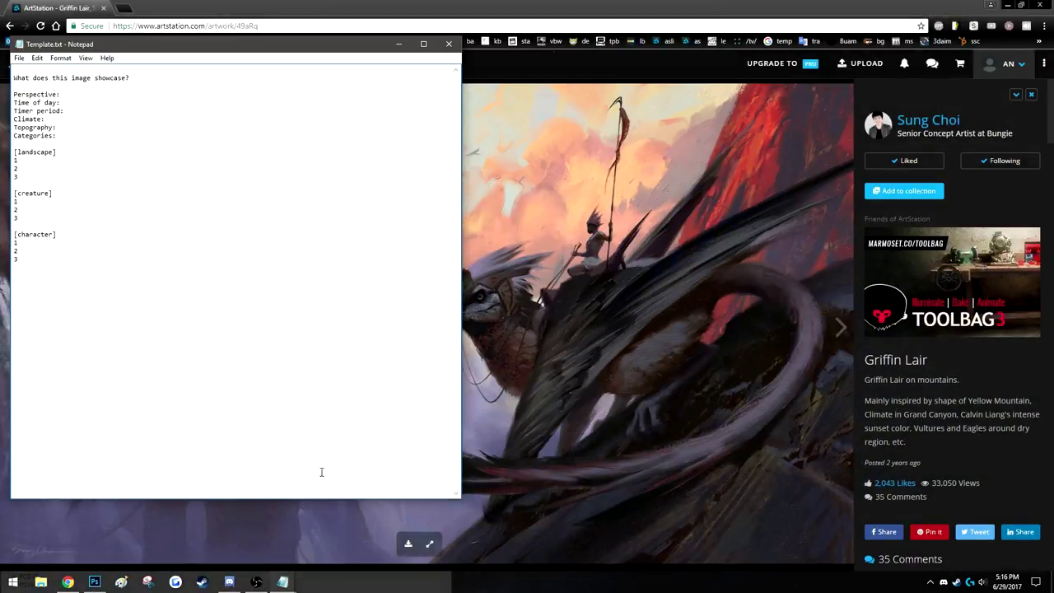
pyautogui.moveTo(191, 48); pyautogui.dragTo(749, 96)
# Review the perspective, time of day, time period and climate fields in the template, and minimize its window.
pyautogui.click(635, 145)
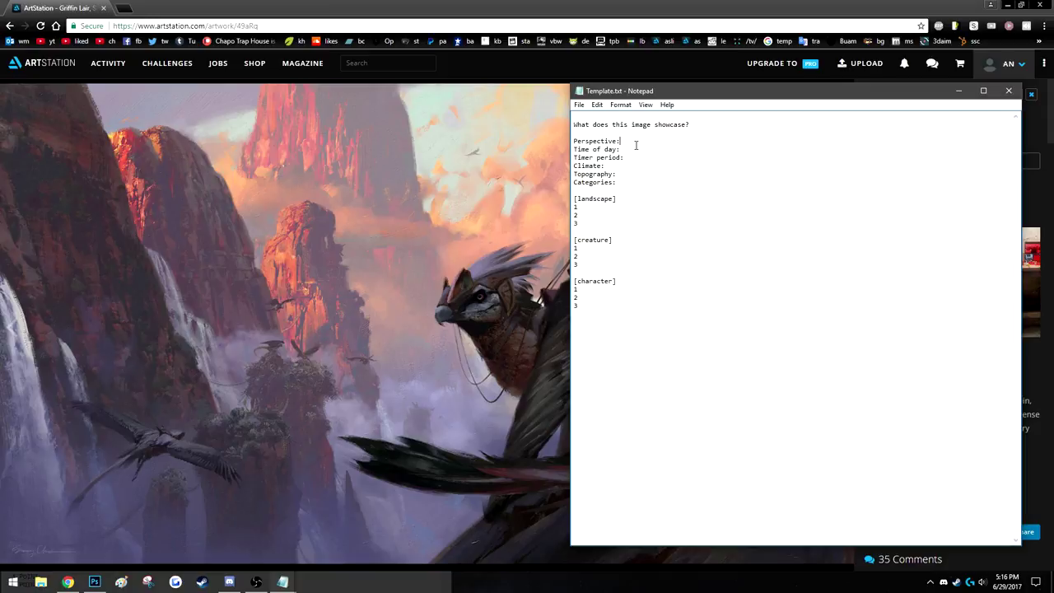
pyautogui.press('Down')
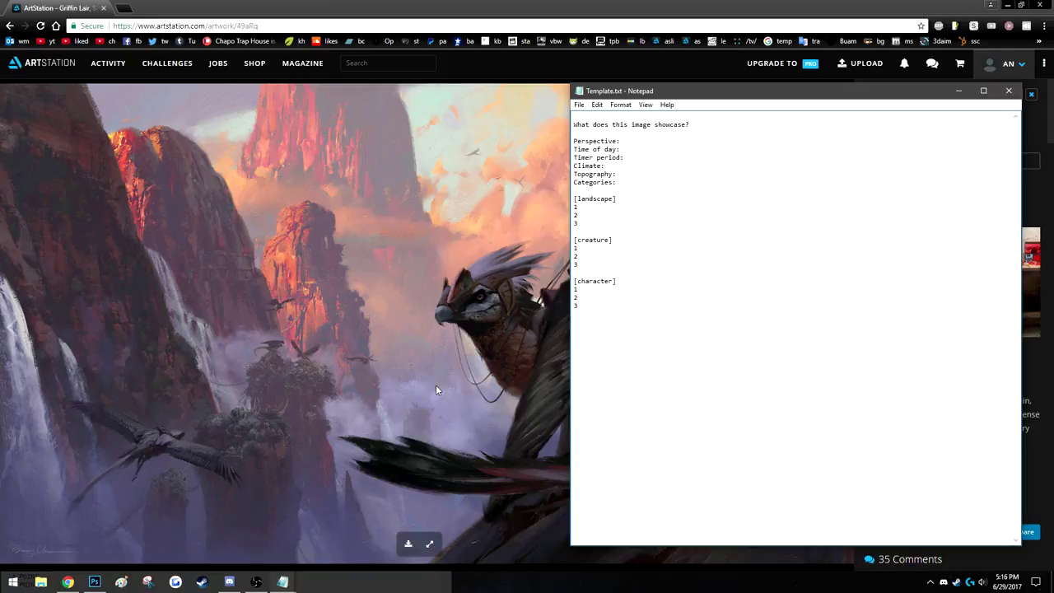
pyautogui.click(643, 162)
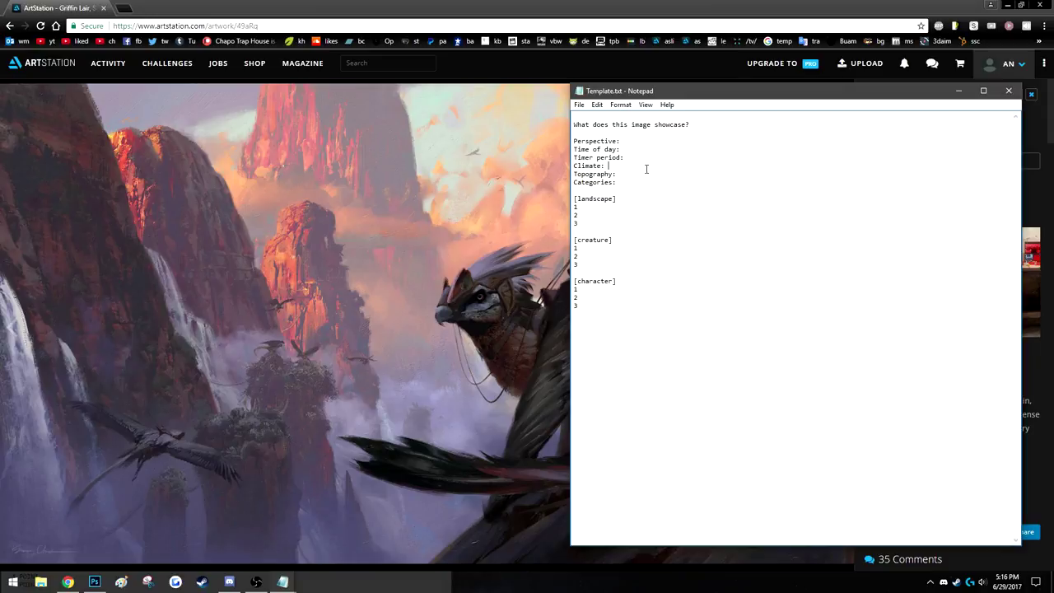
pyautogui.click(642, 156)
pyautogui.moveTo(656, 92); pyautogui.dragTo(611, 102)
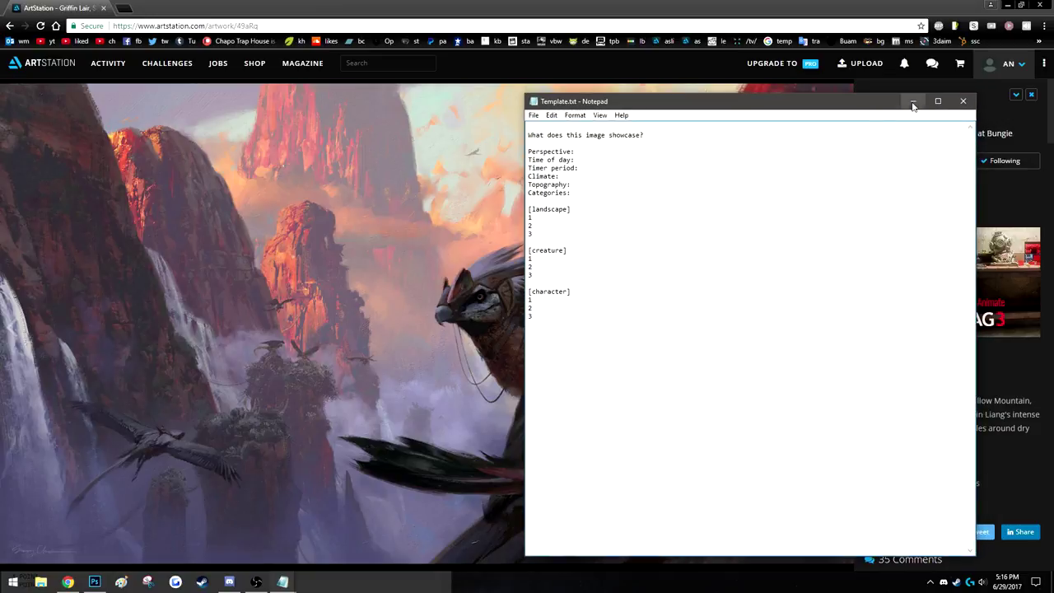
pyautogui.click(913, 102)
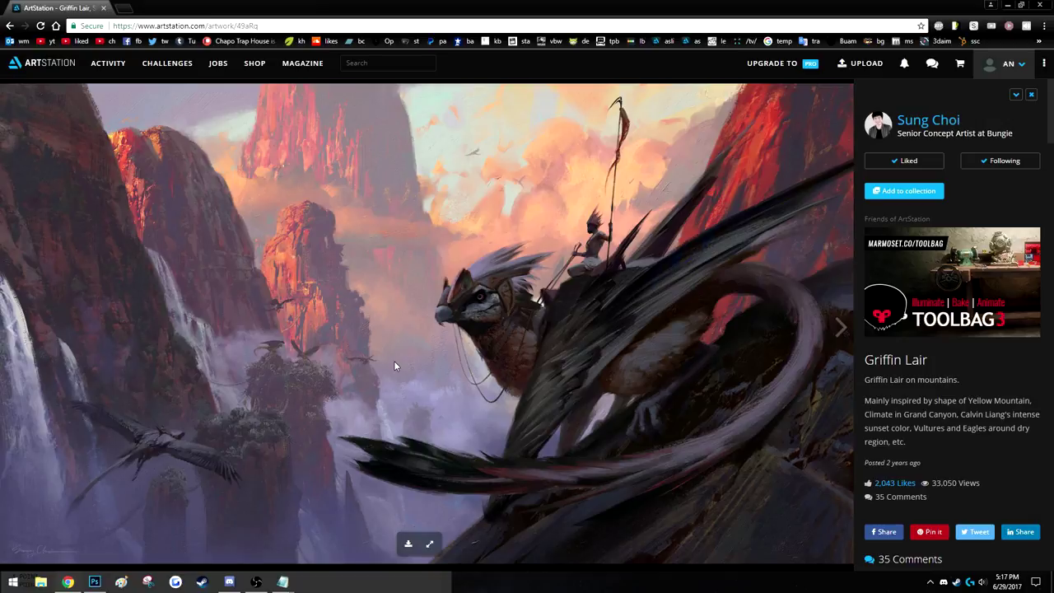
pyautogui.click(93, 581)
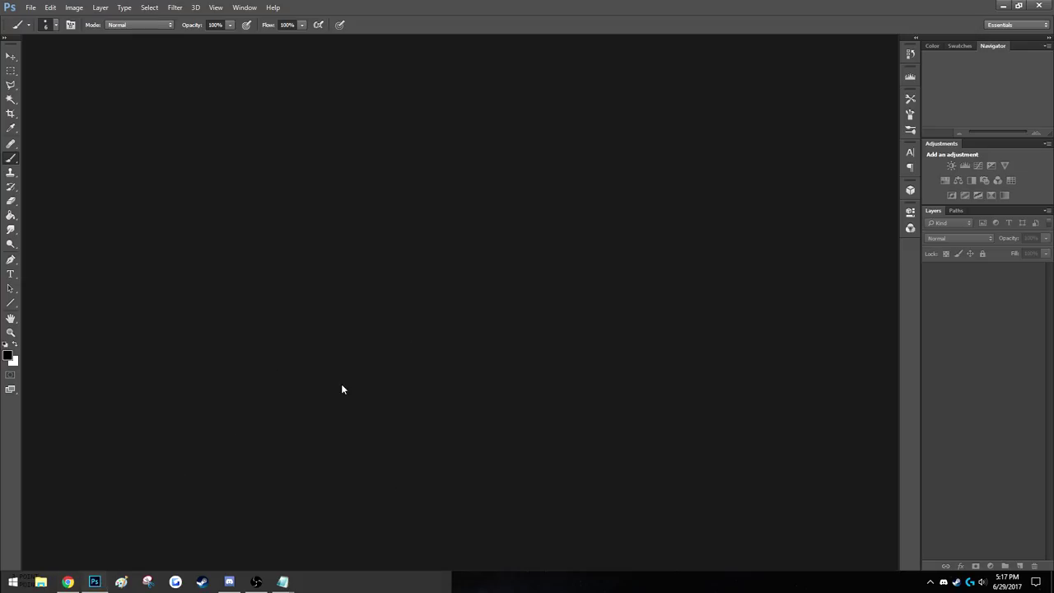
pyautogui.click(98, 582)
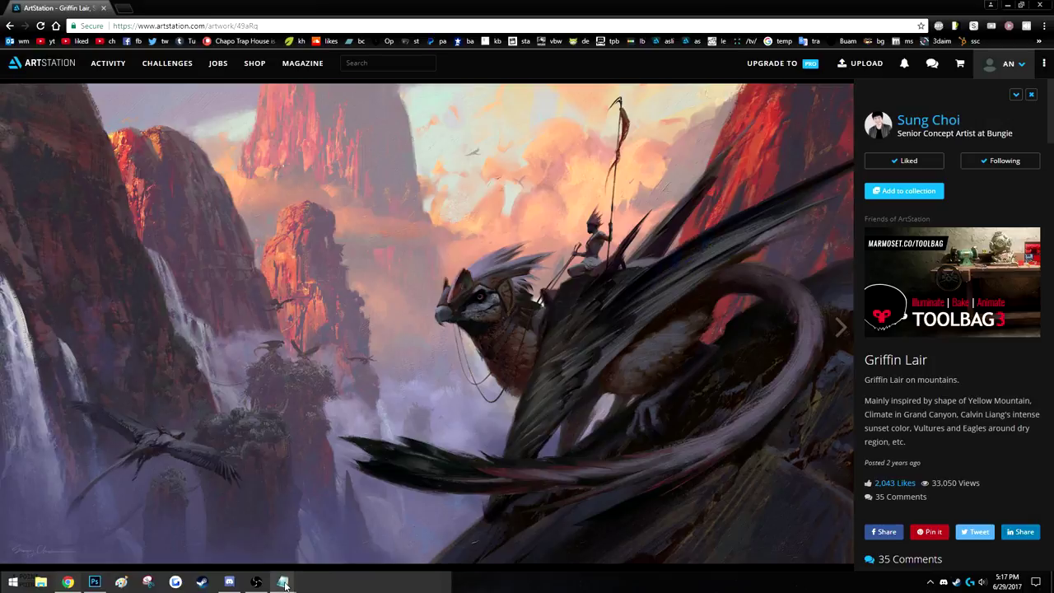
# Bring up Template.txt and Art Categories.txt in Notepad and arrange both windows around the griffin artwork.
pyautogui.moveTo(288, 583)
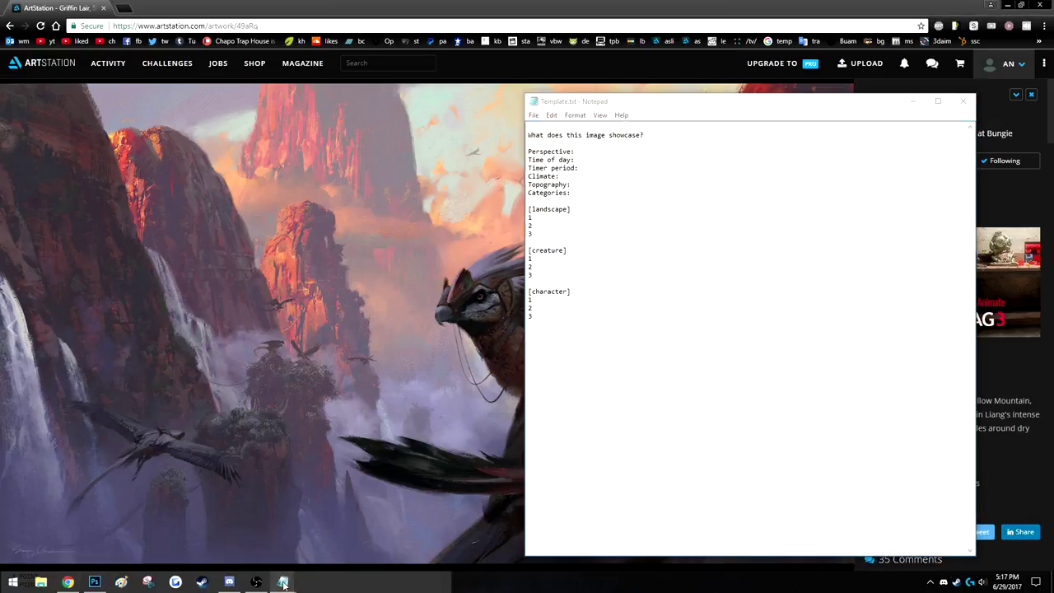
pyautogui.click(253, 519)
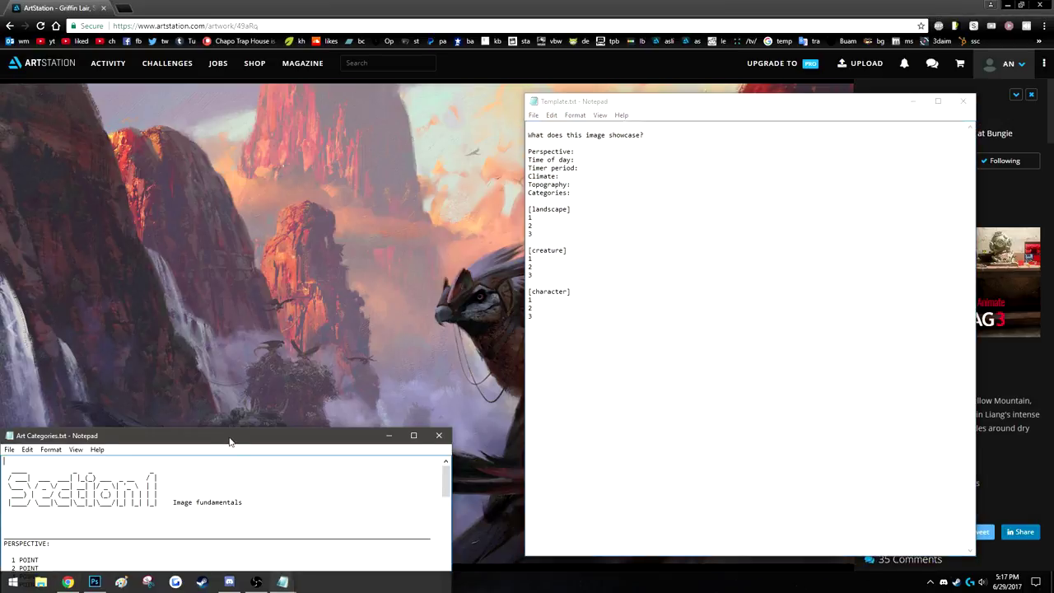
pyautogui.moveTo(232, 438); pyautogui.dragTo(265, 470)
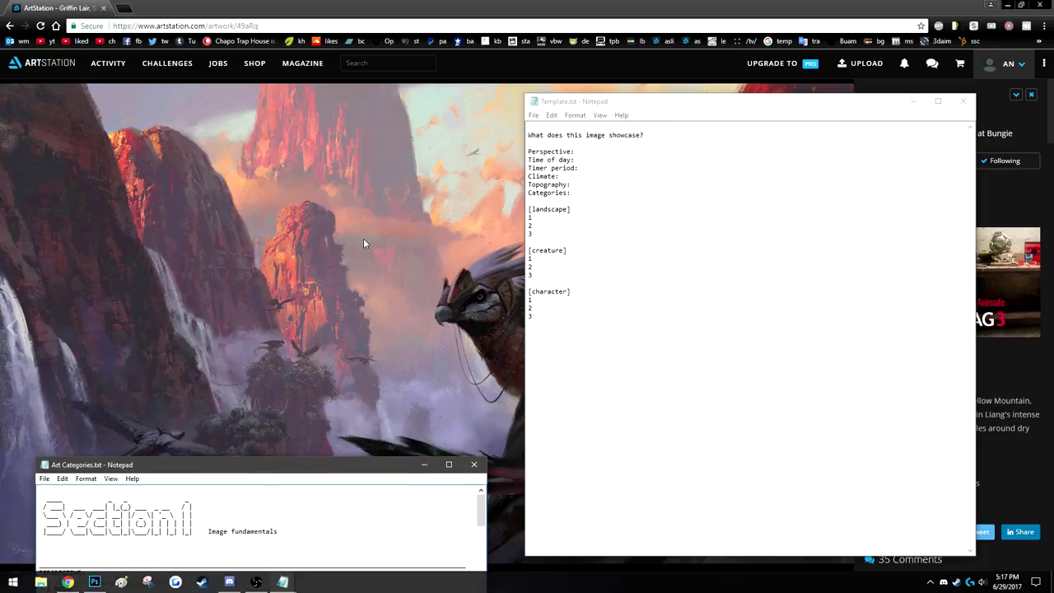
pyautogui.moveTo(329, 469); pyautogui.dragTo(319, 499)
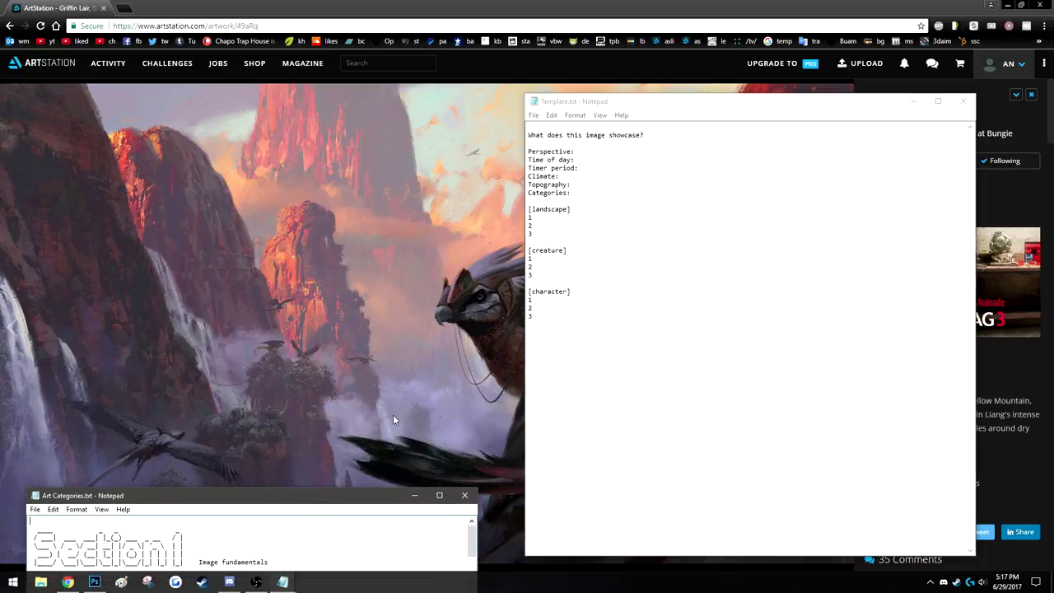
pyautogui.moveTo(646, 109); pyautogui.dragTo(775, 124)
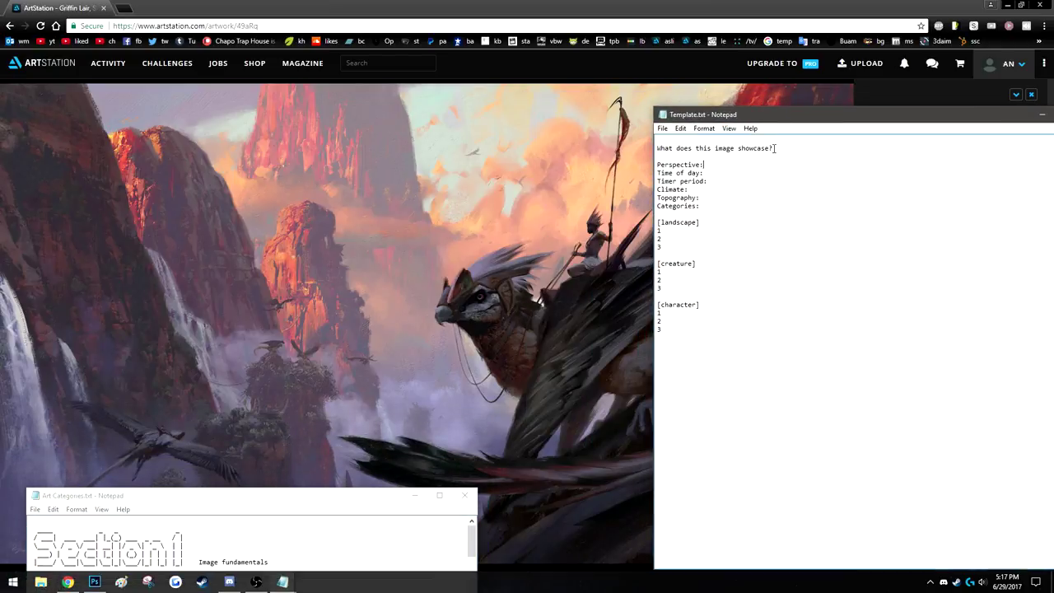
pyautogui.click(332, 497)
pyautogui.moveTo(332, 497); pyautogui.dragTo(405, 505)
pyautogui.click(786, 141)
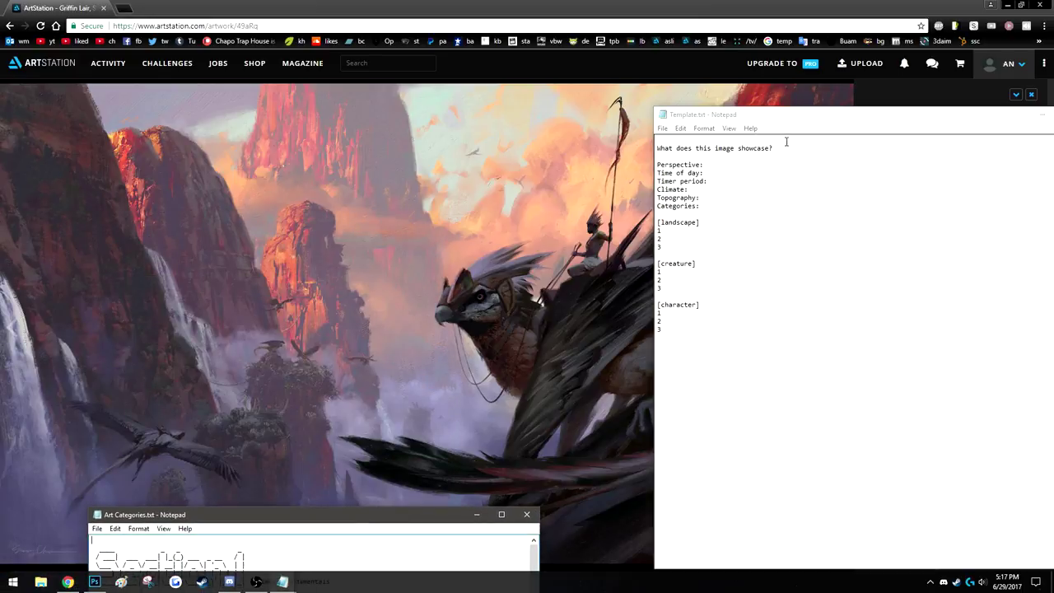
# Review the template's image questions from Perspective through Categories, line by line.
pyautogui.click(736, 160)
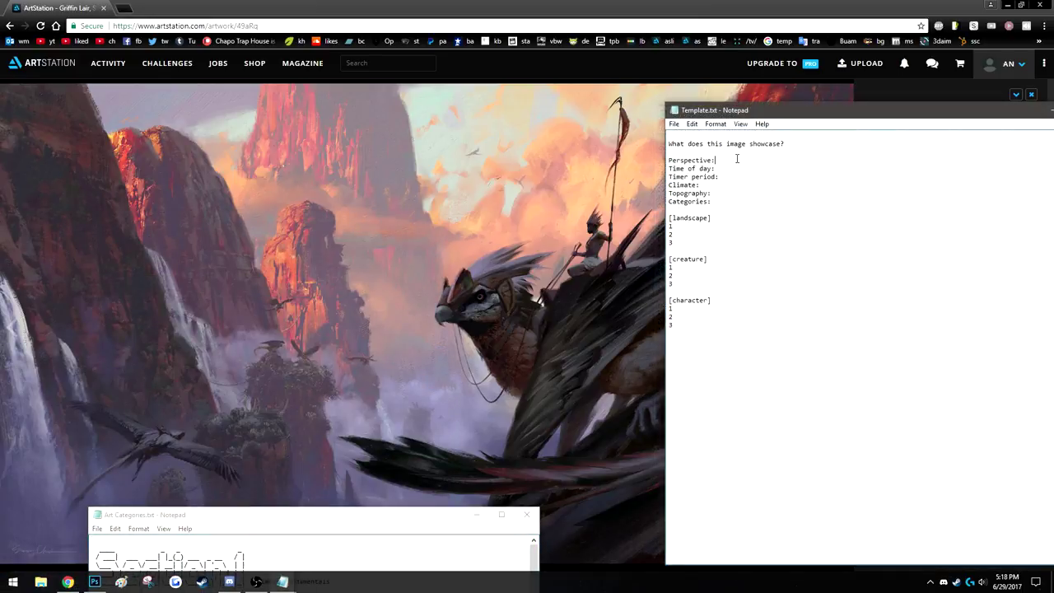
pyautogui.moveTo(668, 160); pyautogui.dragTo(744, 203)
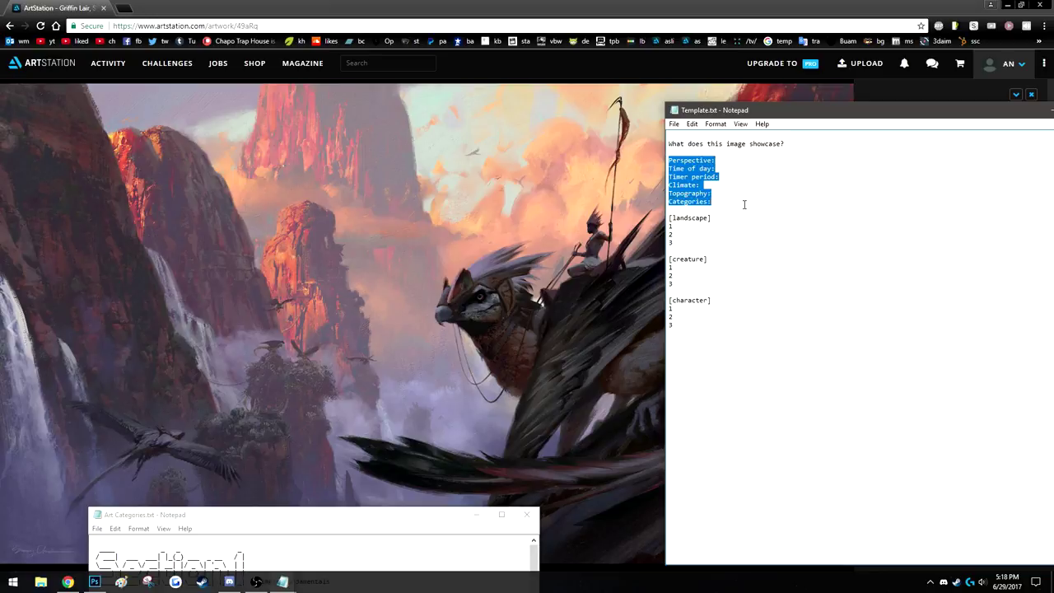
pyautogui.click(724, 158)
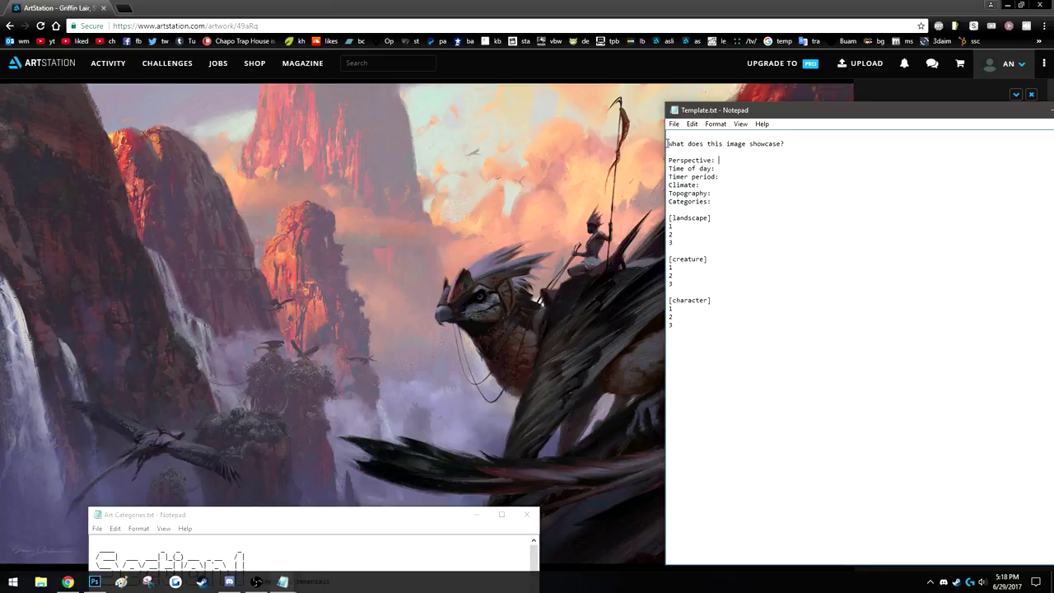
pyautogui.moveTo(668, 161); pyautogui.dragTo(714, 169)
pyautogui.click(714, 159)
pyautogui.click(729, 170)
pyautogui.click(722, 183)
pyautogui.click(721, 193)
# Place the Art Categories window beside the template and compare its Perspective and Time of Day lists with the template's fields.
pyautogui.moveTo(390, 518); pyautogui.dragTo(362, 80)
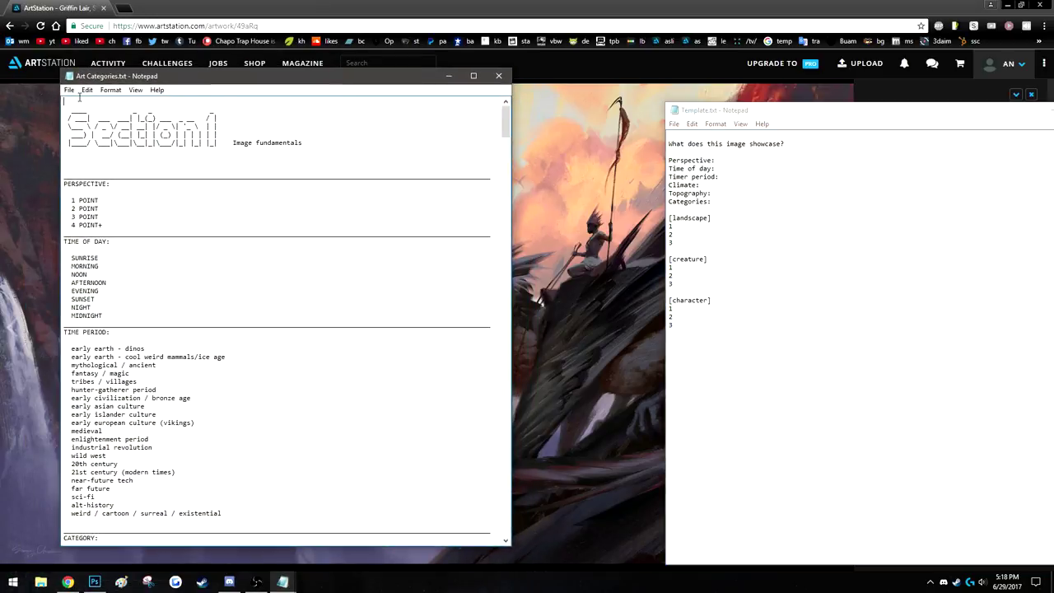
pyautogui.moveTo(505, 121)
pyautogui.mouseDown()
pyautogui.moveTo(505, 136)
pyautogui.moveTo(505, 122)
pyautogui.mouseUp()
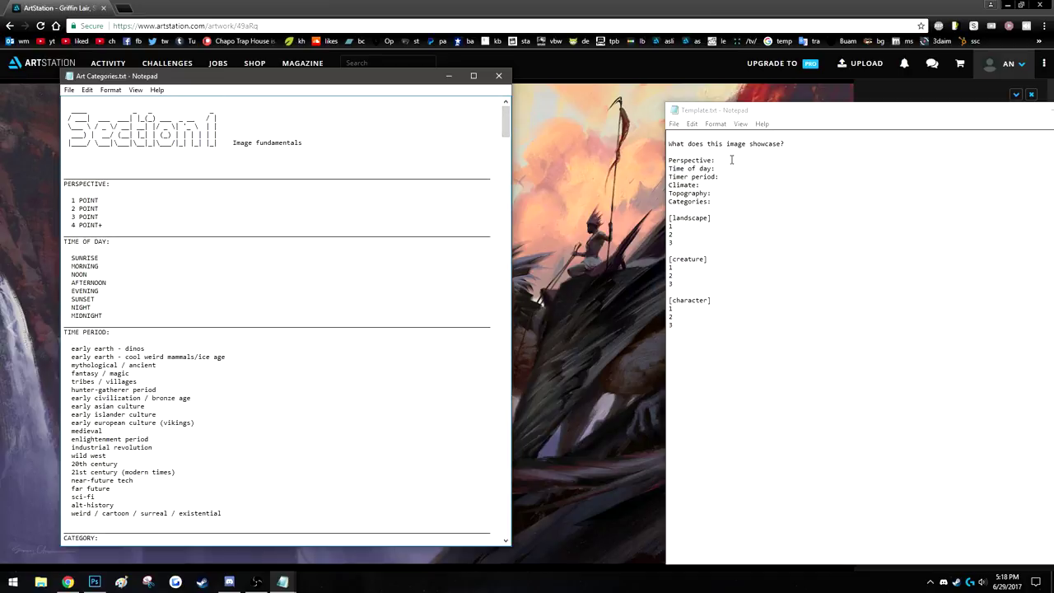
pyautogui.moveTo(727, 160); pyautogui.dragTo(668, 160)
pyautogui.moveTo(110, 183); pyautogui.dragTo(63, 183)
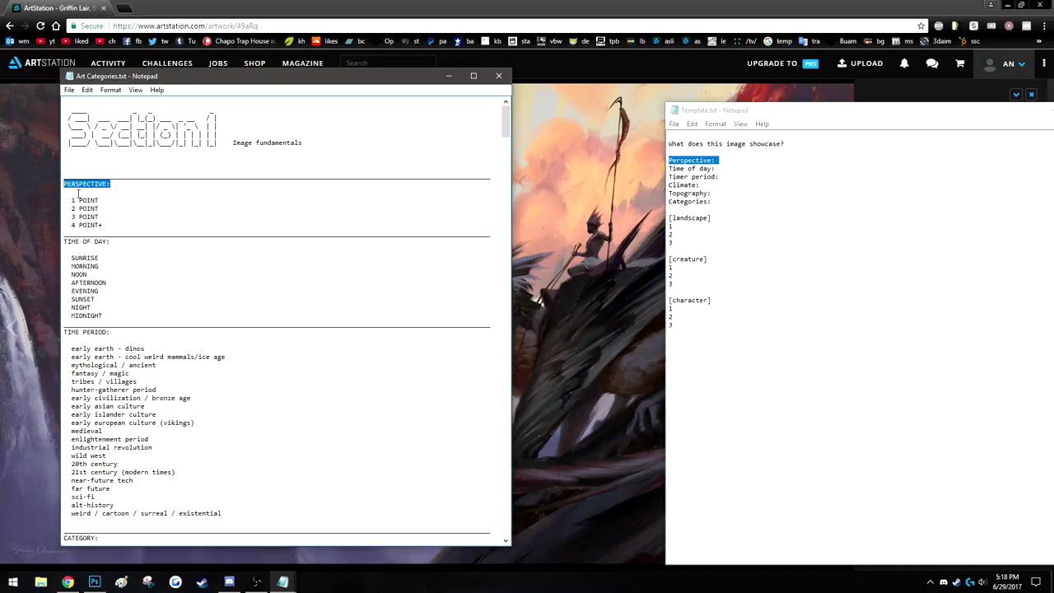
pyautogui.click(137, 202)
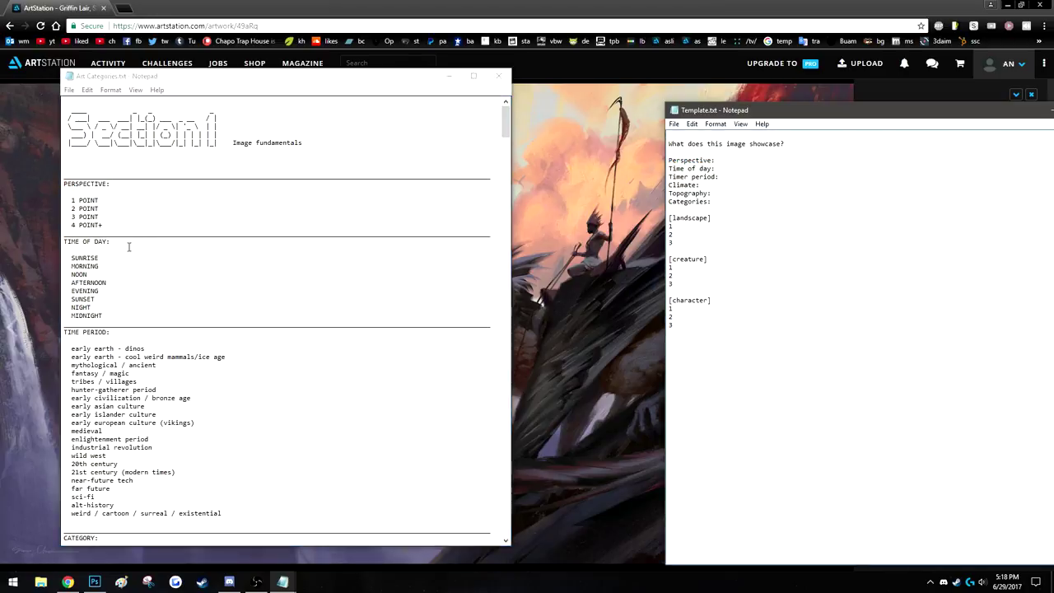
pyautogui.moveTo(129, 244); pyautogui.dragTo(50, 234)
pyautogui.click(224, 242)
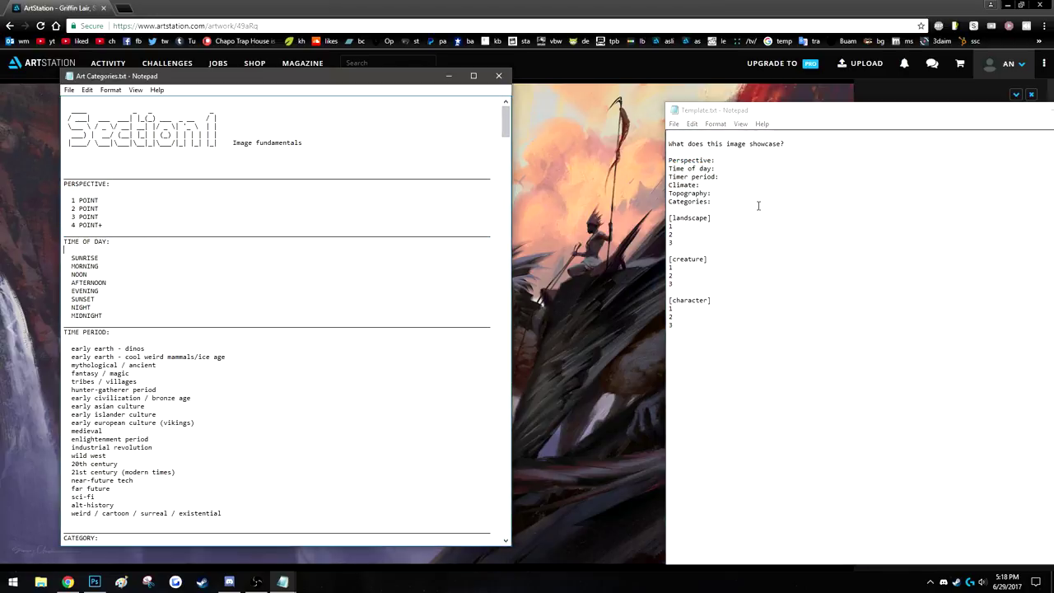
# Look through Art Categories.txt down to the landform descriptions and building types, and move its window off the griffin.
pyautogui.moveTo(412, 78); pyautogui.dragTo(372, 67)
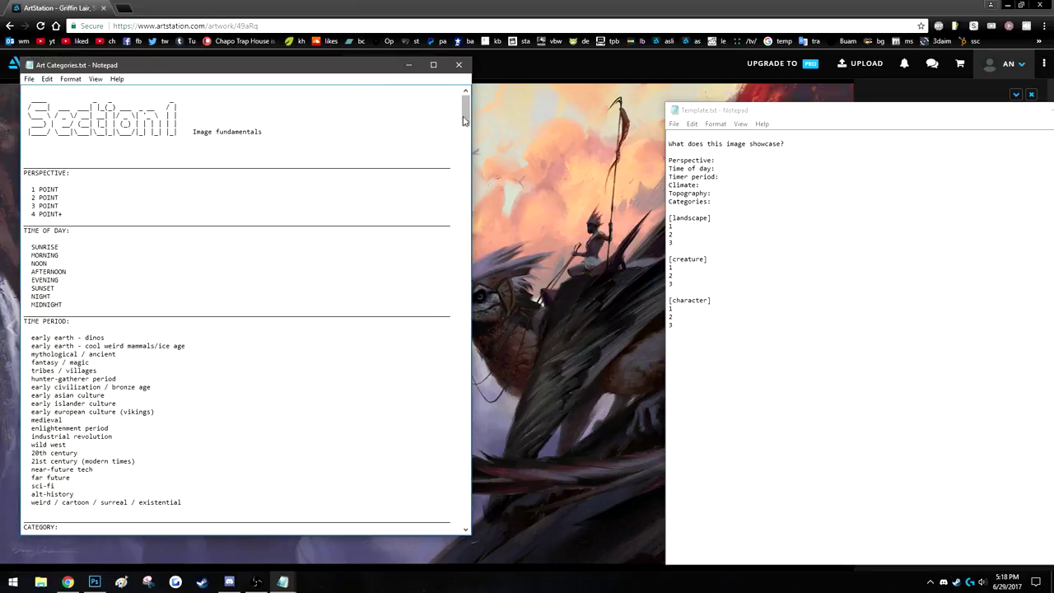
pyautogui.moveTo(466, 112); pyautogui.dragTo(466, 271)
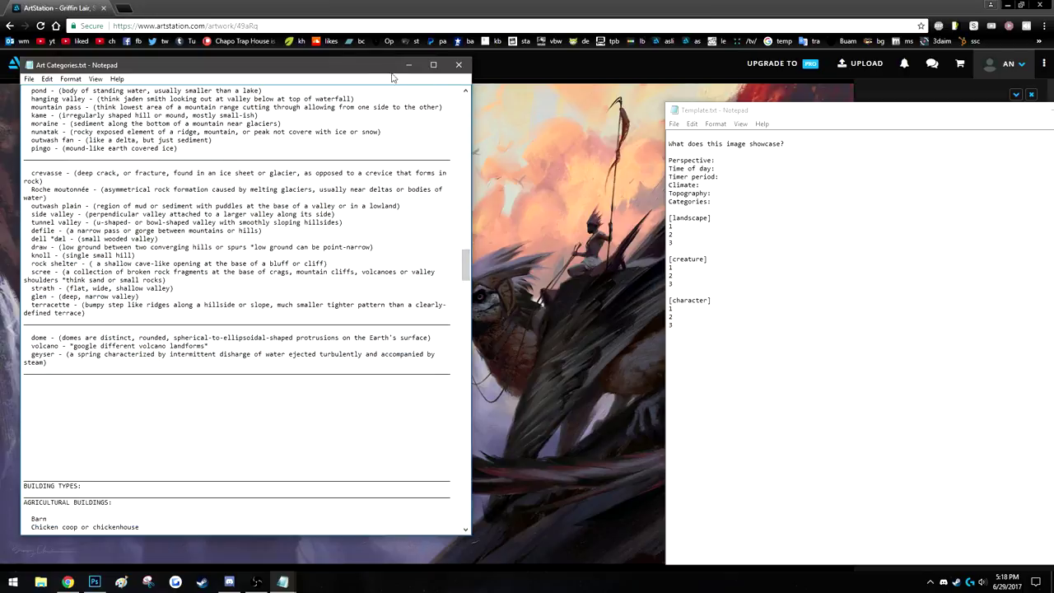
pyautogui.moveTo(385, 74); pyautogui.dragTo(260, 222)
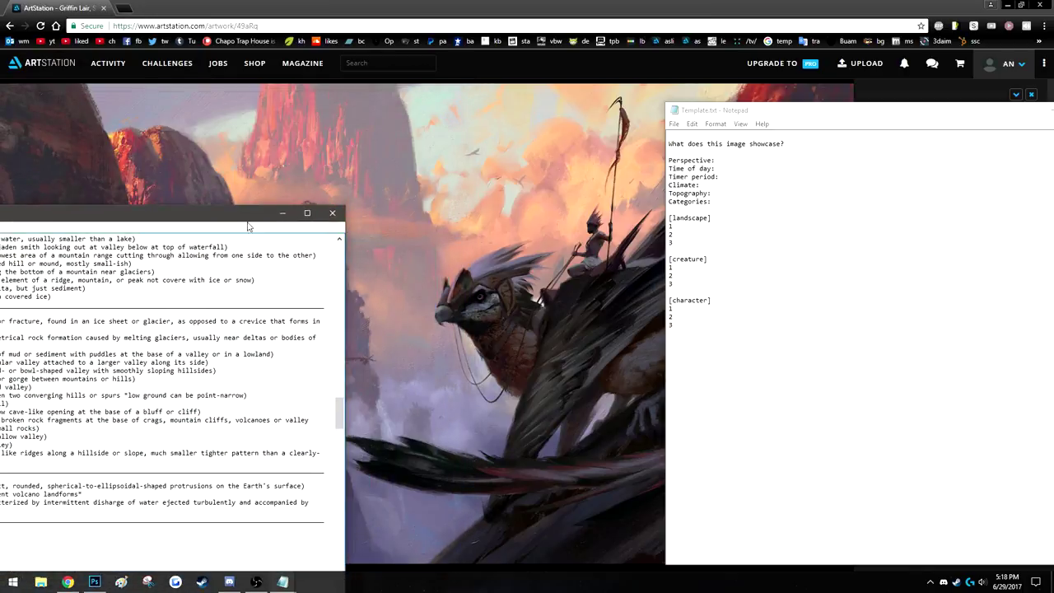
# Place the Art Categories window beside the template and return to its opening Section 1 list of image fundamentals.
pyautogui.moveTo(237, 217); pyautogui.dragTo(396, 108)
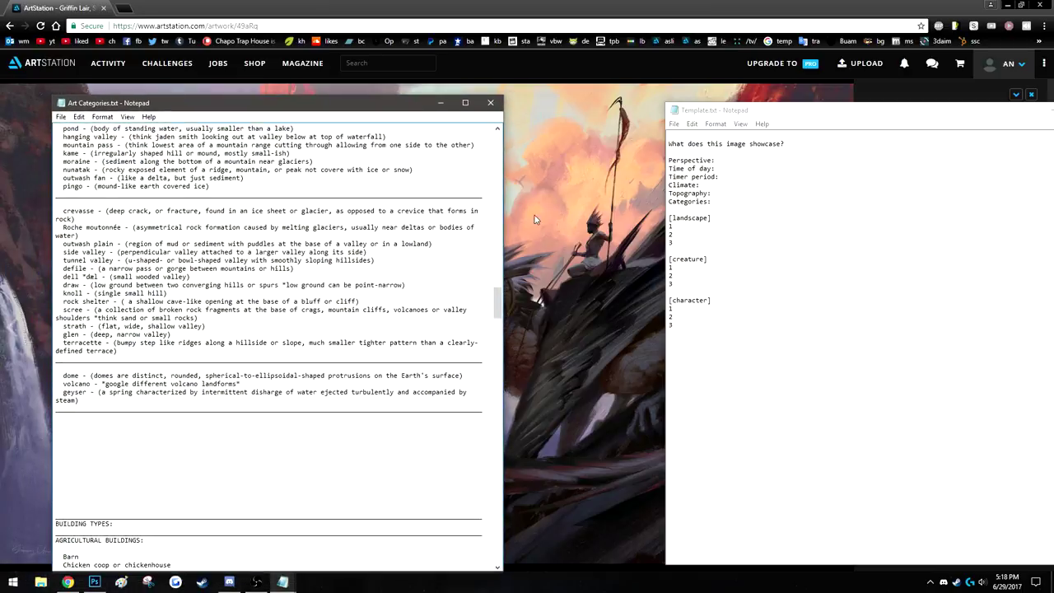
pyautogui.moveTo(499, 303); pyautogui.dragTo(504, 353)
pyautogui.moveTo(500, 181); pyautogui.dragTo(499, 138)
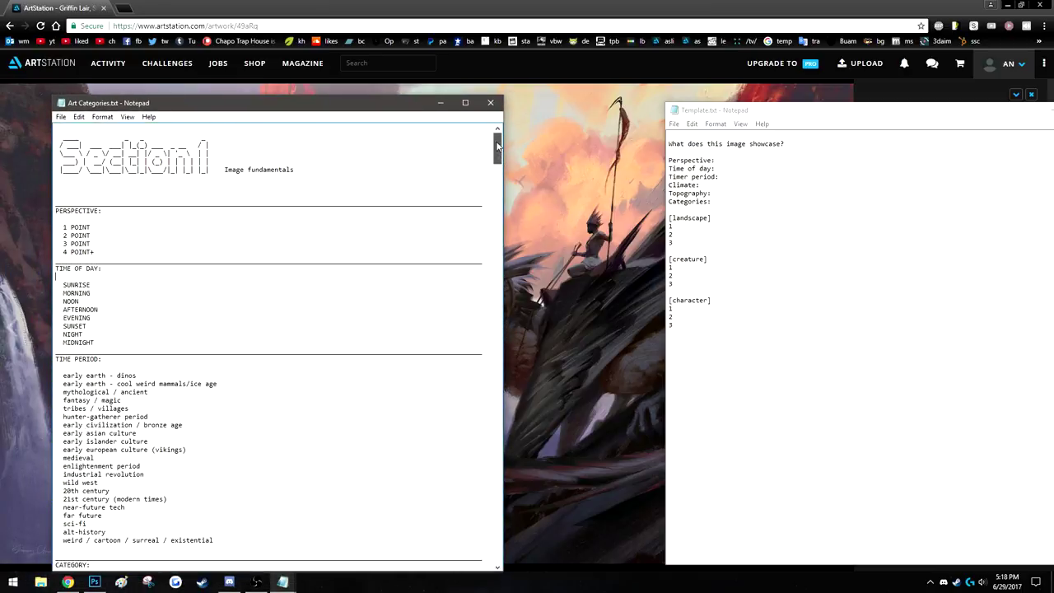
pyautogui.moveTo(365, 108); pyautogui.dragTo(326, 106)
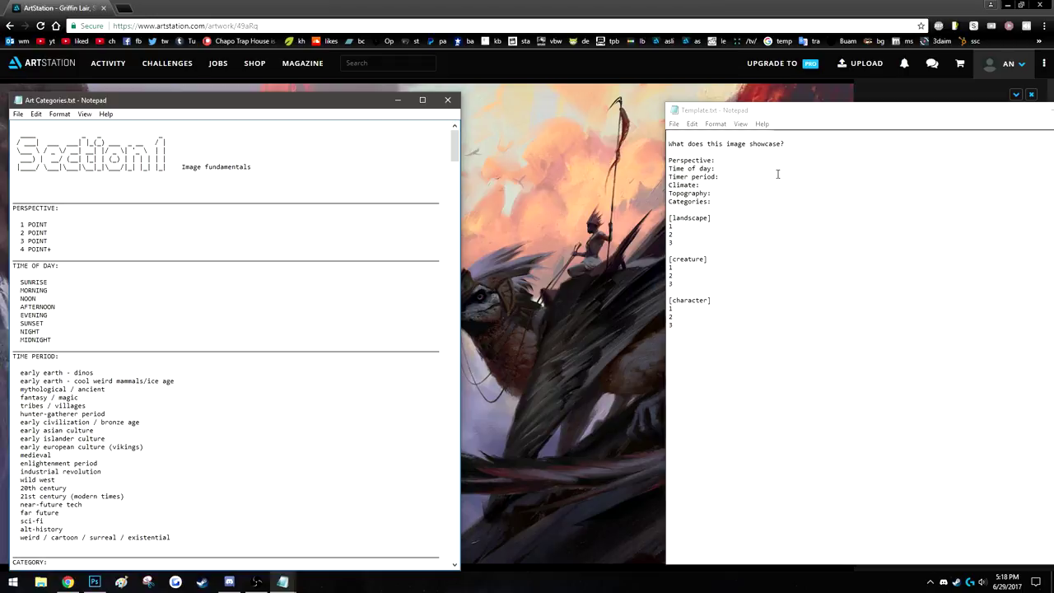
# Minimize Art Categories.txt, shift the template to uncover the artwork, and fill in Perspective as "2 point".
pyautogui.click(724, 162)
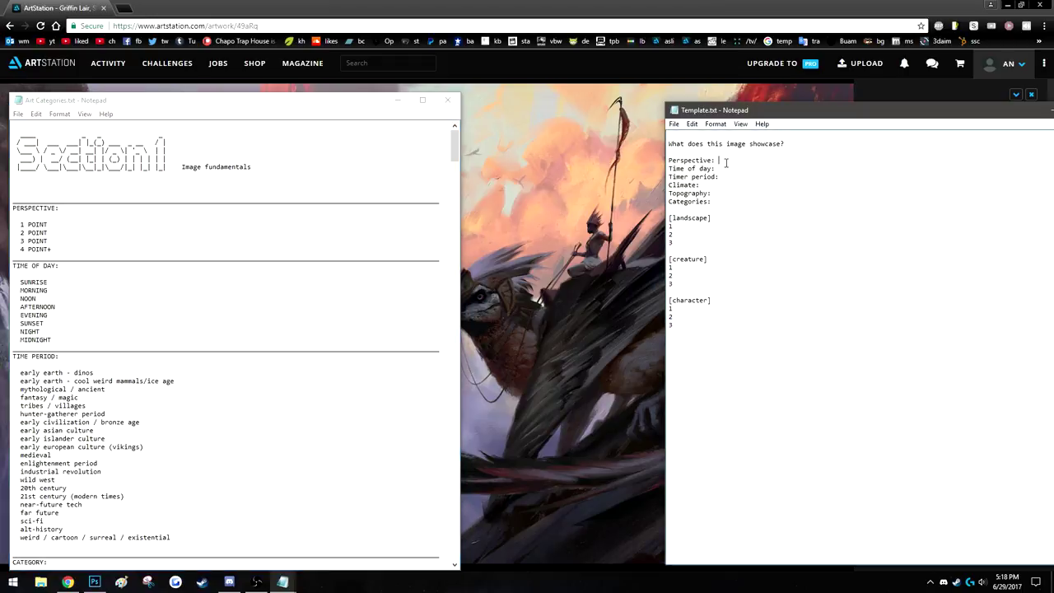
pyautogui.click(399, 102)
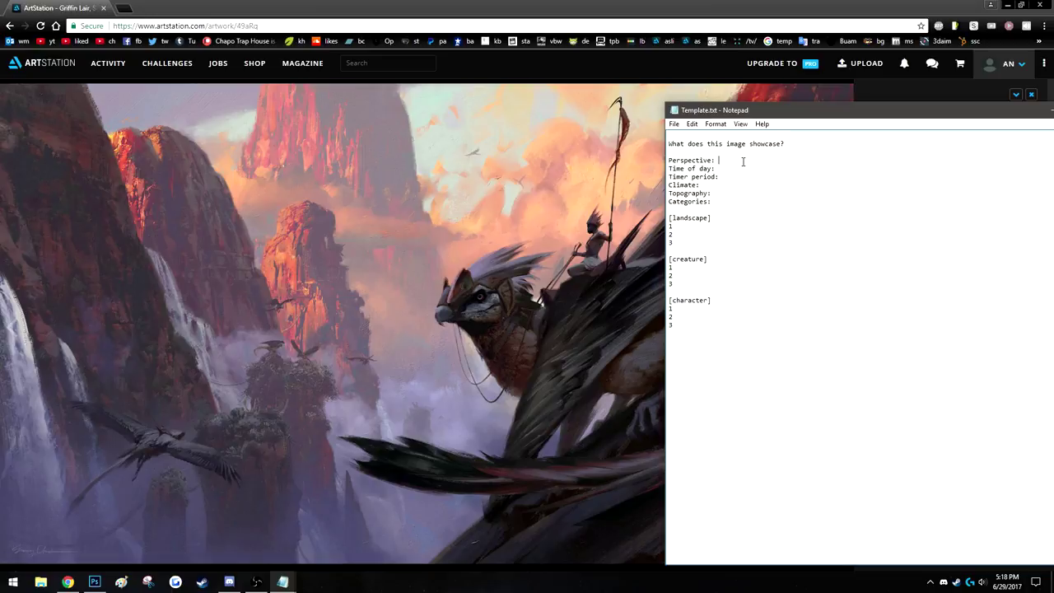
pyautogui.moveTo(776, 116); pyautogui.dragTo(1024, 136)
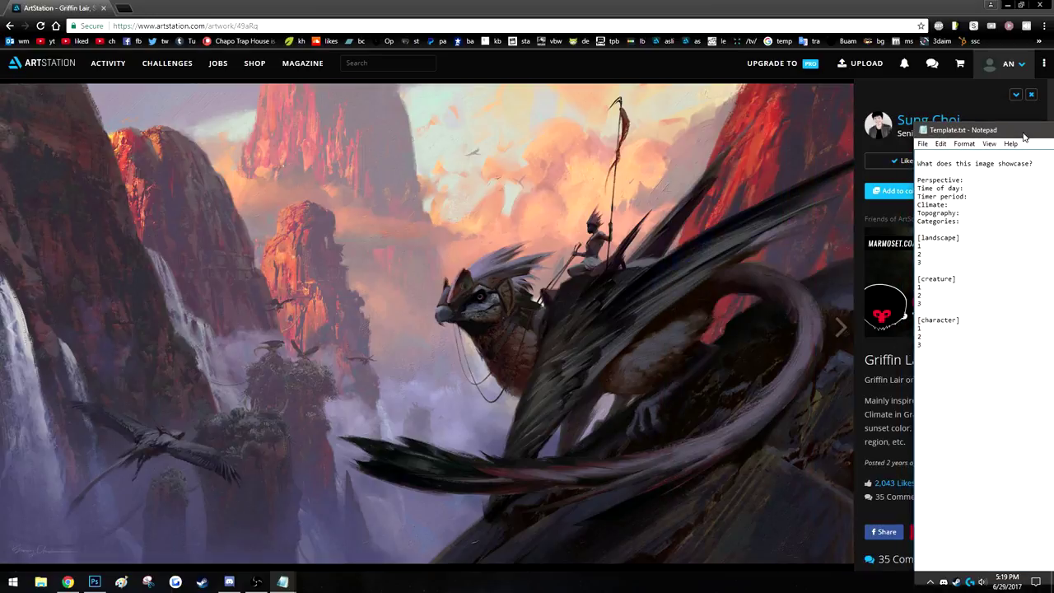
pyautogui.moveTo(1024, 136); pyautogui.dragTo(818, 106)
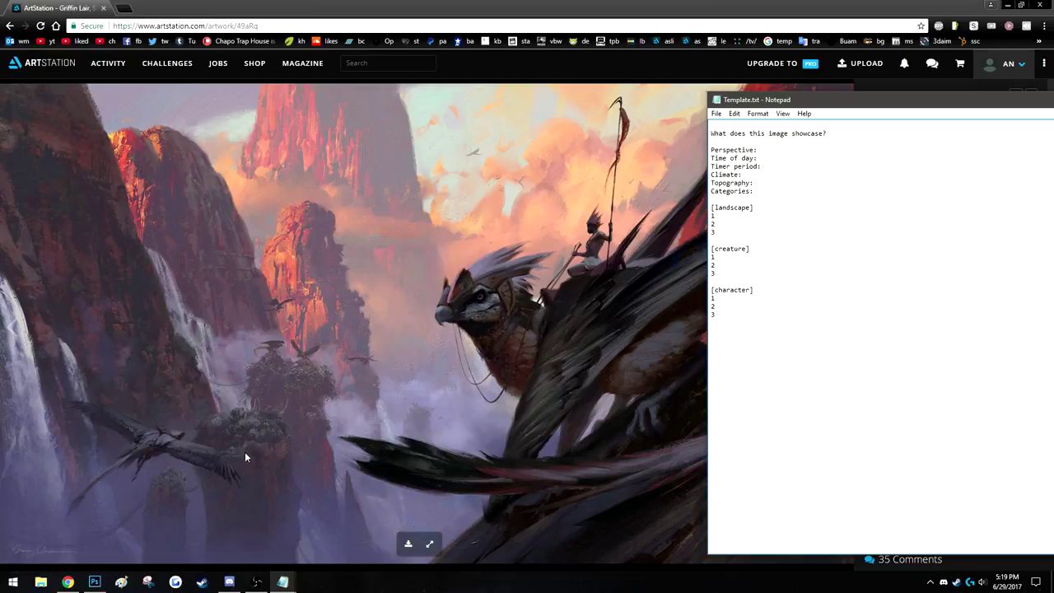
pyautogui.write('2 point')
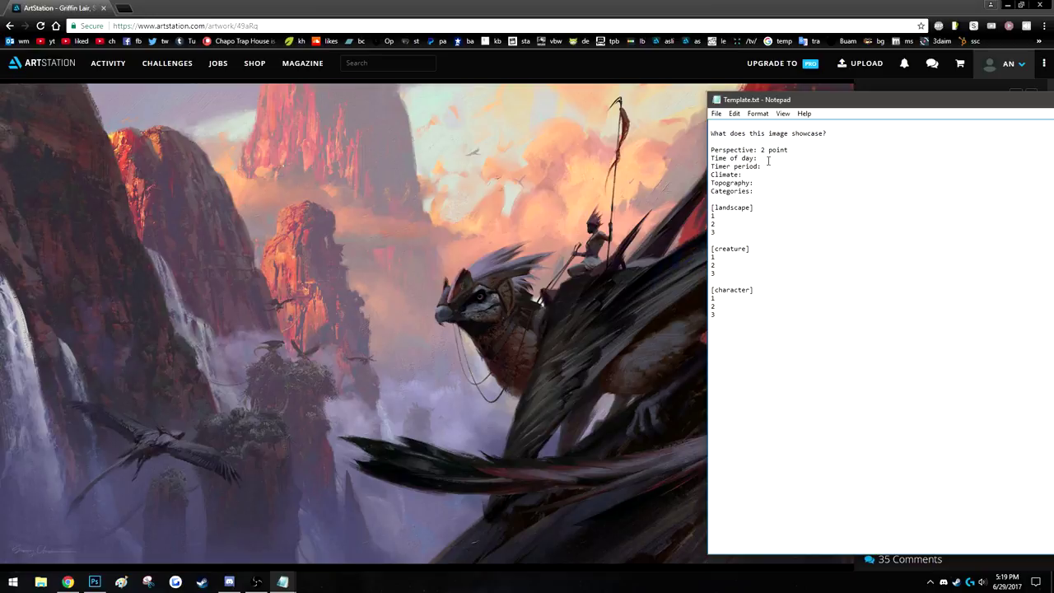
pyautogui.moveTo(795, 150); pyautogui.dragTo(755, 149)
# Fill in the template's Time of day as "sunset or sunrise" and reposition its window beside the griffin.
pyautogui.click(777, 157)
pyautogui.moveTo(775, 100); pyautogui.dragTo(712, 98)
pyautogui.write('sun')
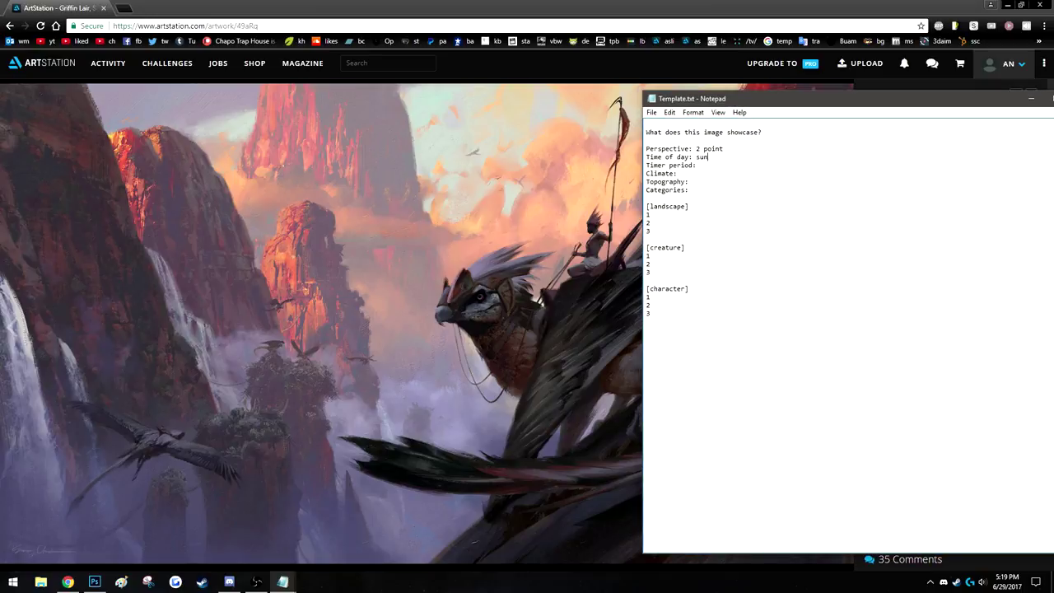
pyautogui.write('set or sunrise')
pyautogui.press('Down')
pyautogui.press('Down')
pyautogui.moveTo(749, 100)
pyautogui.mouseDown()
pyautogui.moveTo(826, 100)
pyautogui.moveTo(769, 100)
pyautogui.mouseUp()
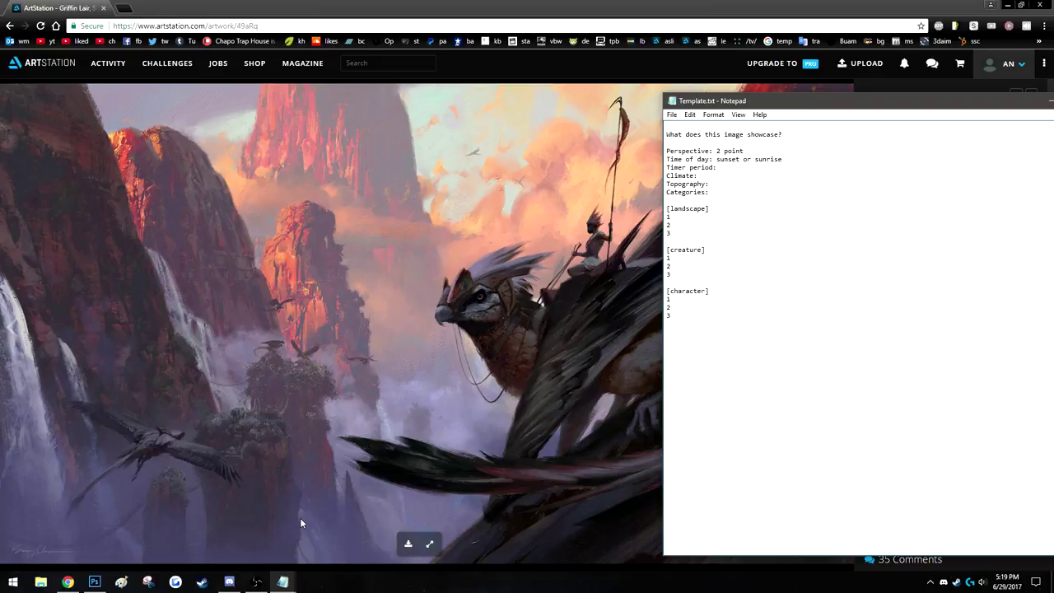
# Reopen Art Categories.txt and examine its Time Period list, especially the entries from early earth to tribes / villages.
pyautogui.click(283, 582)
pyautogui.click(262, 537)
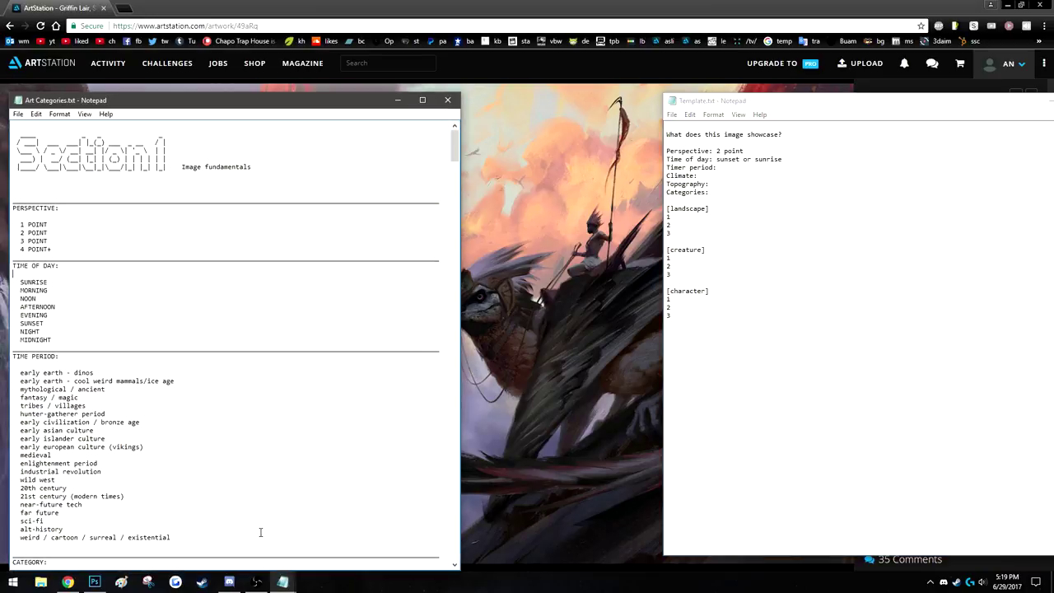
pyautogui.moveTo(218, 95); pyautogui.dragTo(221, 46)
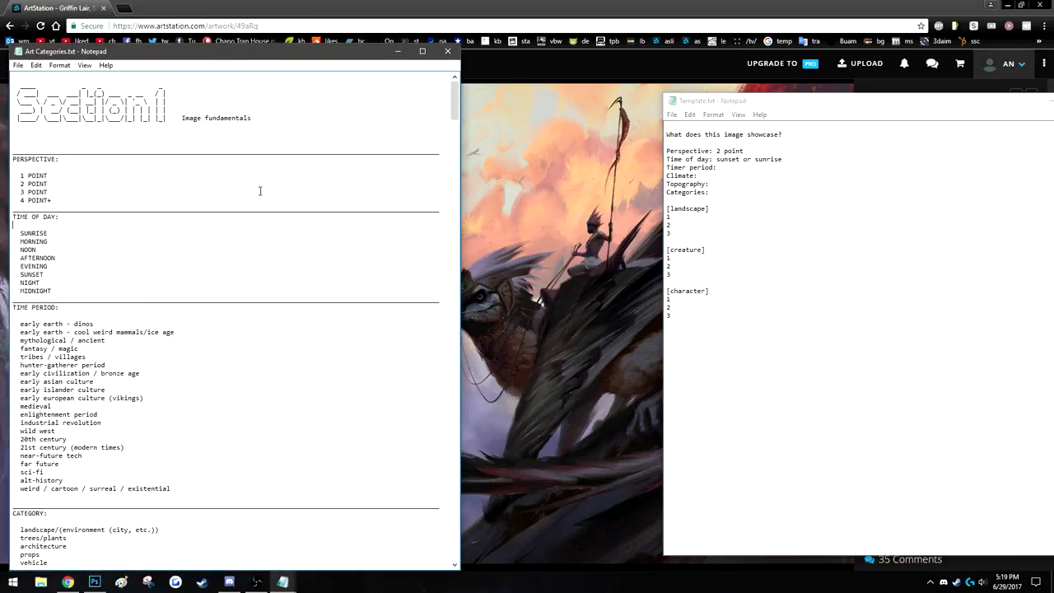
pyautogui.scroll(-3, 323, 167)
pyautogui.click(195, 237)
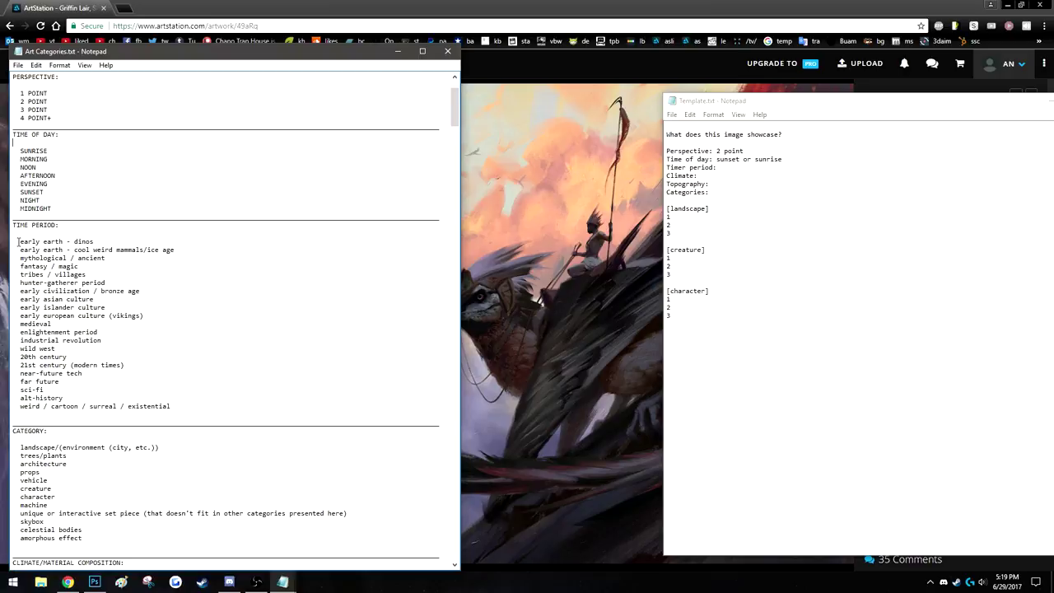
pyautogui.moveTo(195, 236); pyautogui.dragTo(228, 264)
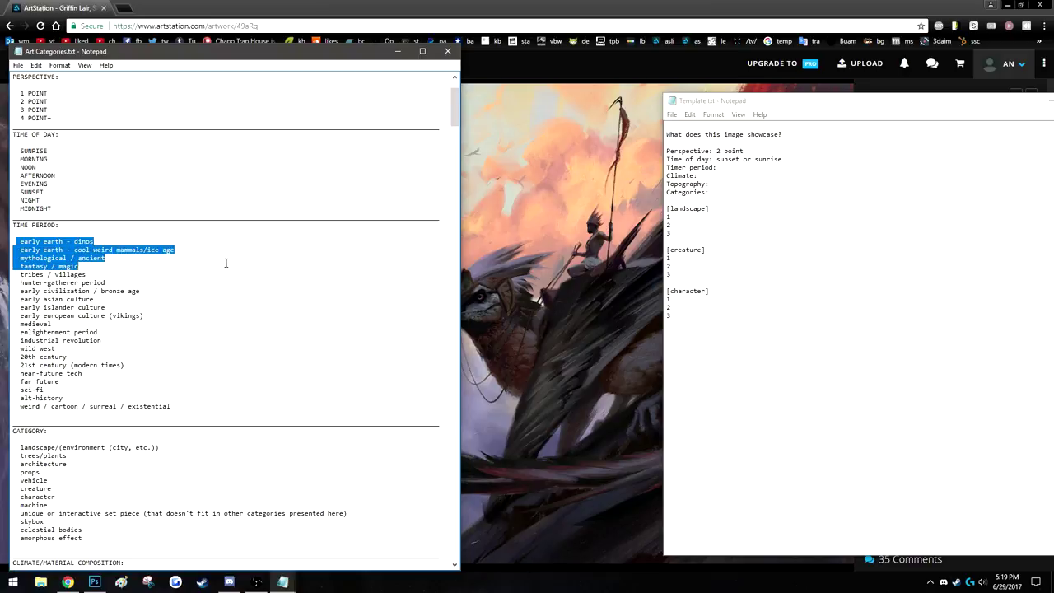
pyautogui.click(211, 272)
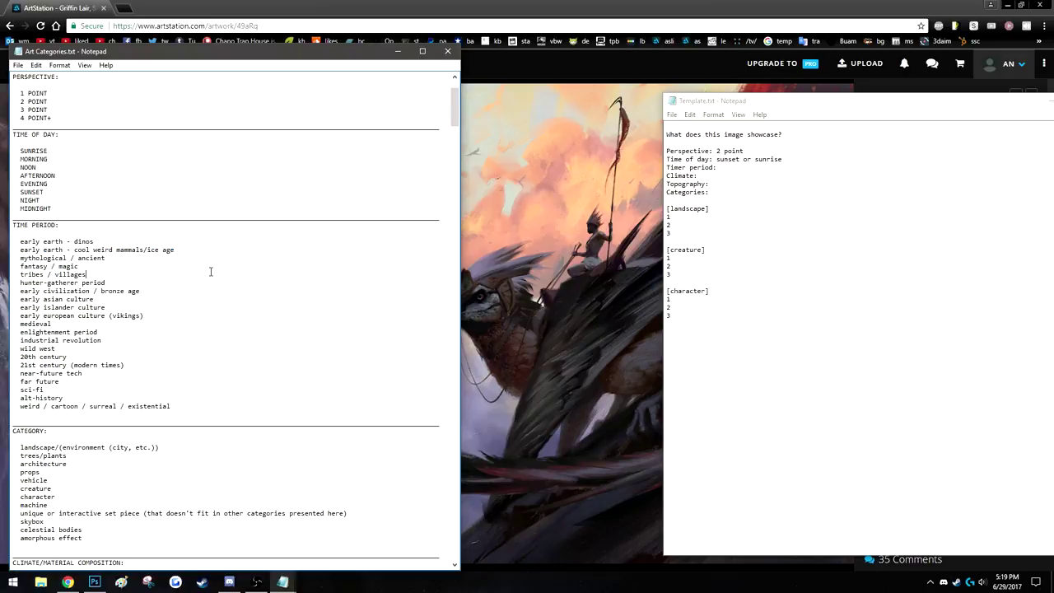
pyautogui.moveTo(16, 266); pyautogui.dragTo(115, 268)
pyautogui.click(114, 267)
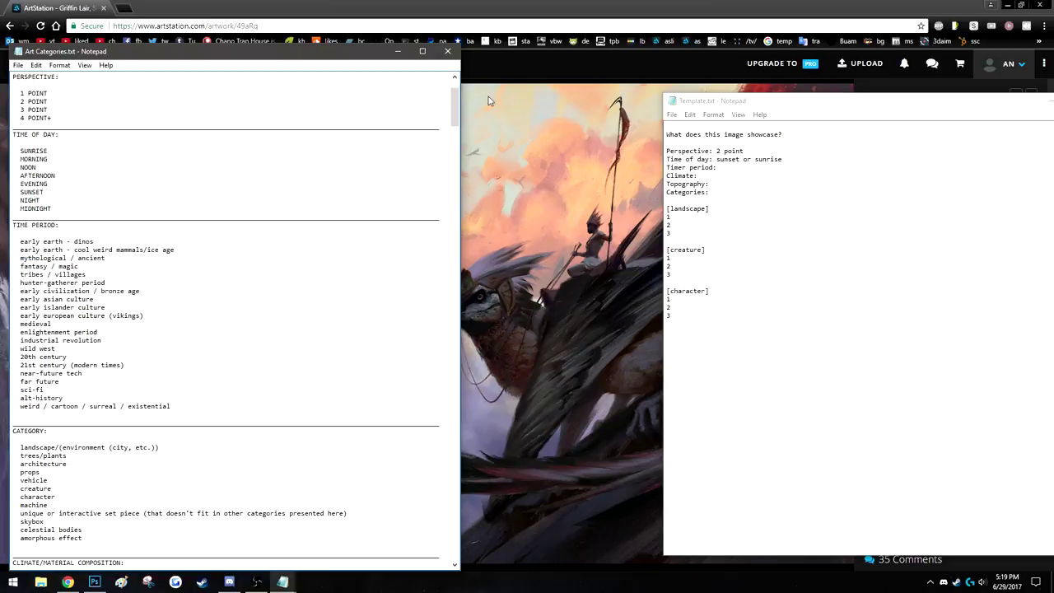
# Put the reference list away and fill in the template's Timer period as "fantasy".
pyautogui.click(397, 51)
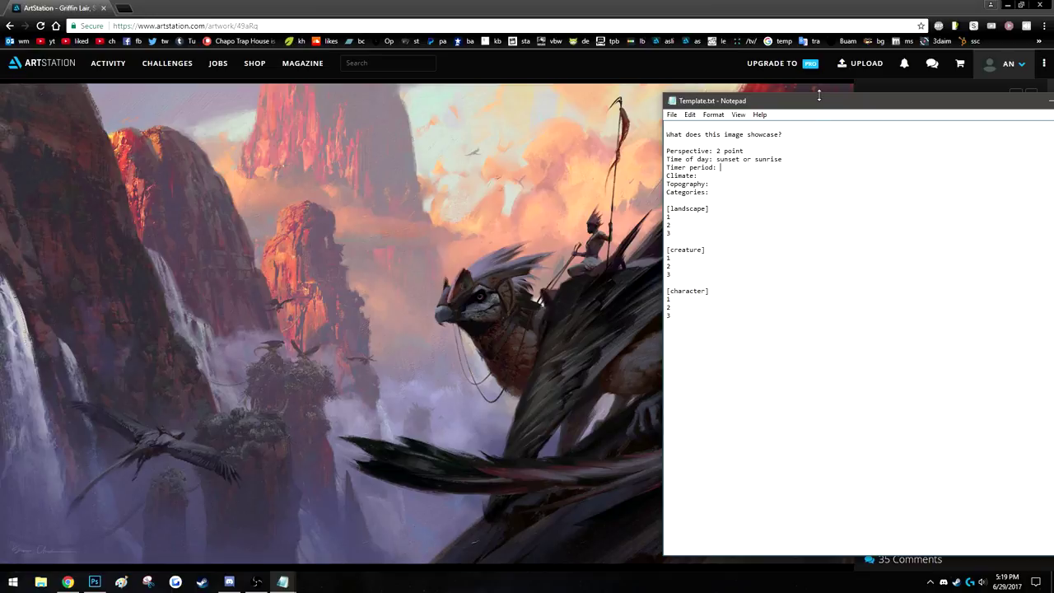
pyautogui.moveTo(817, 102); pyautogui.dragTo(760, 120)
pyautogui.write('fantas')
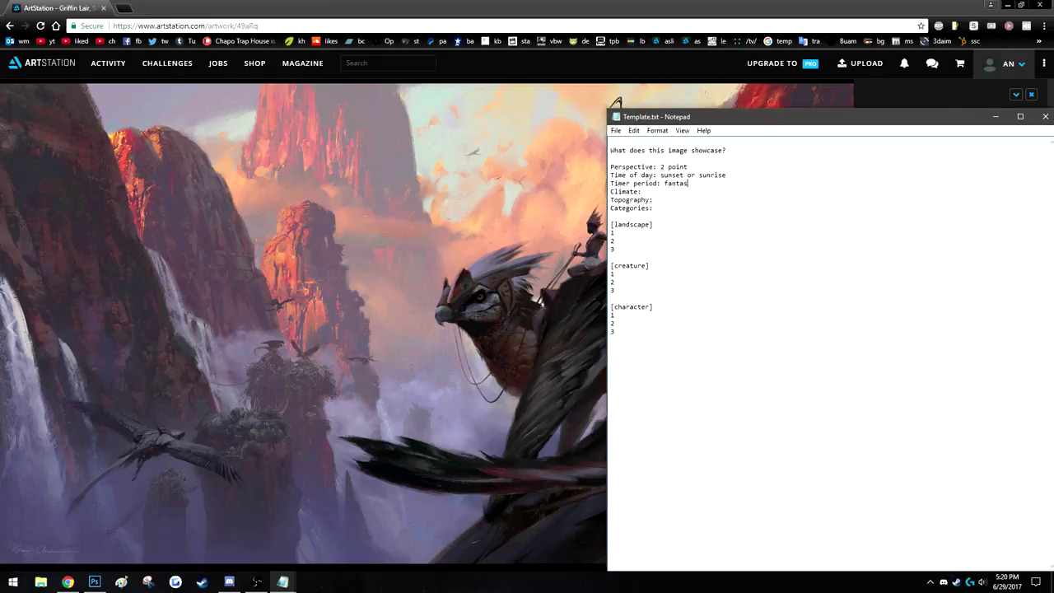
pyautogui.write('y')
# Go over the complete Time Period list in Art Categories.txt once more, then minimize it.
pyautogui.moveTo(282, 581)
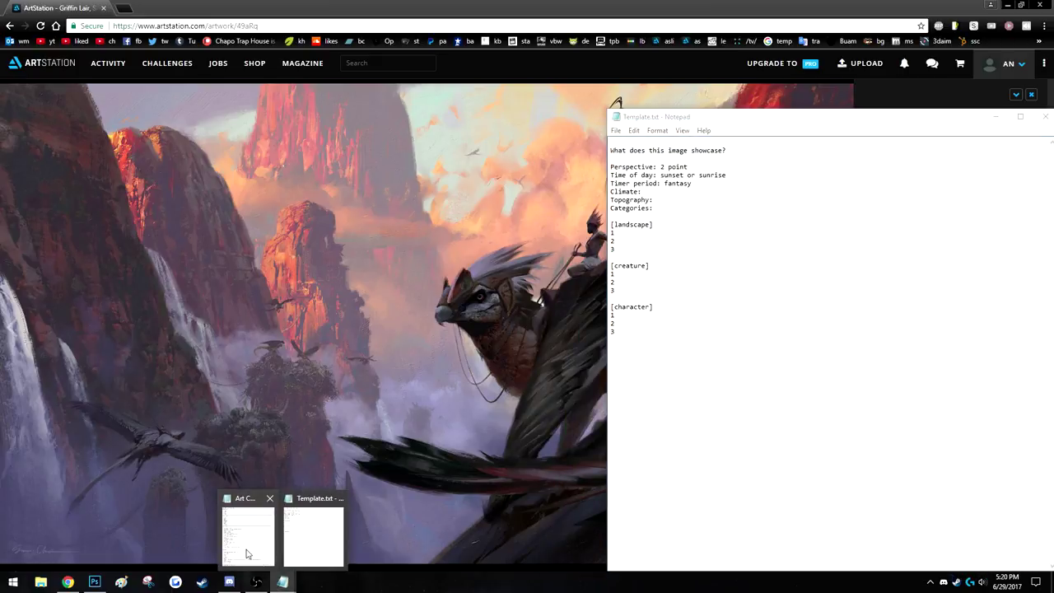
pyautogui.click(246, 551)
pyautogui.scroll(-10, 249, 287)
pyautogui.scroll(10, 176, 305)
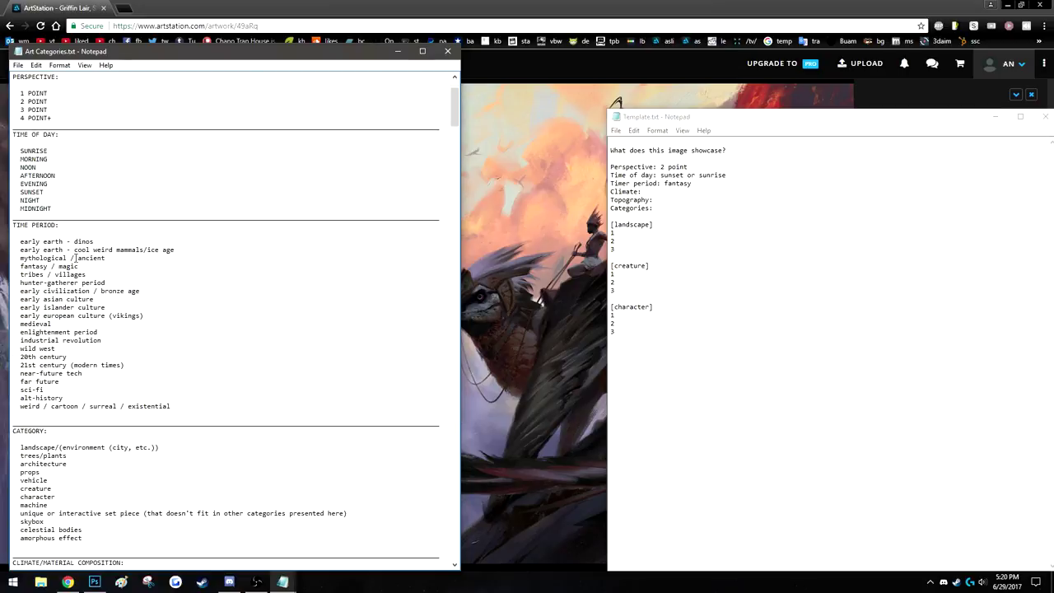
pyautogui.moveTo(18, 241); pyautogui.dragTo(211, 402)
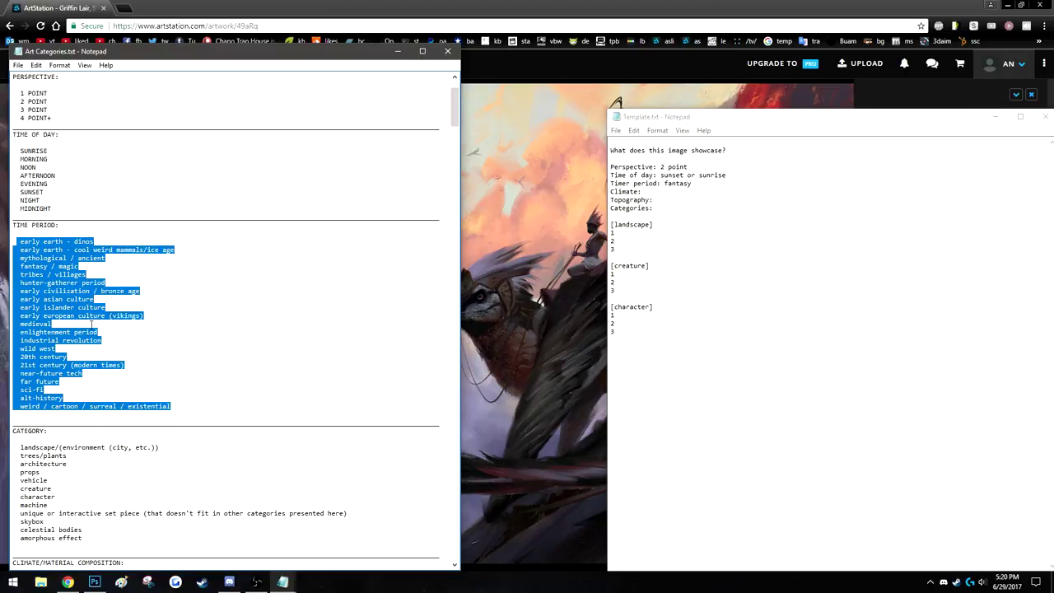
pyautogui.click(80, 324)
pyautogui.click(397, 51)
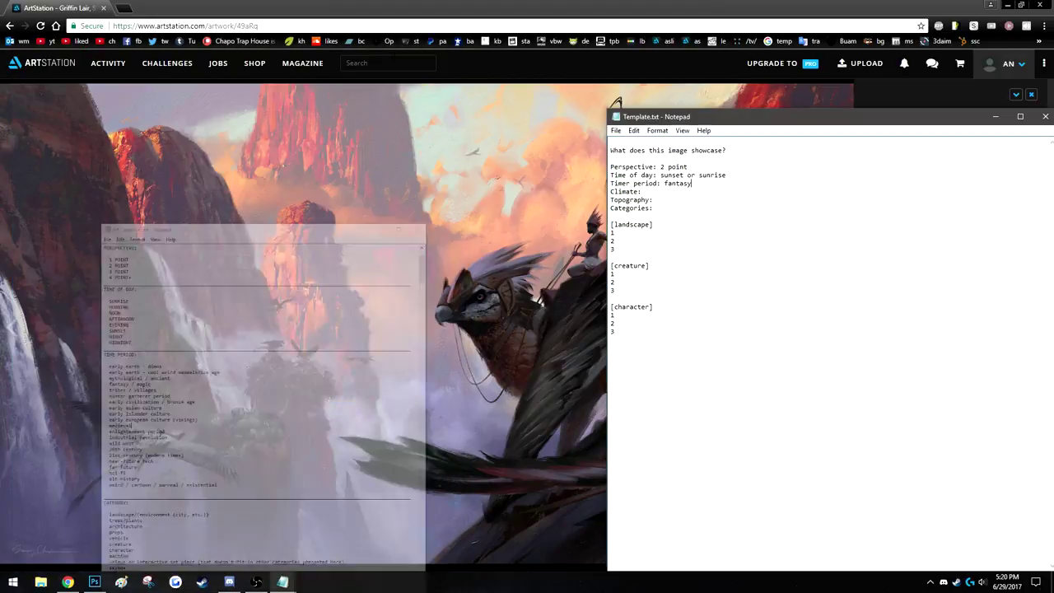
# Move the template closer to the artwork's cliffs and fill in Climate as "jungle".
pyautogui.click(687, 191)
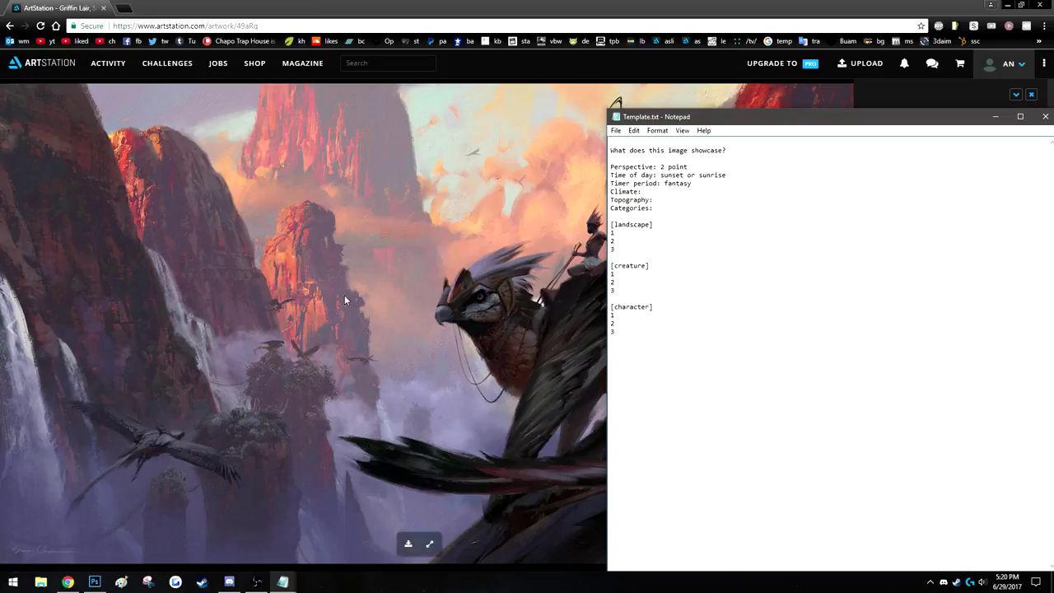
pyautogui.moveTo(709, 116); pyautogui.dragTo(606, 96)
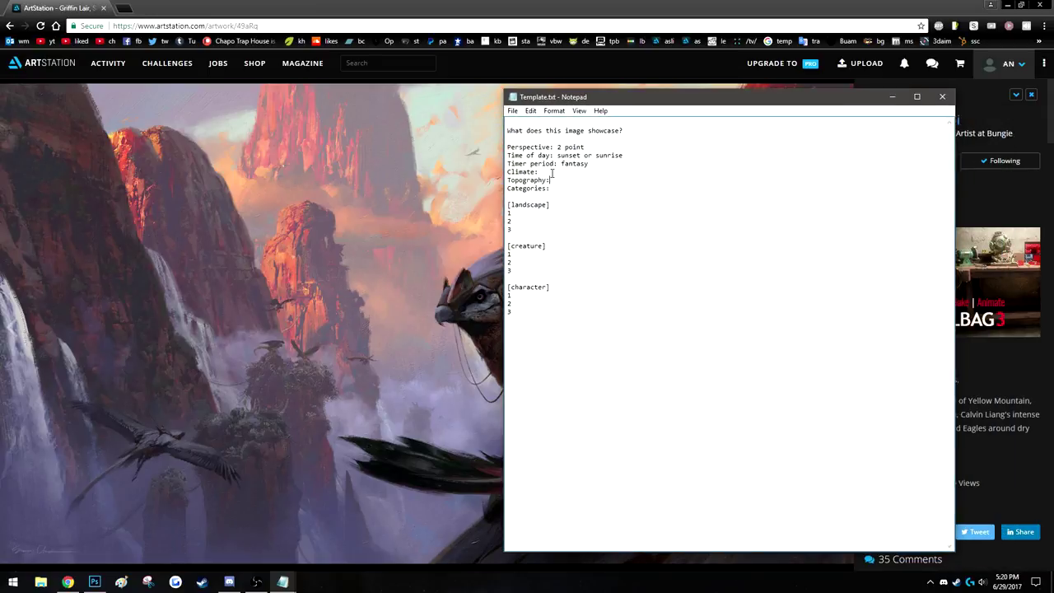
pyautogui.click(553, 173)
pyautogui.hotkey('alt', 'Tab')
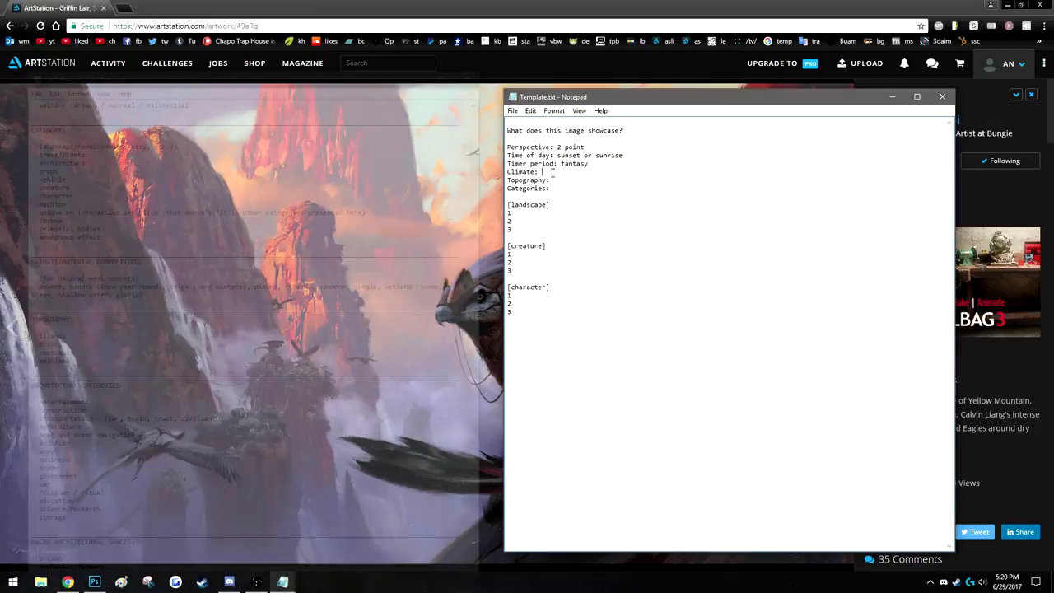
pyautogui.write('jungle')
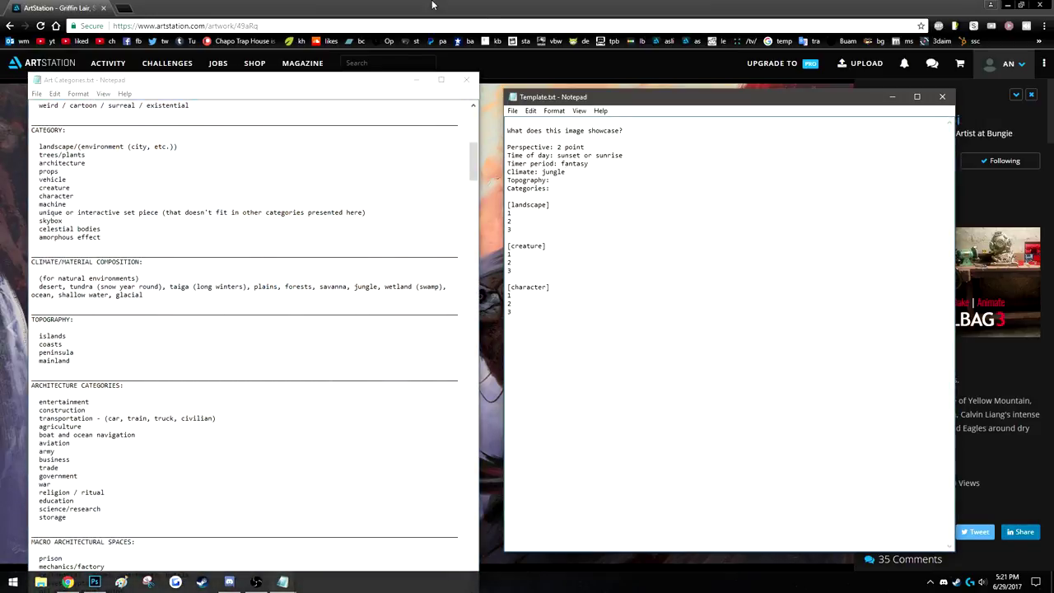
# View the whole artwork, then bring back both text files and read through the Climate/Material Composition options.
pyautogui.hotkey('alt', 'Tab')
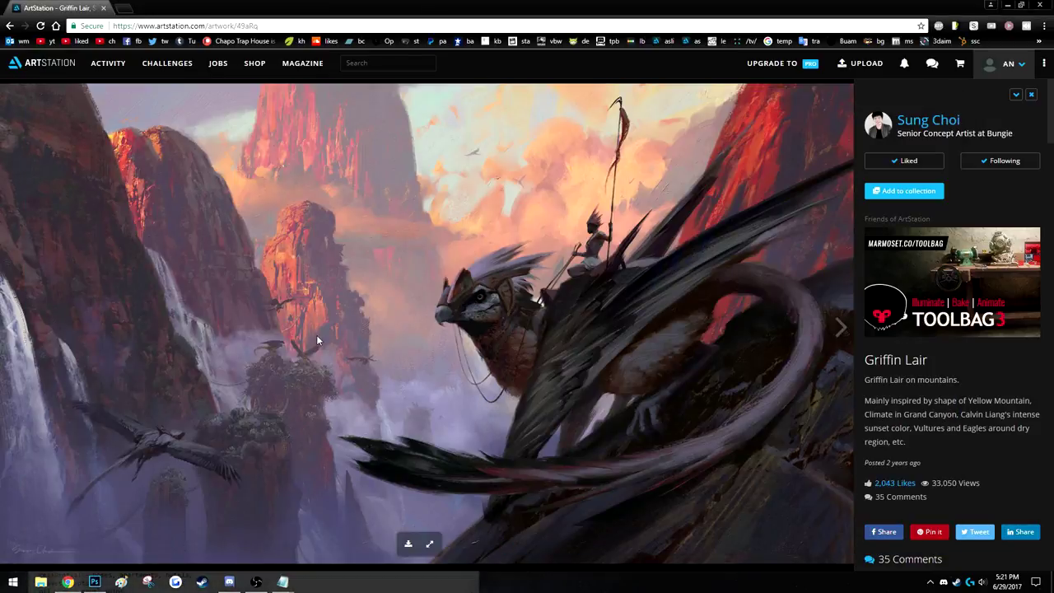
pyautogui.click(282, 581)
pyautogui.click(324, 565)
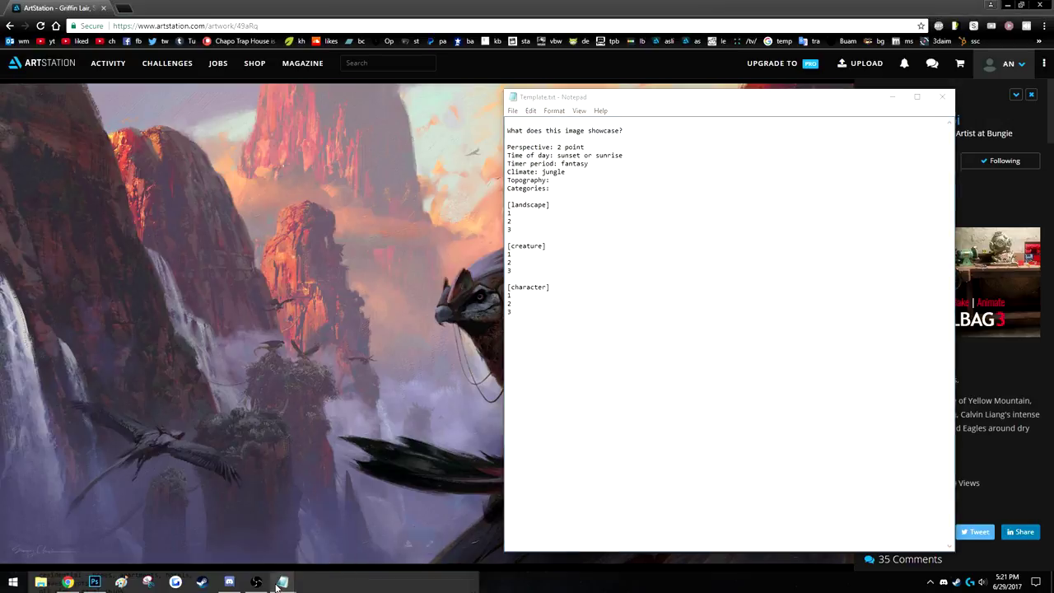
pyautogui.click(239, 531)
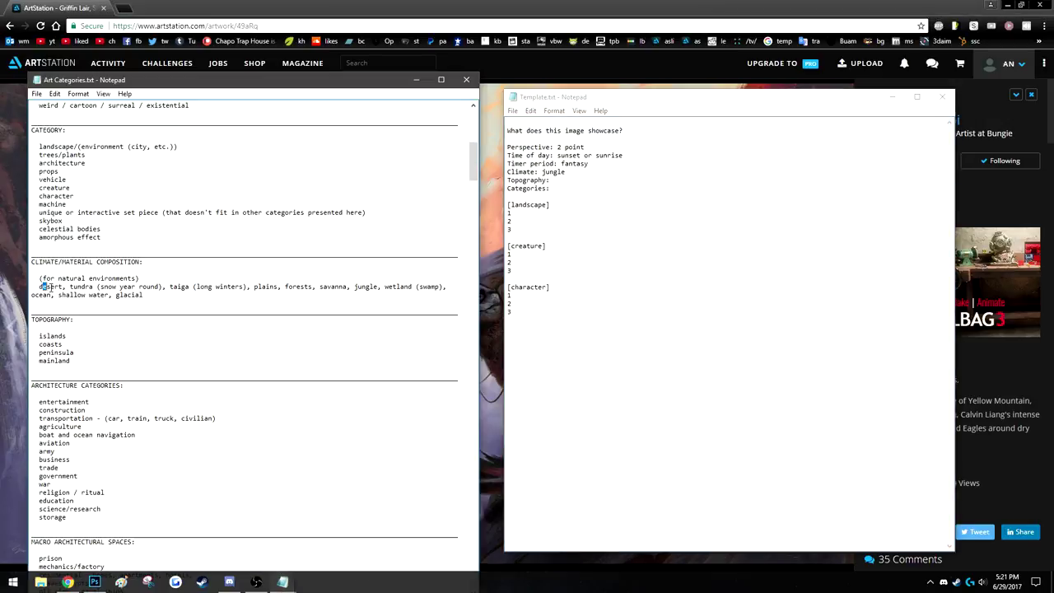
pyautogui.moveTo(43, 287); pyautogui.dragTo(182, 295)
pyautogui.click(292, 298)
# Compare the template's Topography field with the Topography options in Art Categories.txt, then minimize the reference list.
pyautogui.click(576, 183)
pyautogui.click(577, 180)
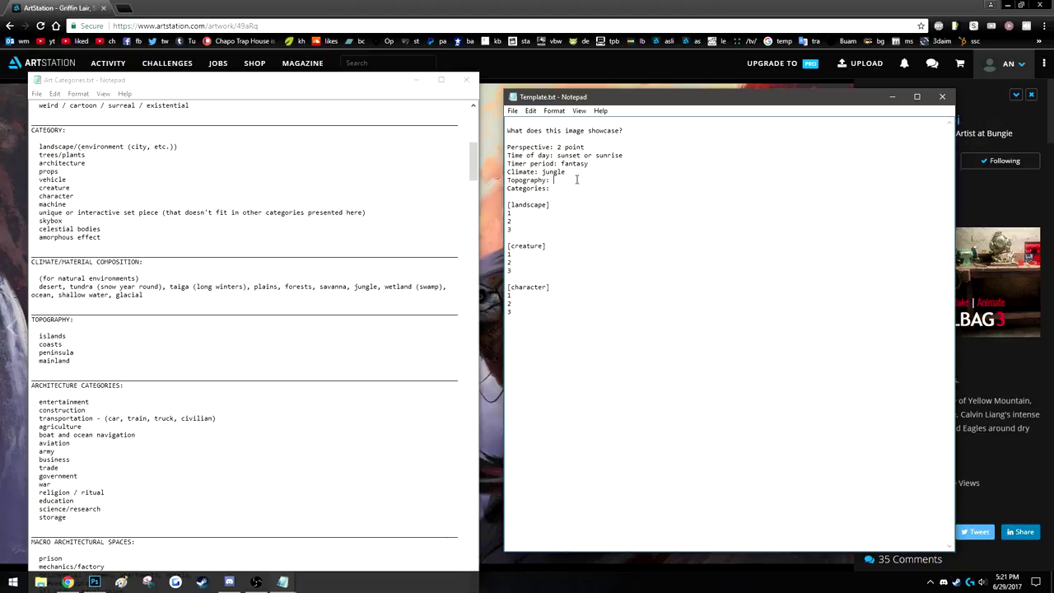
pyautogui.doubleClick(576, 180)
pyautogui.click(574, 179)
pyautogui.moveTo(568, 181); pyautogui.dragTo(498, 187)
pyautogui.click(563, 180)
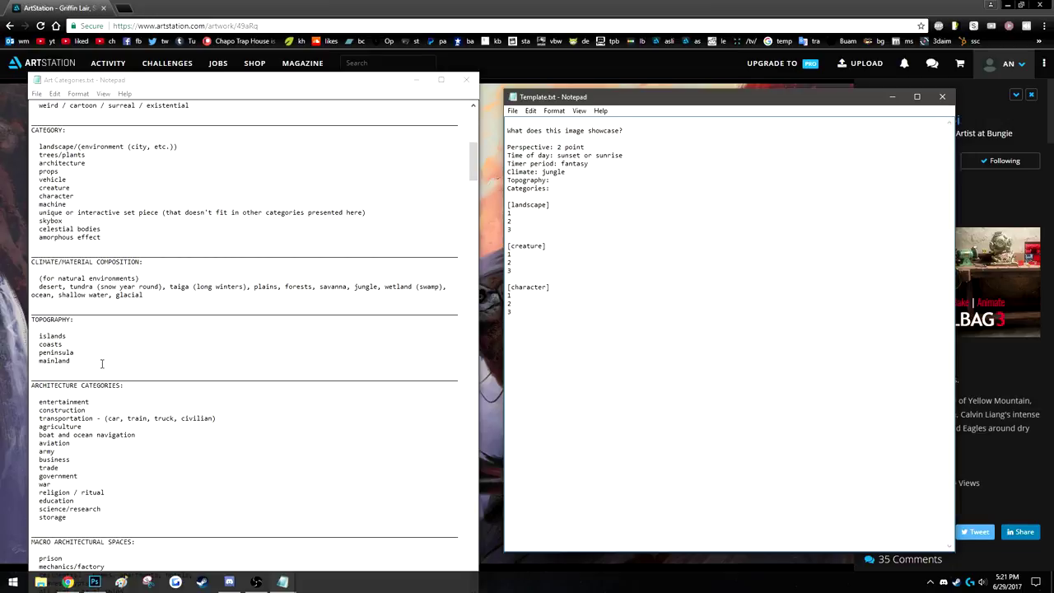
pyautogui.moveTo(35, 336); pyautogui.dragTo(81, 363)
pyautogui.click(416, 79)
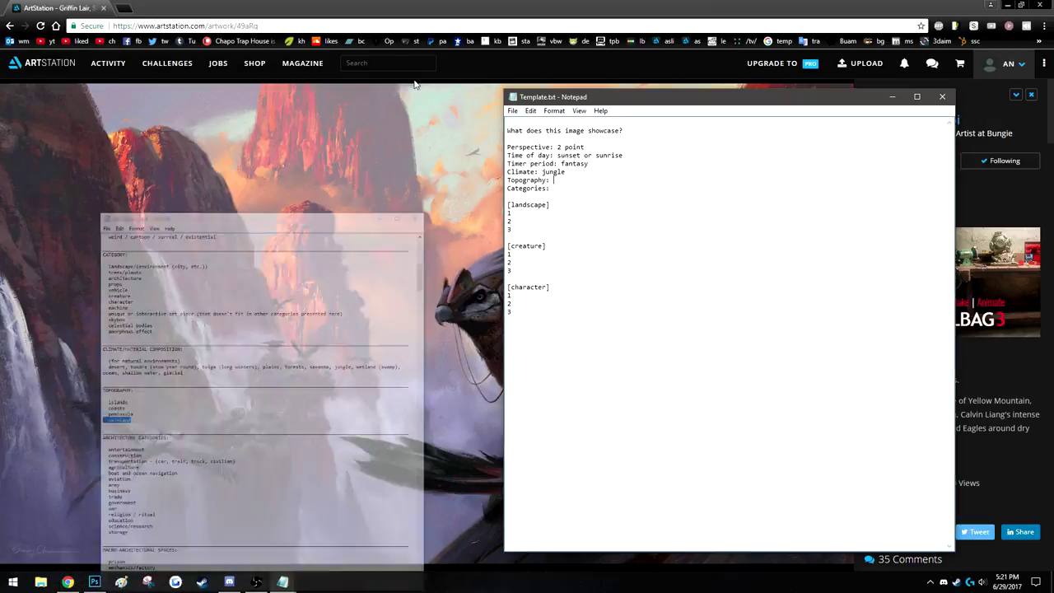
# Check the full griffin artwork, return to Template.txt and fill in Topography as "mainland".
pyautogui.click(418, 7)
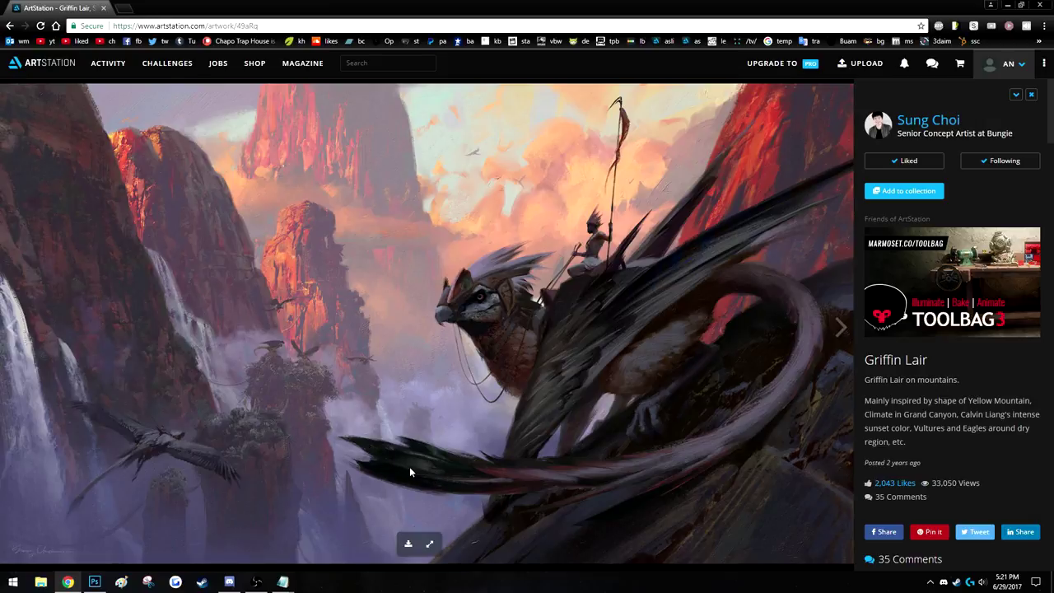
pyautogui.moveTo(284, 582)
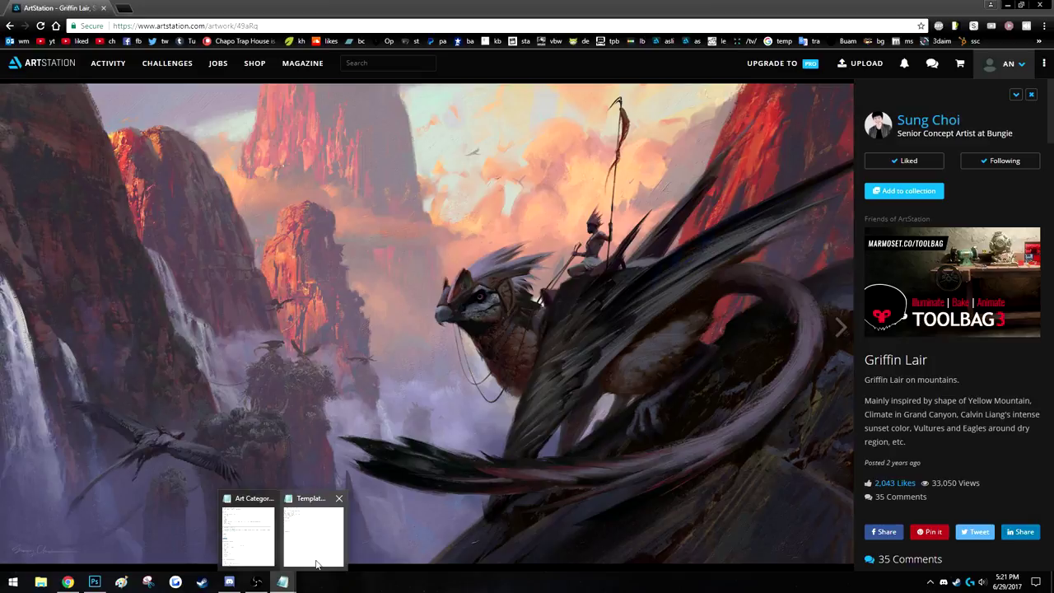
pyautogui.click(338, 523)
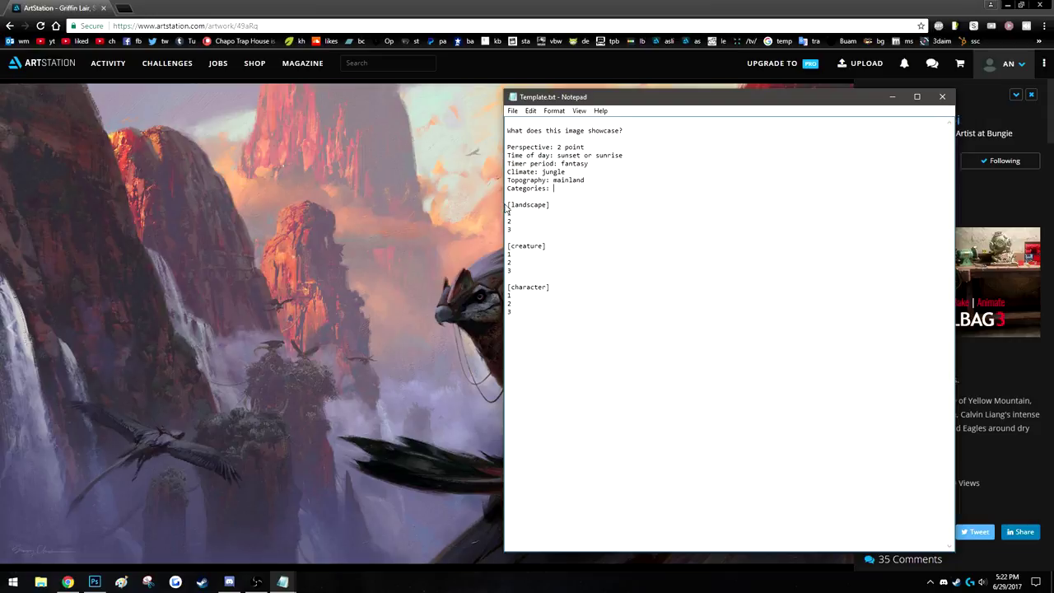
# Clear the landscape, creature and character names from the template's three bracketed category headings, leaving the brackets and numbered lines.
pyautogui.moveTo(581, 293); pyautogui.dragTo(527, 202)
pyautogui.click(559, 249)
pyautogui.moveTo(514, 312); pyautogui.dragTo(512, 208)
pyautogui.press('BackSpace')
pyautogui.moveTo(545, 247); pyautogui.dragTo(511, 247)
pyautogui.press('BackSpace')
pyautogui.moveTo(548, 286); pyautogui.dragTo(511, 286)
pyautogui.press('BackSpace')
pyautogui.click(543, 313)
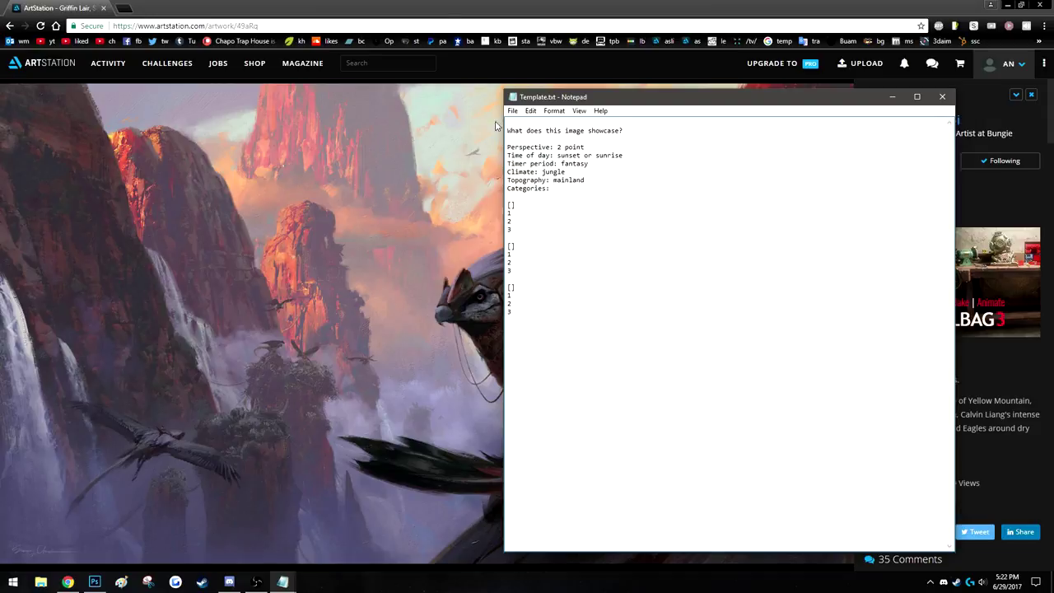
# View the full griffin artwork, then bring up Art Categories.txt and read through its Category options.
pyautogui.click(416, 5)
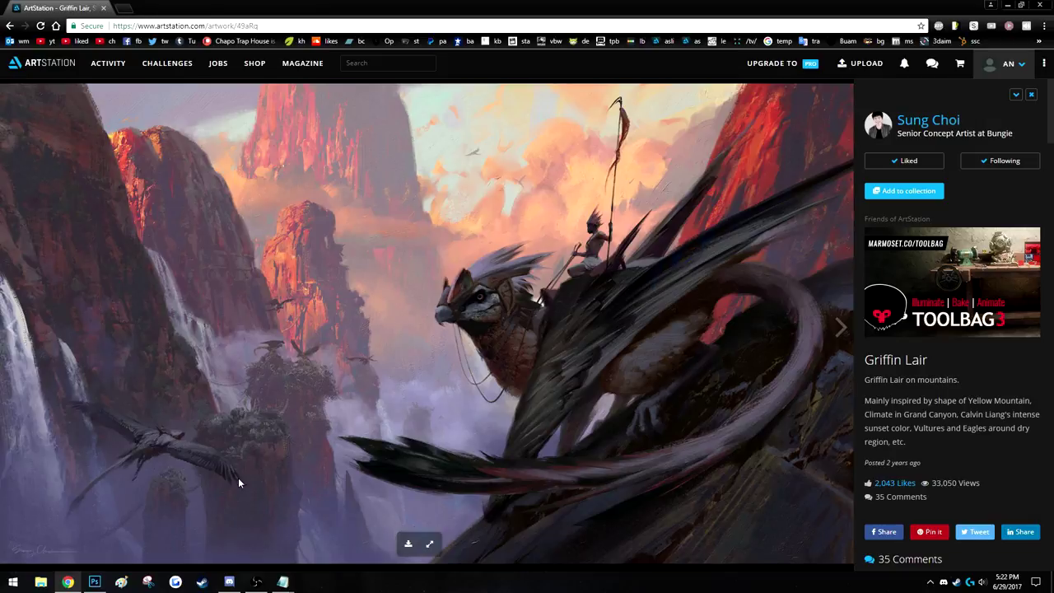
pyautogui.moveTo(283, 581)
pyautogui.click(255, 535)
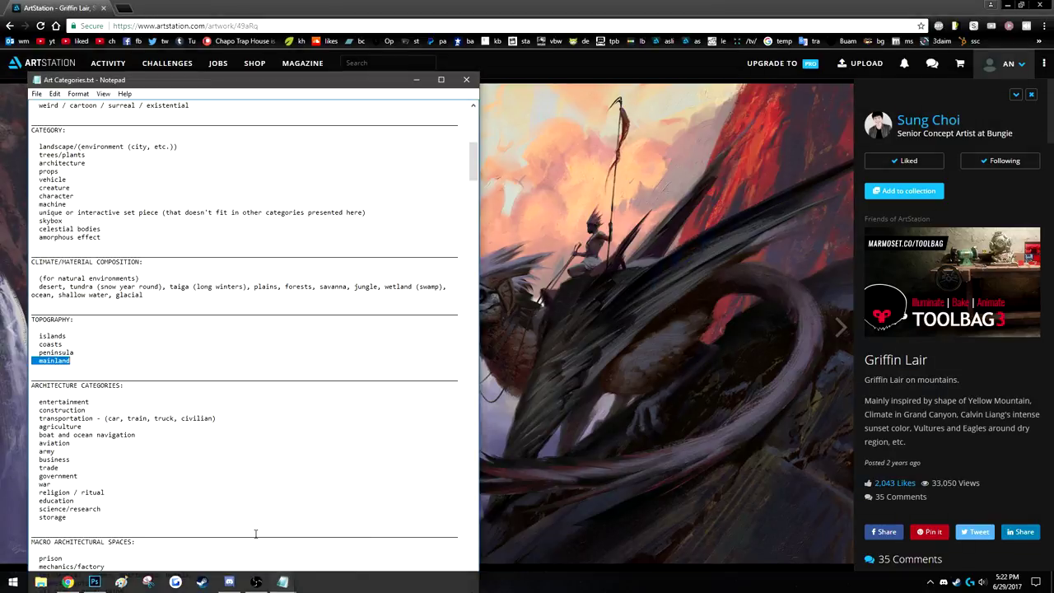
pyautogui.click(229, 396)
pyautogui.scroll(5, 222, 387)
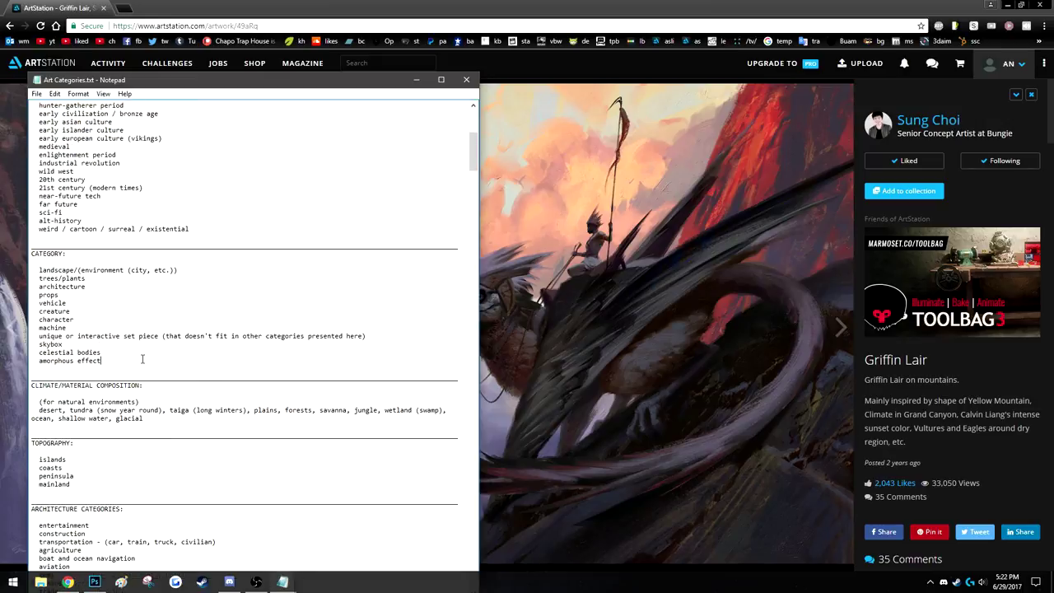
pyautogui.moveTo(141, 356); pyautogui.dragTo(33, 269)
pyautogui.click(39, 268)
# Return to Template.txt, put the reference list away, and fill the first bracketed heading with "creature" and the second with "landscape".
pyautogui.moveTo(283, 582)
pyautogui.click(310, 535)
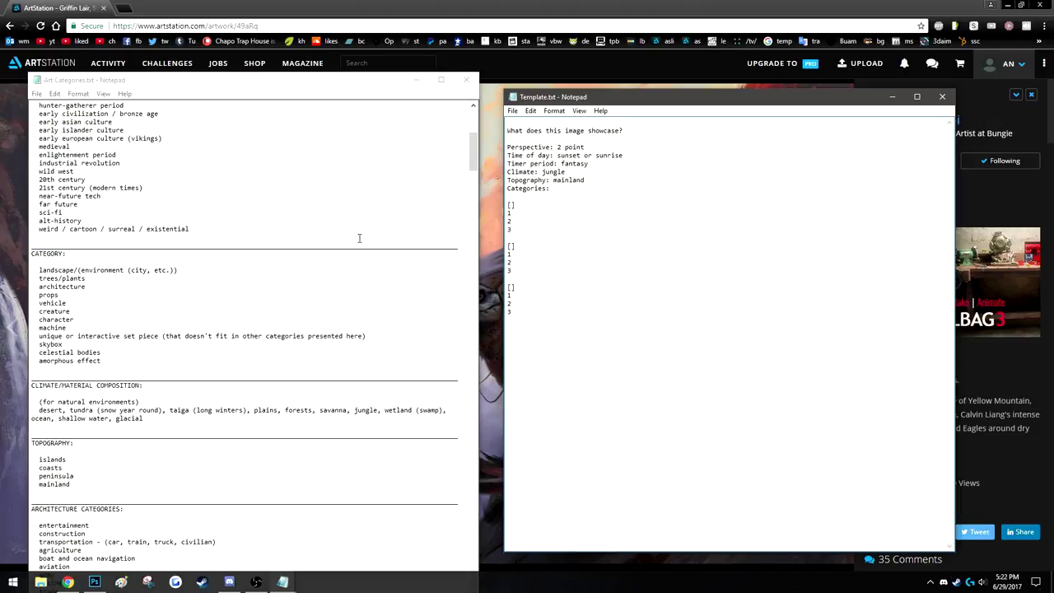
pyautogui.moveTo(233, 83); pyautogui.dragTo(169, 85)
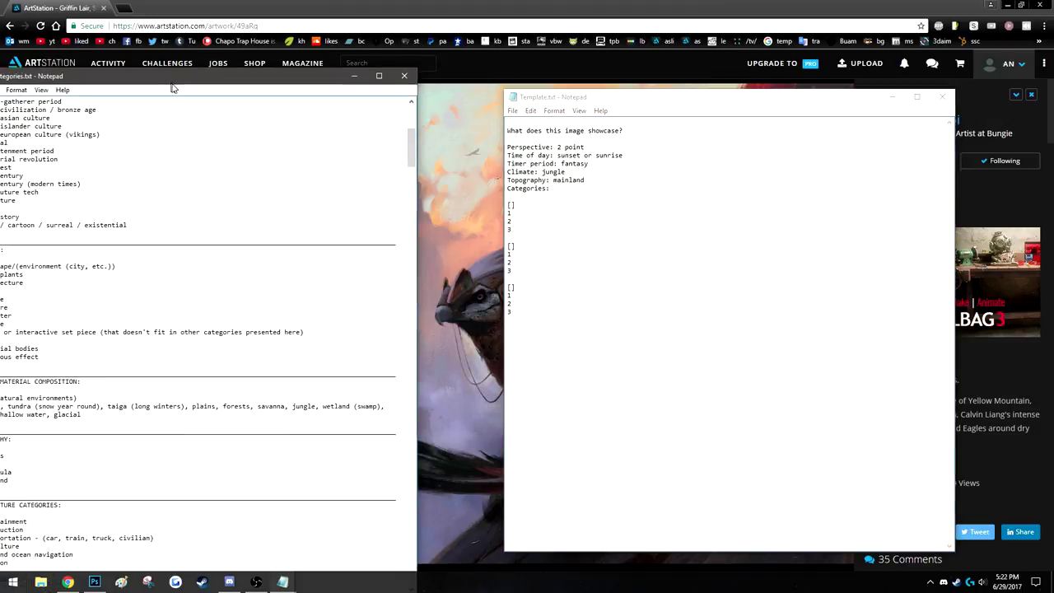
pyautogui.press('super+Down')
pyautogui.write('creature')
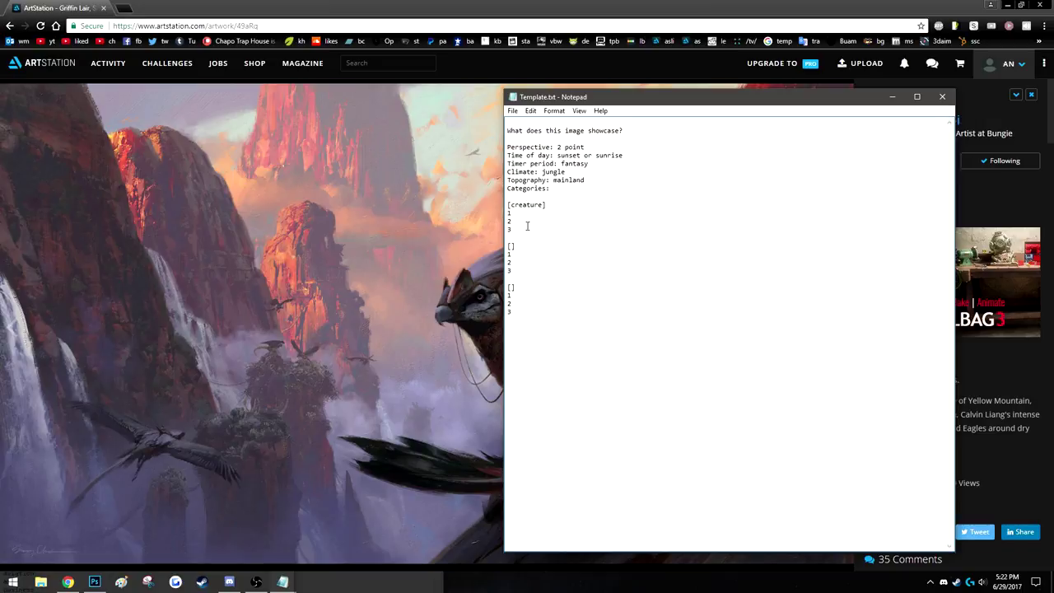
pyautogui.click(510, 246)
pyautogui.write('landscape')
# Examine the artwork again, then go over the landscape and trees/plants options in the Category list.
pyautogui.click(511, 287)
pyautogui.click(323, 401)
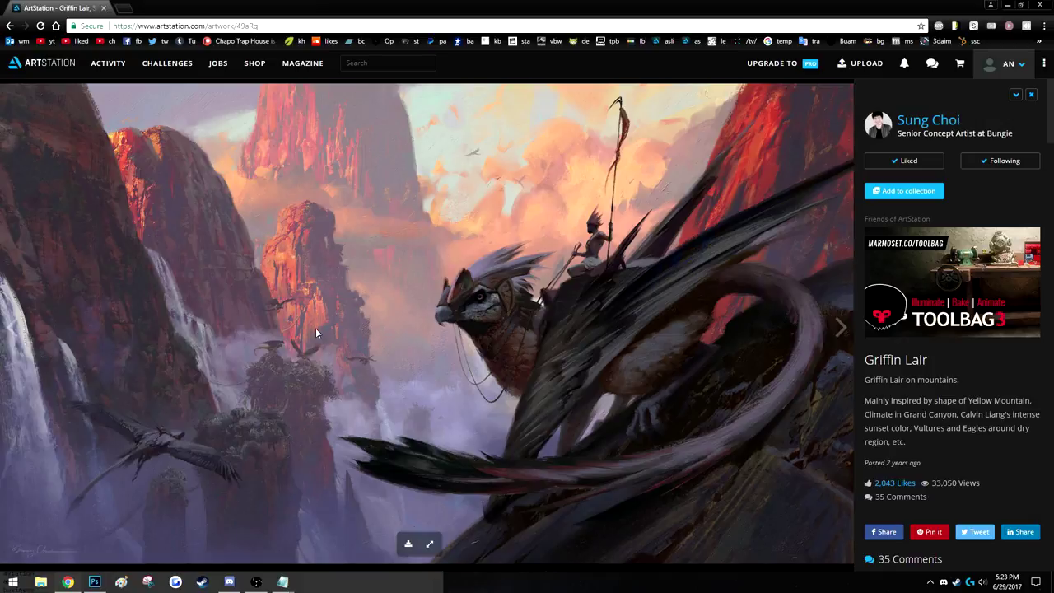
pyautogui.moveTo(283, 581)
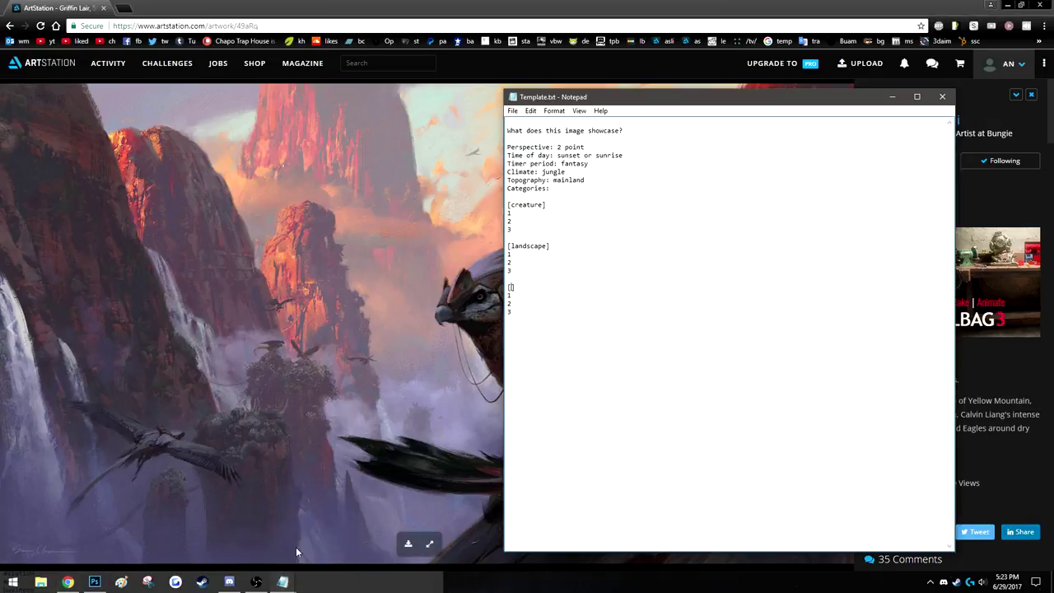
pyautogui.click(242, 557)
pyautogui.moveTo(109, 88); pyautogui.dragTo(182, 70)
pyautogui.click(74, 258)
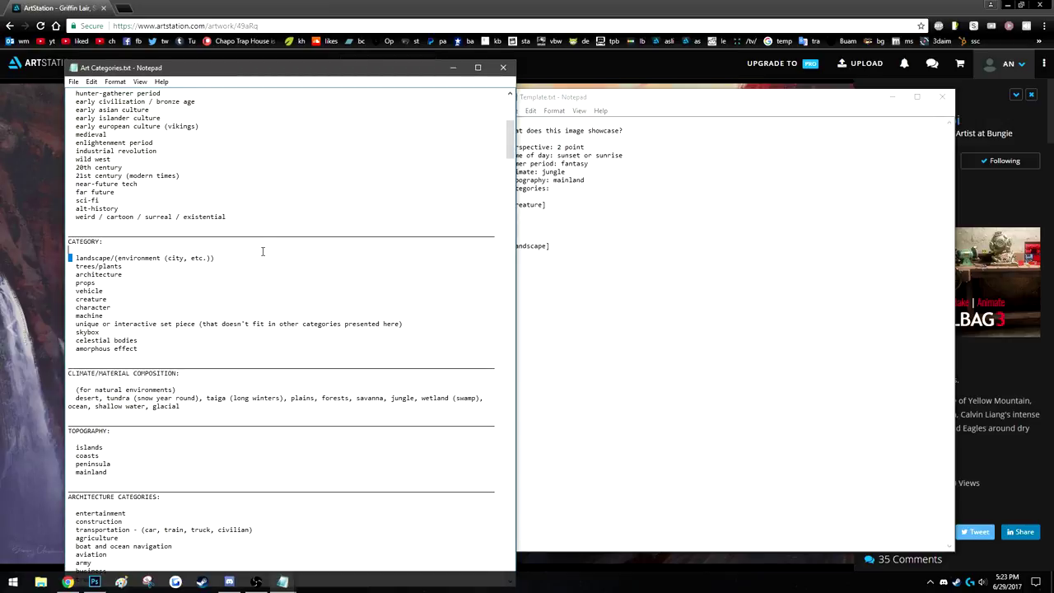
pyautogui.keyDown('shift'); pyautogui.click(261, 252); pyautogui.keyUp('shift')
pyautogui.moveTo(72, 266); pyautogui.dragTo(141, 266)
pyautogui.click(142, 266)
pyautogui.hotkey('shift', 'Home')
# Compare the architecture, props, creature and character options in the Category list with the artwork, moving the list aside as needed.
pyautogui.moveTo(414, 69); pyautogui.dragTo(941, 386)
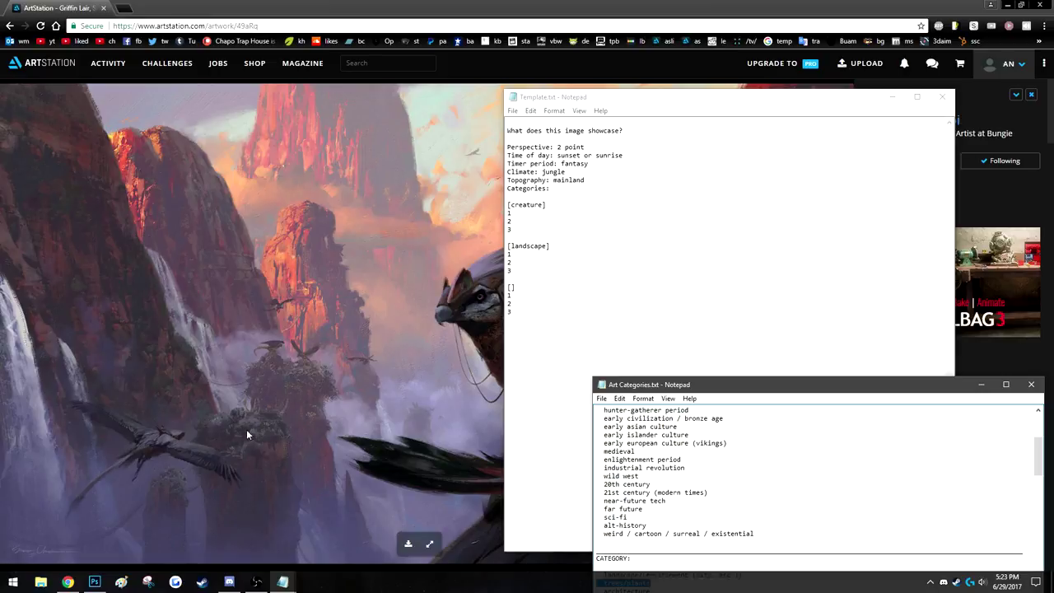
pyautogui.moveTo(729, 387); pyautogui.dragTo(318, 100)
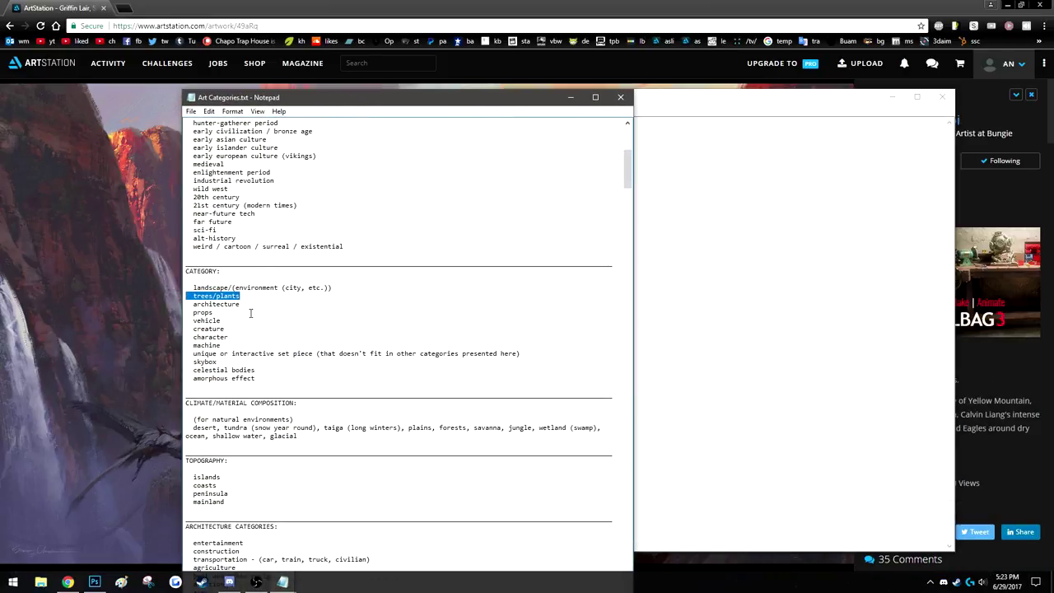
pyautogui.moveTo(254, 301); pyautogui.dragTo(191, 304)
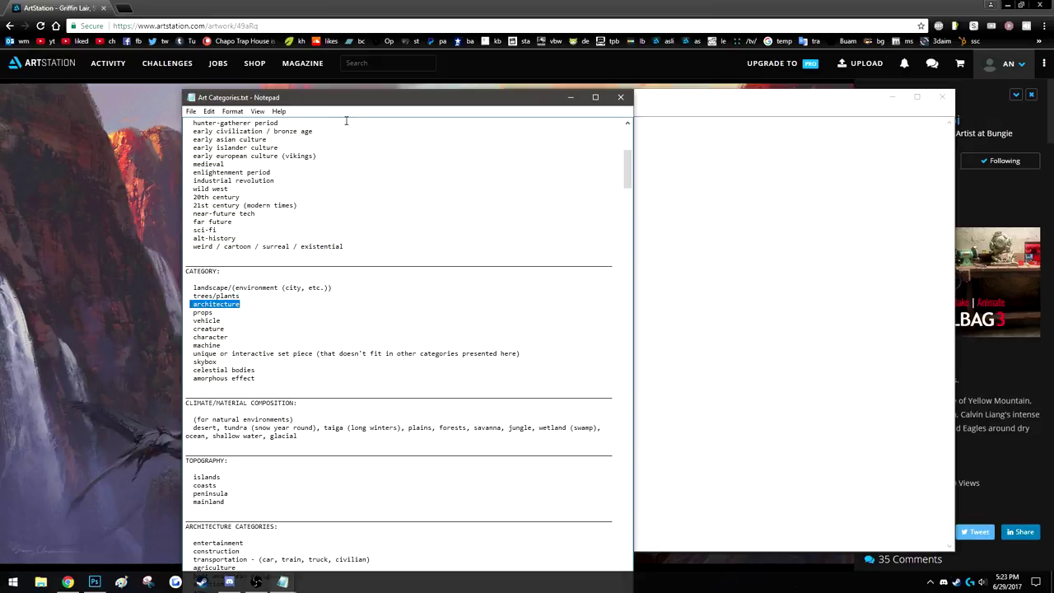
pyautogui.moveTo(354, 97); pyautogui.dragTo(669, 168)
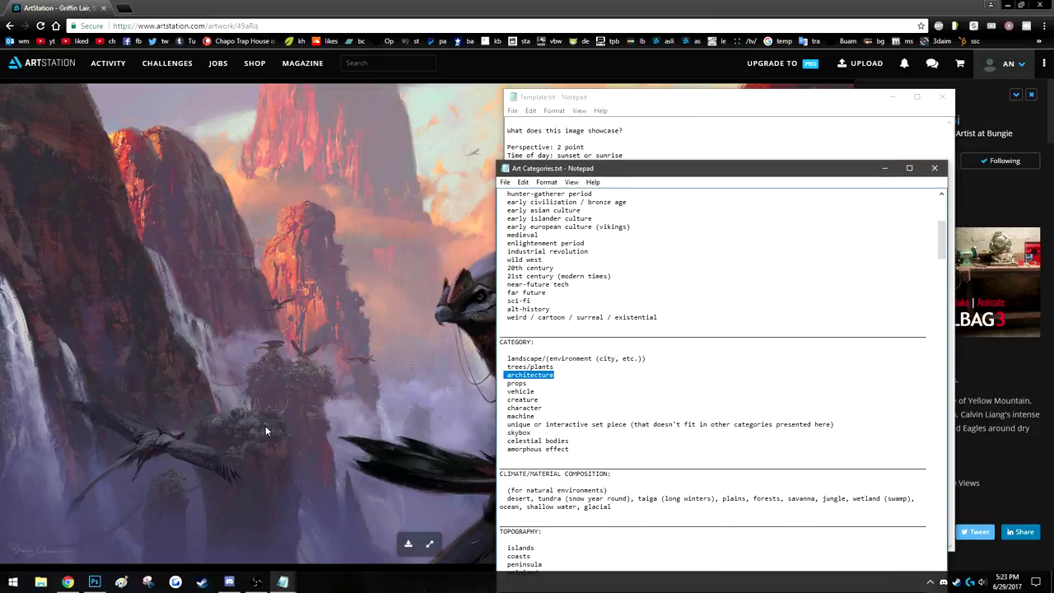
pyautogui.moveTo(638, 172); pyautogui.dragTo(188, 83)
pyautogui.click(127, 287)
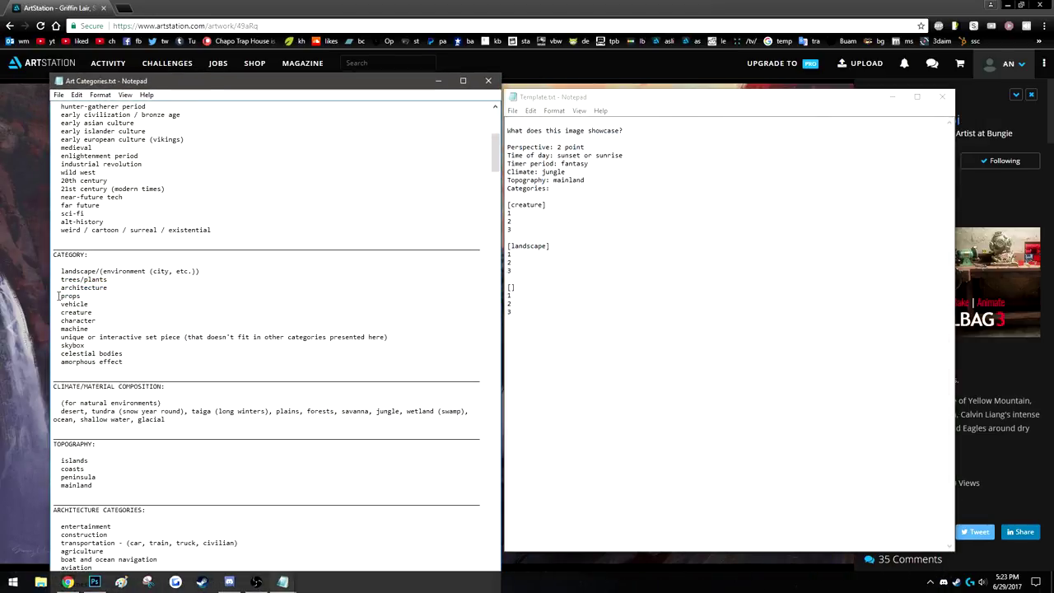
pyautogui.moveTo(59, 296); pyautogui.dragTo(98, 298)
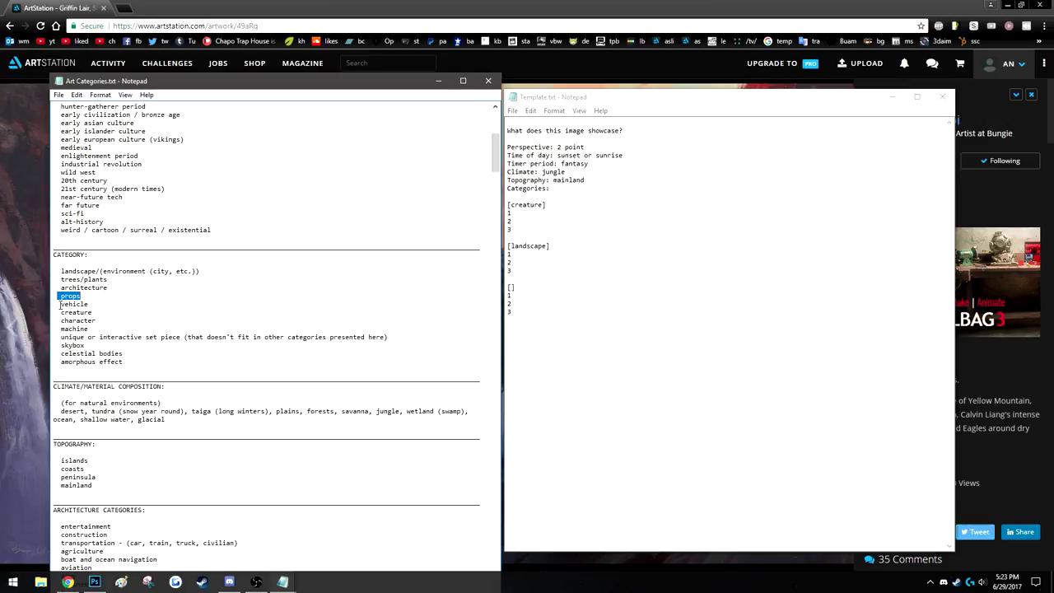
pyautogui.moveTo(53, 312); pyautogui.dragTo(118, 319)
# Study the whole artwork, then reopen Art Categories.txt and consider the skybox option.
pyautogui.click(270, 5)
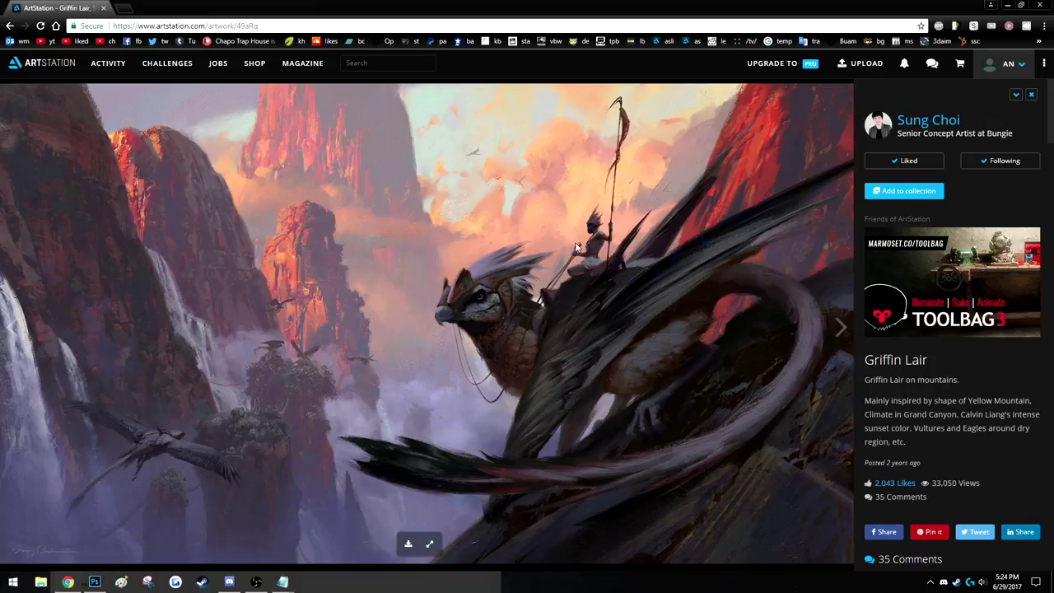
pyautogui.moveTo(284, 584)
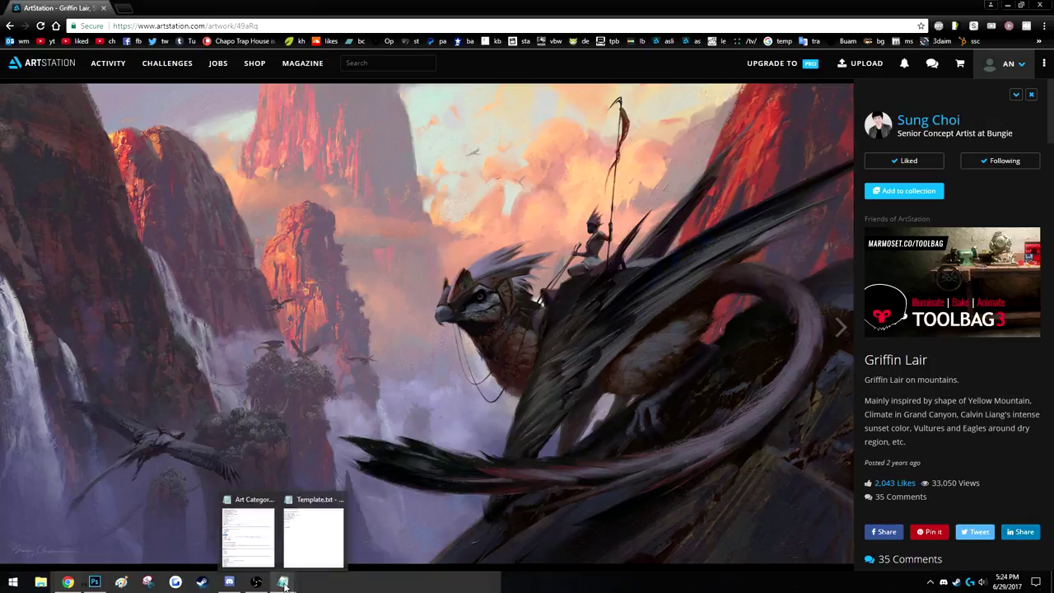
pyautogui.click(448, 591)
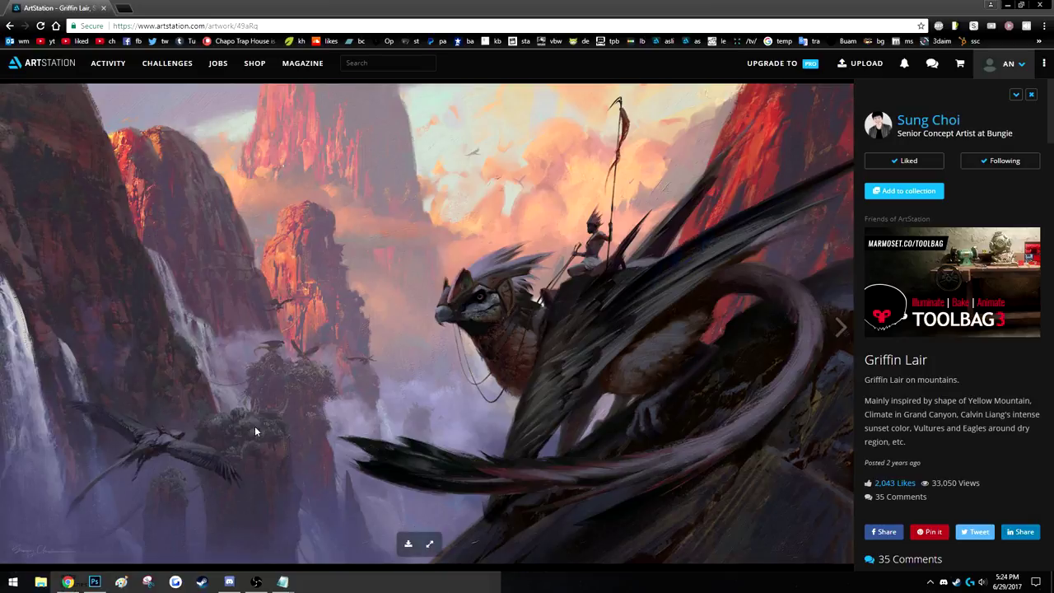
pyautogui.moveTo(282, 581)
pyautogui.click(333, 535)
pyautogui.click(332, 536)
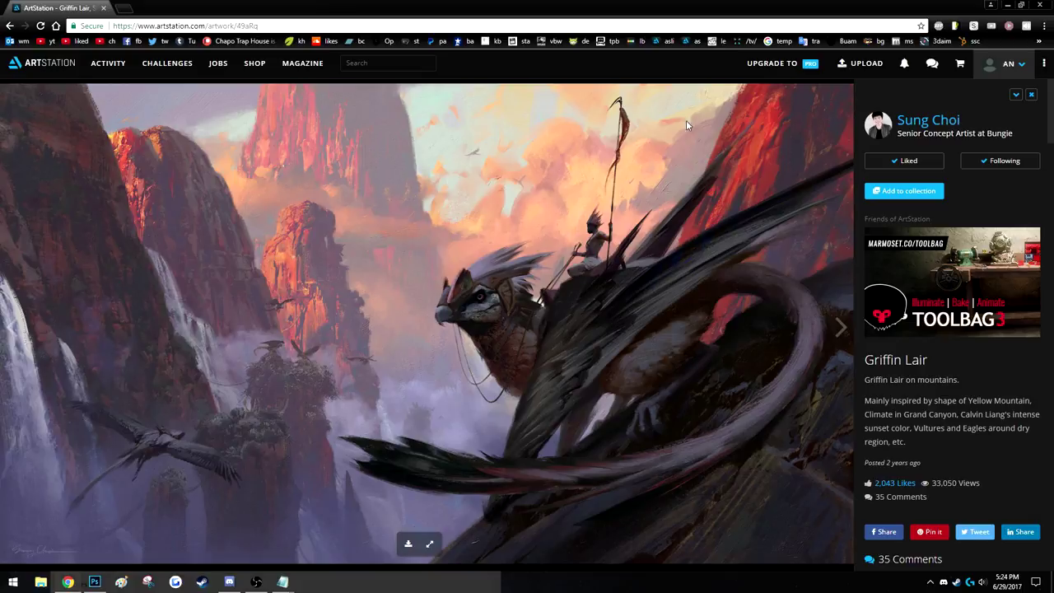
pyautogui.moveTo(283, 581)
pyautogui.click(252, 535)
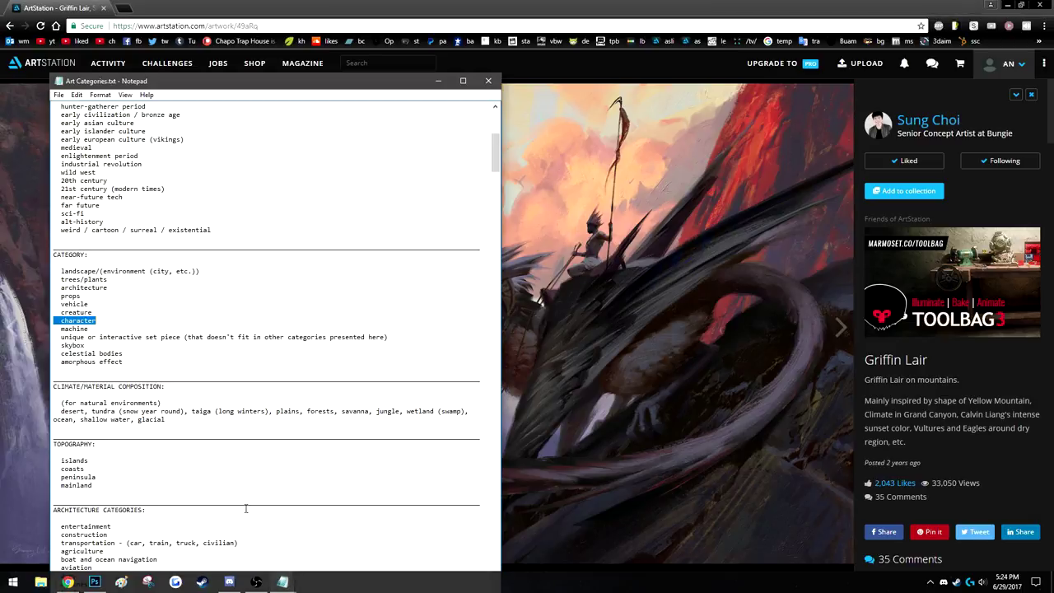
pyautogui.doubleClick(91, 345)
# Return to Template.txt and fill the third bracketed heading with "character".
pyautogui.moveTo(282, 581)
pyautogui.click(320, 535)
pyautogui.click(512, 288)
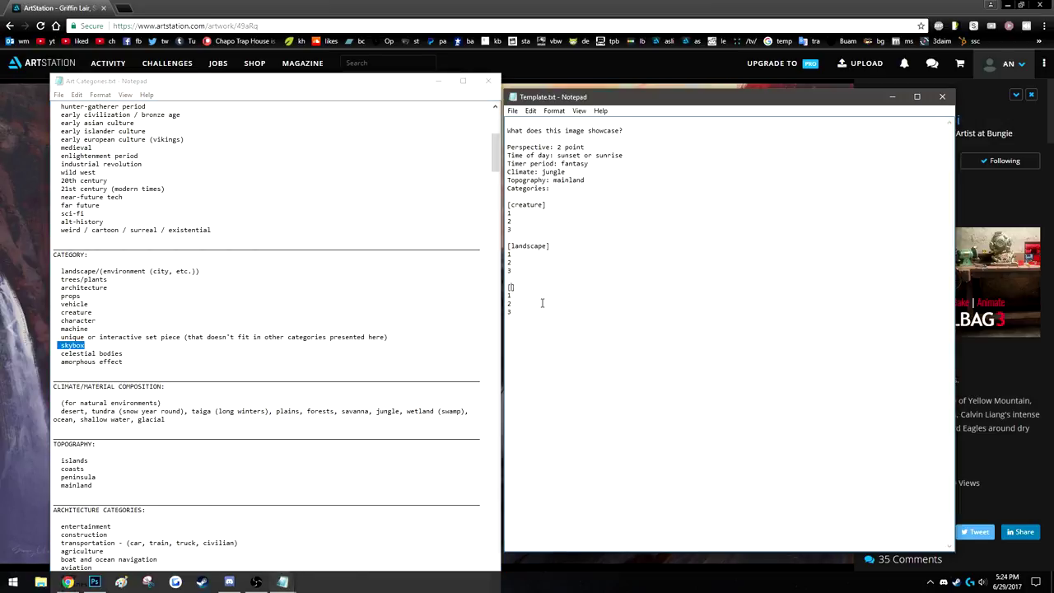
pyautogui.write('character')
# Compare the griffin artwork with the template's creature, landscape and character headings and their numbered lines.
pyautogui.click(542, 5)
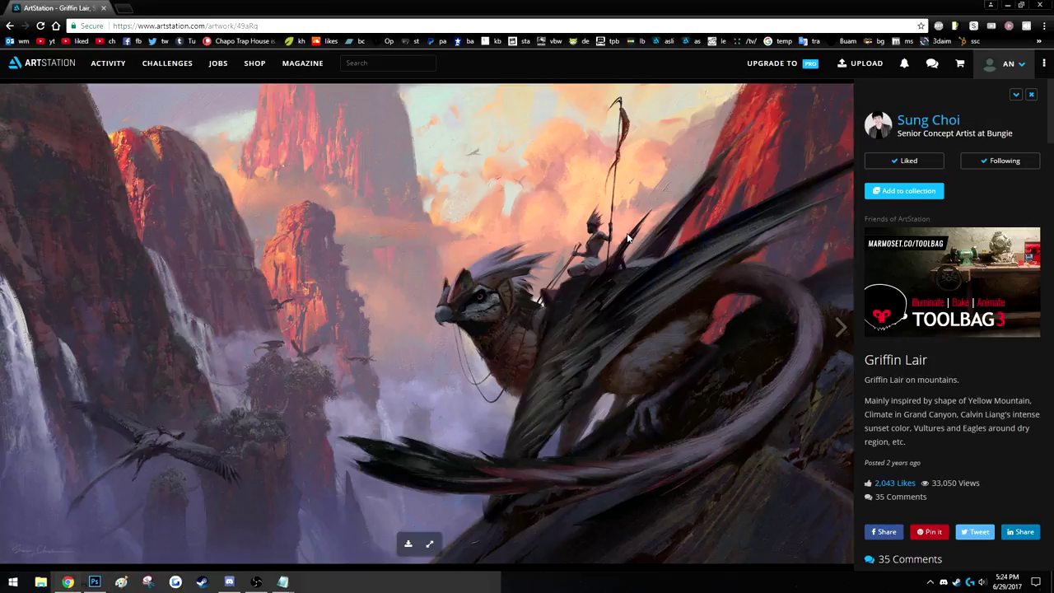
pyautogui.moveTo(282, 581)
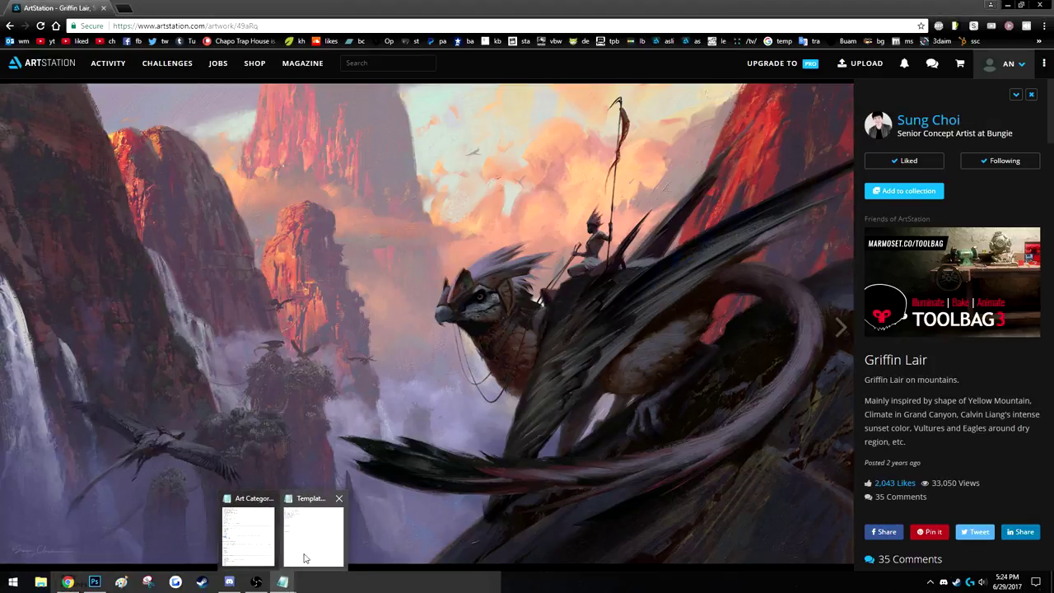
pyautogui.click(309, 543)
pyautogui.moveTo(557, 286); pyautogui.dragTo(507, 287)
pyautogui.moveTo(550, 245); pyautogui.dragTo(507, 246)
pyautogui.moveTo(546, 204); pyautogui.dragTo(507, 196)
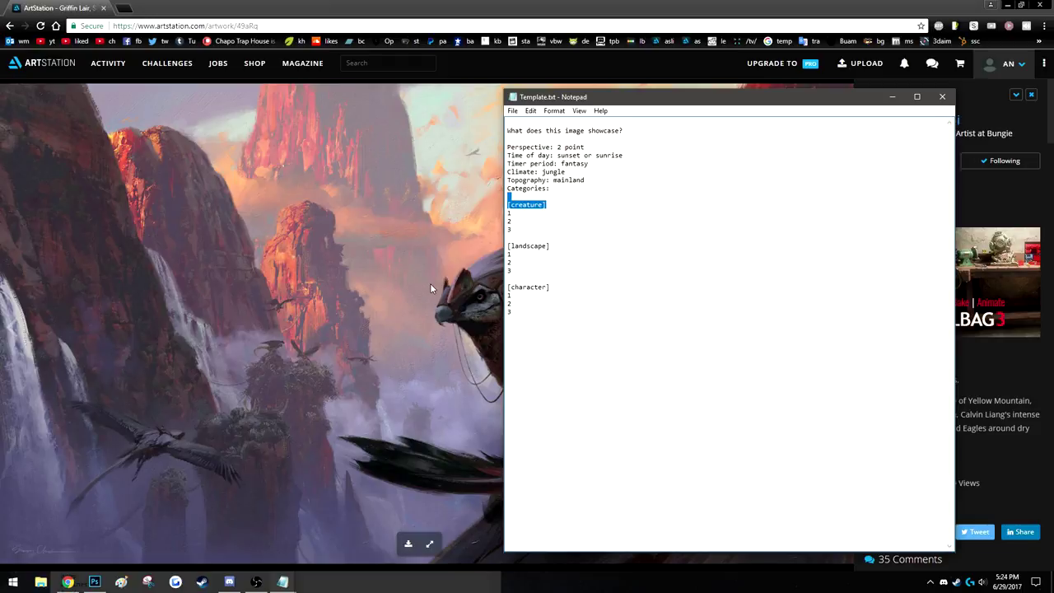
pyautogui.click(527, 213)
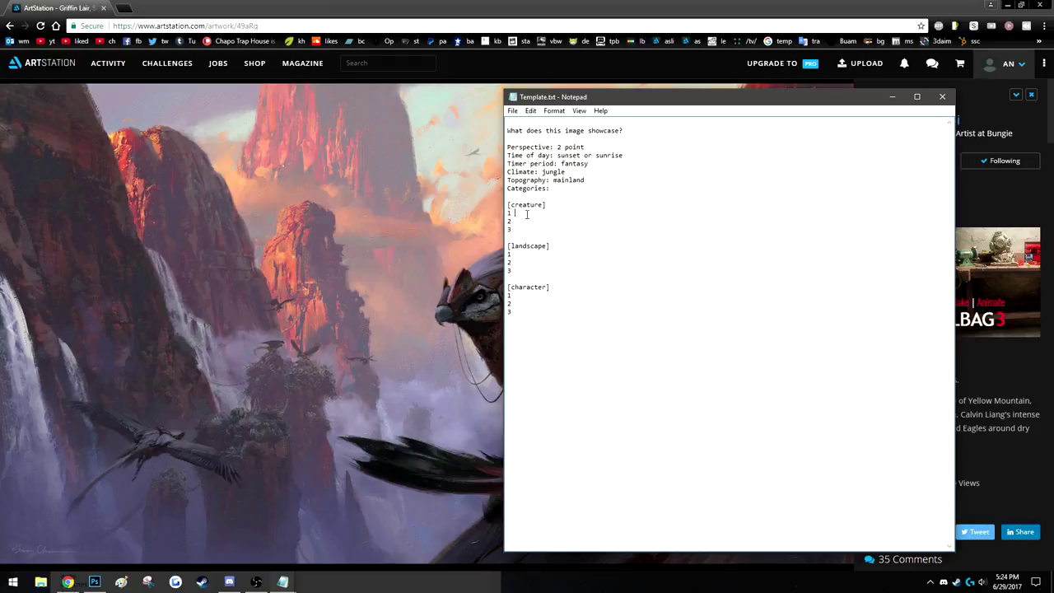
pyautogui.click(518, 272)
pyautogui.click(521, 303)
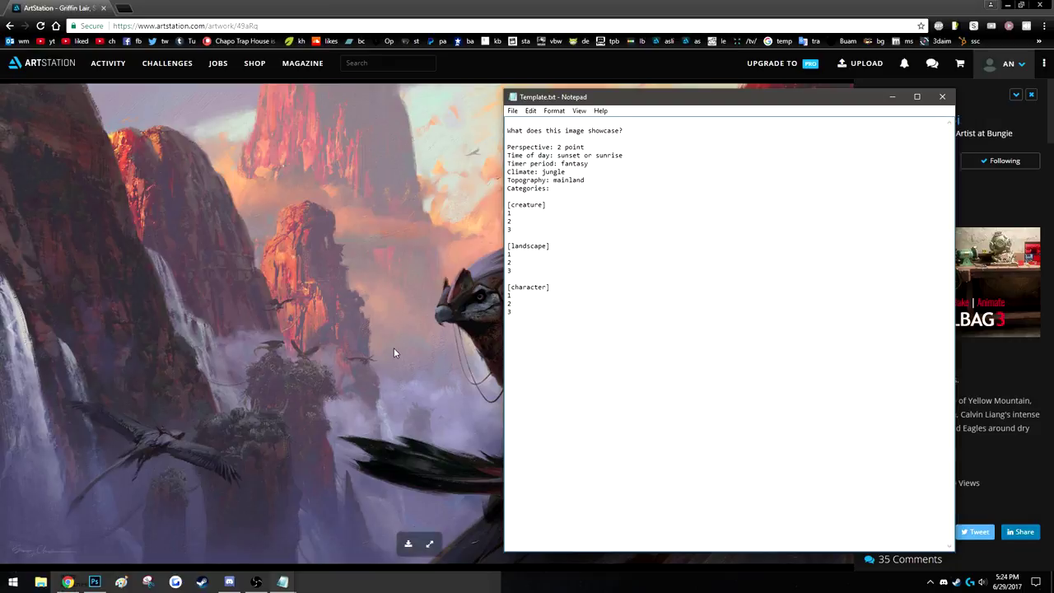
pyautogui.press('Down')
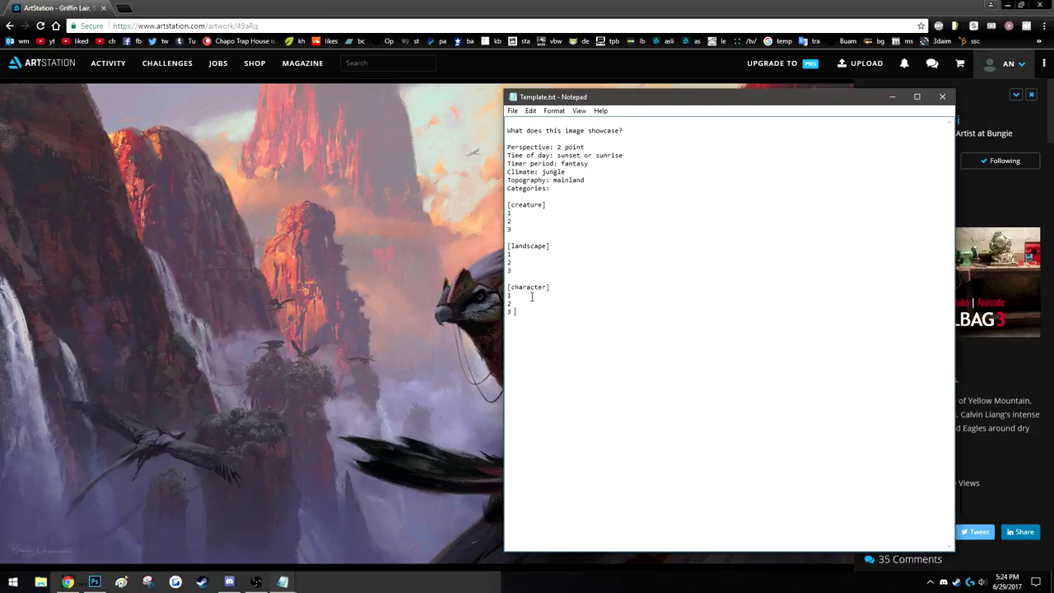
pyautogui.click(490, 251)
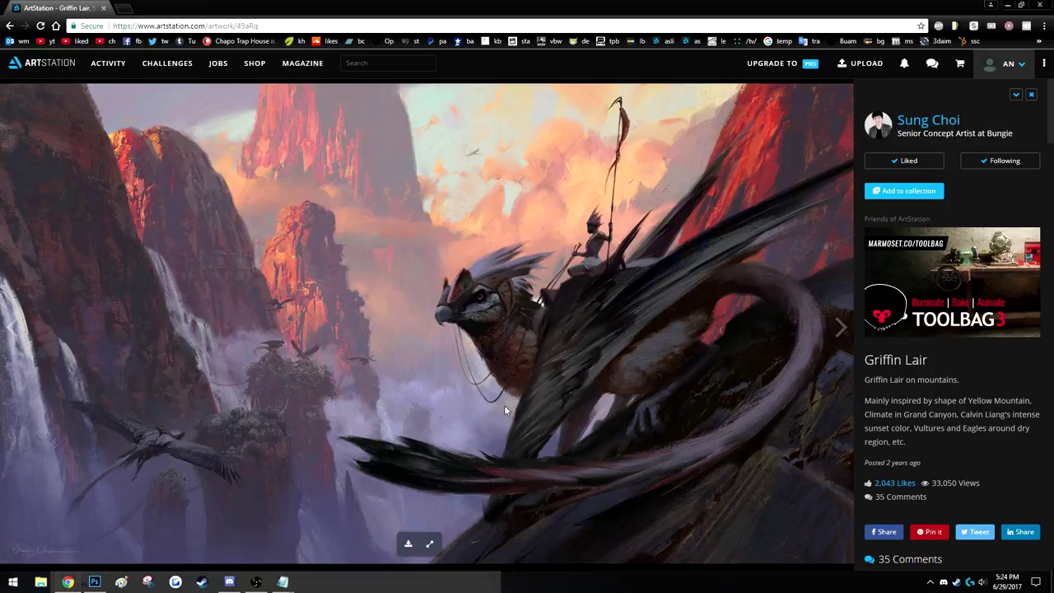
# Bring back Template.txt, move it off the griffin's head and rider, and put the reference list away.
pyautogui.moveTo(282, 581)
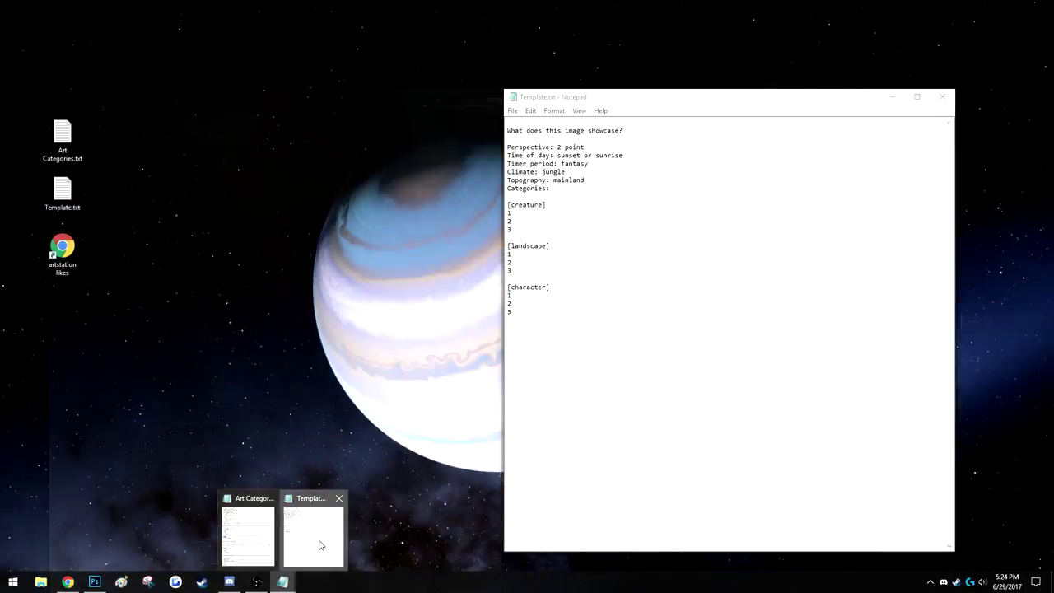
pyautogui.click(320, 547)
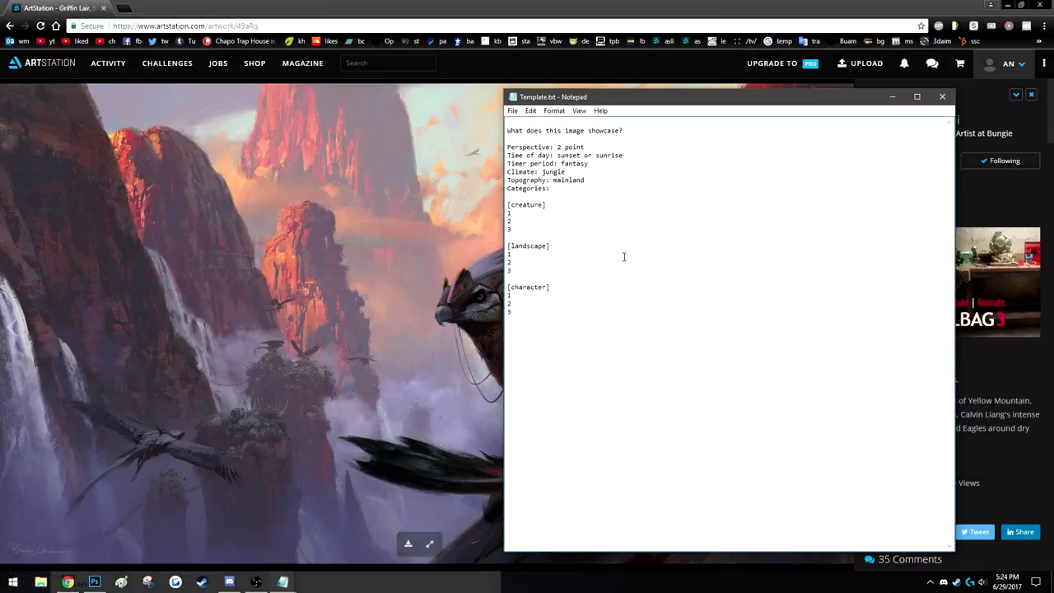
pyautogui.moveTo(660, 101); pyautogui.dragTo(853, 111)
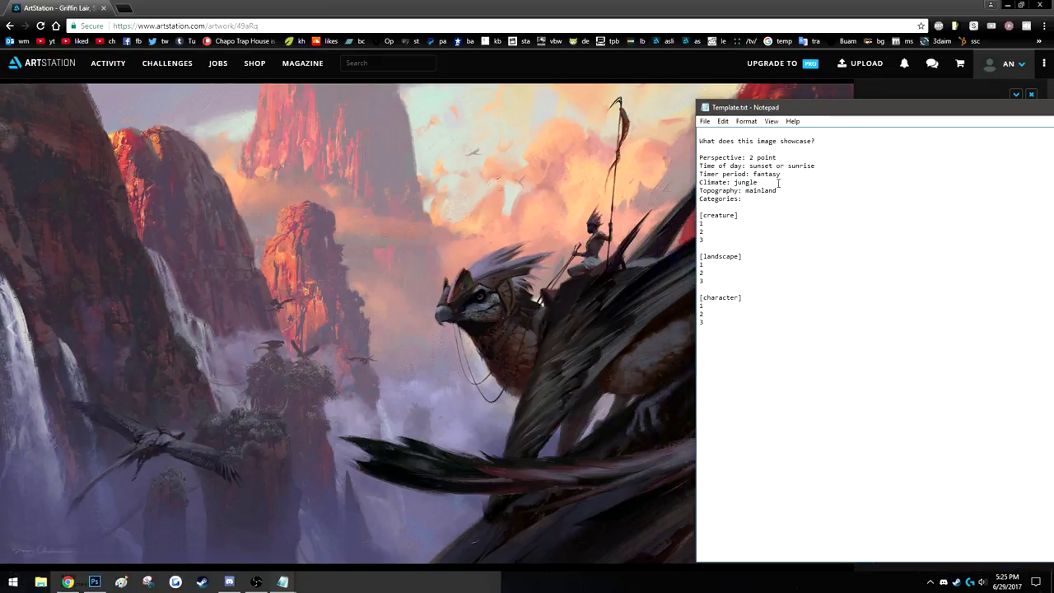
pyautogui.moveTo(282, 581)
pyautogui.click(239, 534)
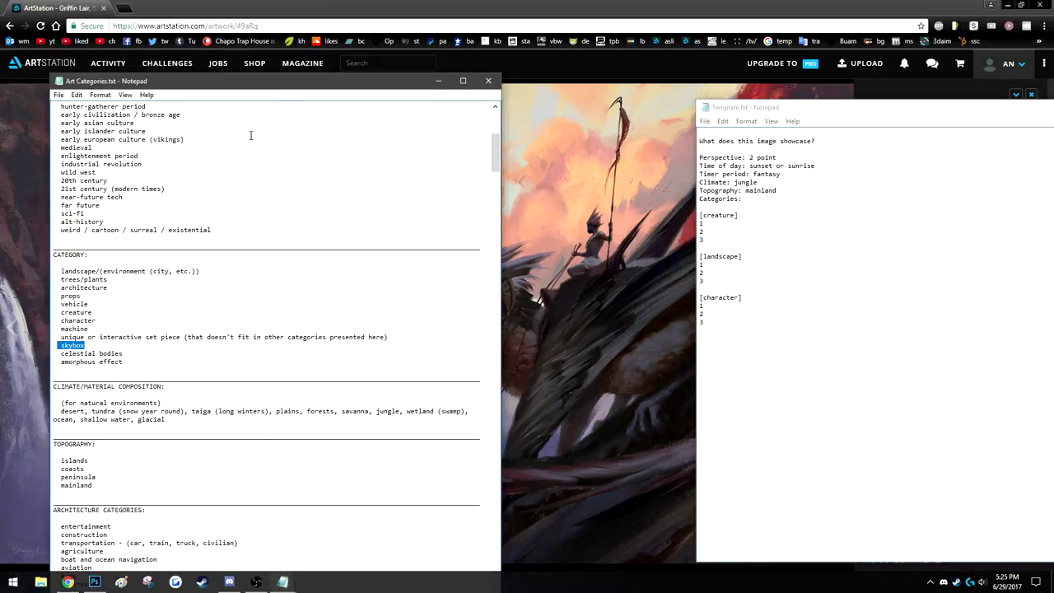
pyautogui.moveTo(297, 87); pyautogui.dragTo(210, 94)
pyautogui.click(350, 88)
# Below the character list, add the guiding questions "what does it consist of?" or "what is the purpose of it?" on separate lines.
pyautogui.click(726, 222)
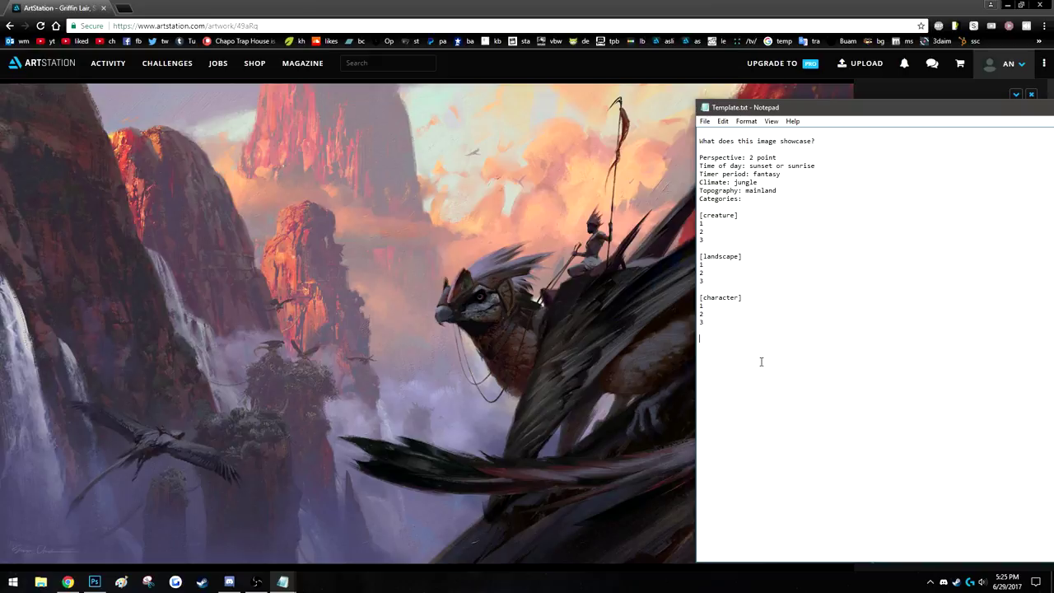
pyautogui.write('what')
pyautogui.write(' does it consist of?')
pyautogui.write('what is i')
pyautogui.write("t's")
pyautogui.press('BackSpace')
pyautogui.press('BackSpace')
pyautogui.write('s')
pyautogui.press('BackSpace')
pyautogui.press('BackSpace')
pyautogui.write('the purpose of it?')
# Move the template closer to the griffin and reread the guiding questions against the creature heading's first numbered line.
pyautogui.moveTo(833, 113); pyautogui.dragTo(777, 93)
pyautogui.moveTo(750, 317); pyautogui.dragTo(642, 333)
pyautogui.moveTo(648, 218)
pyautogui.mouseDown()
pyautogui.moveTo(643, 202)
pyautogui.moveTo(659, 203)
pyautogui.mouseUp()
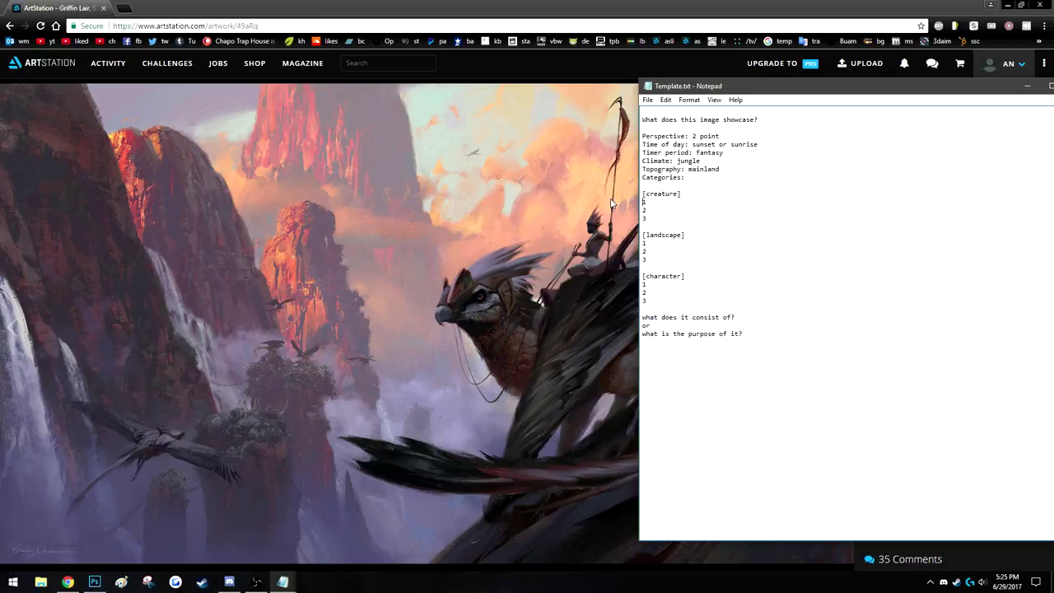
# Reread the creature, landscape and character headings one by one and compare them with the full griffin artwork.
pyautogui.moveTo(696, 193); pyautogui.dragTo(626, 193)
pyautogui.moveTo(700, 236); pyautogui.dragTo(627, 239)
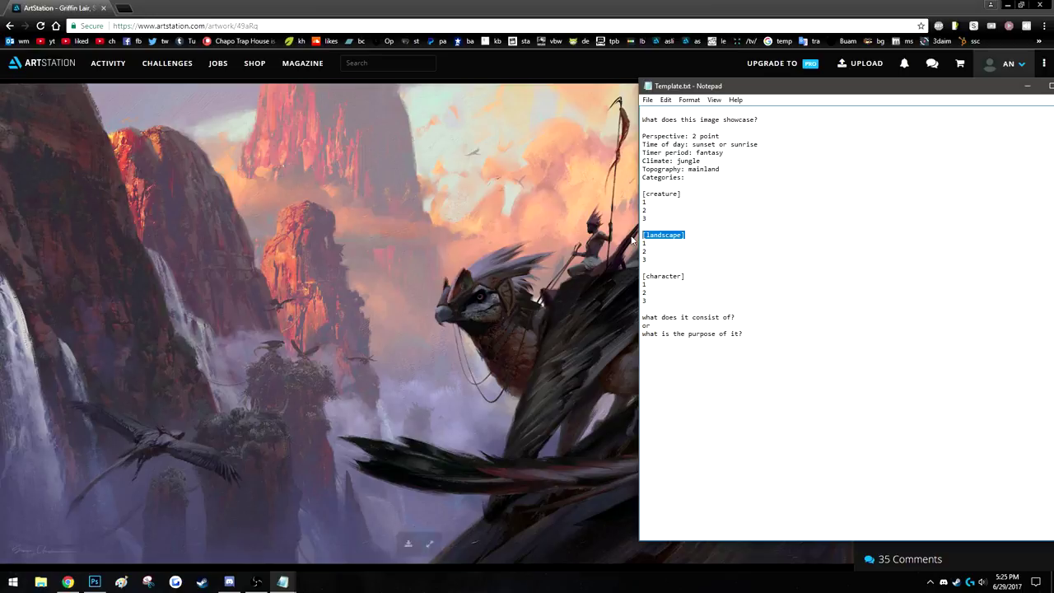
pyautogui.moveTo(696, 276); pyautogui.dragTo(625, 278)
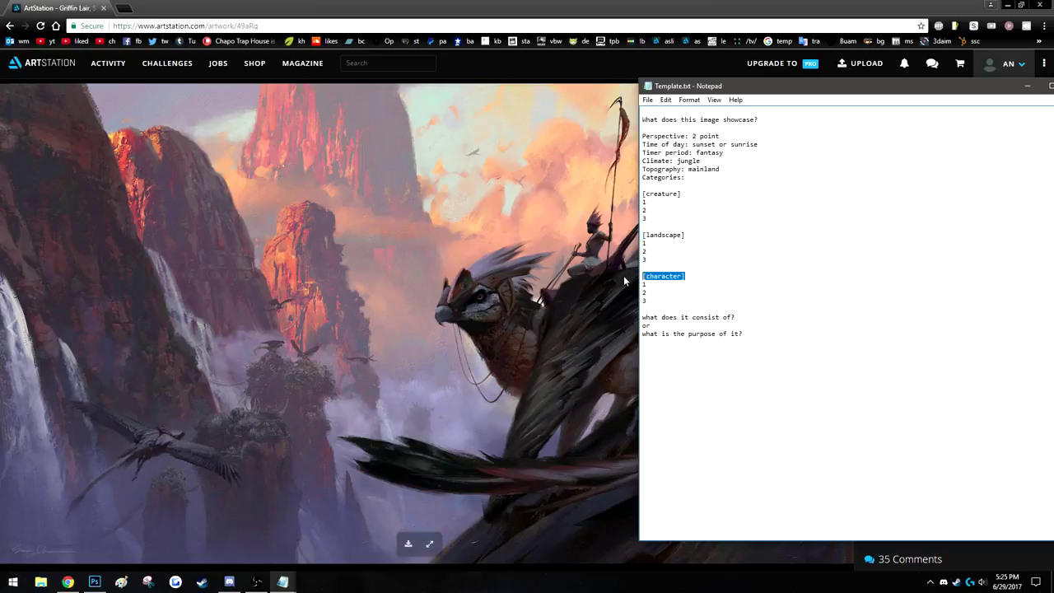
pyautogui.click(689, 277)
pyautogui.moveTo(689, 276); pyautogui.dragTo(634, 278)
pyautogui.moveTo(691, 235); pyautogui.dragTo(643, 236)
pyautogui.moveTo(685, 194); pyautogui.dragTo(643, 196)
pyautogui.click(572, 416)
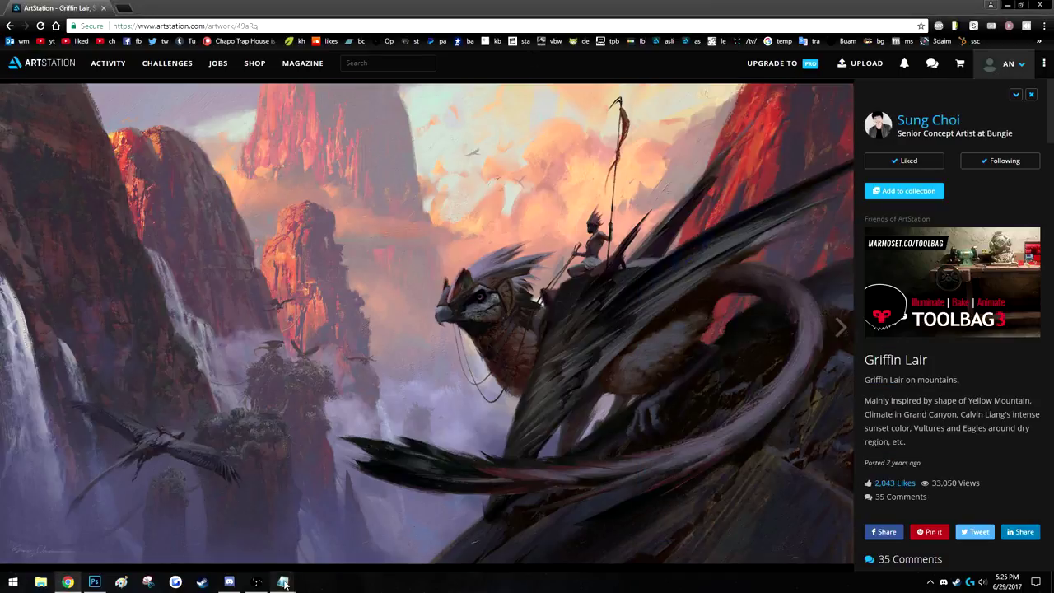
# Bring back Template.txt and enter "bird of prey" as the first point under the creature heading.
pyautogui.moveTo(283, 582)
pyautogui.click(311, 531)
pyautogui.click(703, 190)
pyautogui.press('Down')
pyautogui.press('Home')
pyautogui.hotkey('shift', 'Down')
pyautogui.hotkey('shift', 'Down')
pyautogui.hotkey('shift', 'Down')
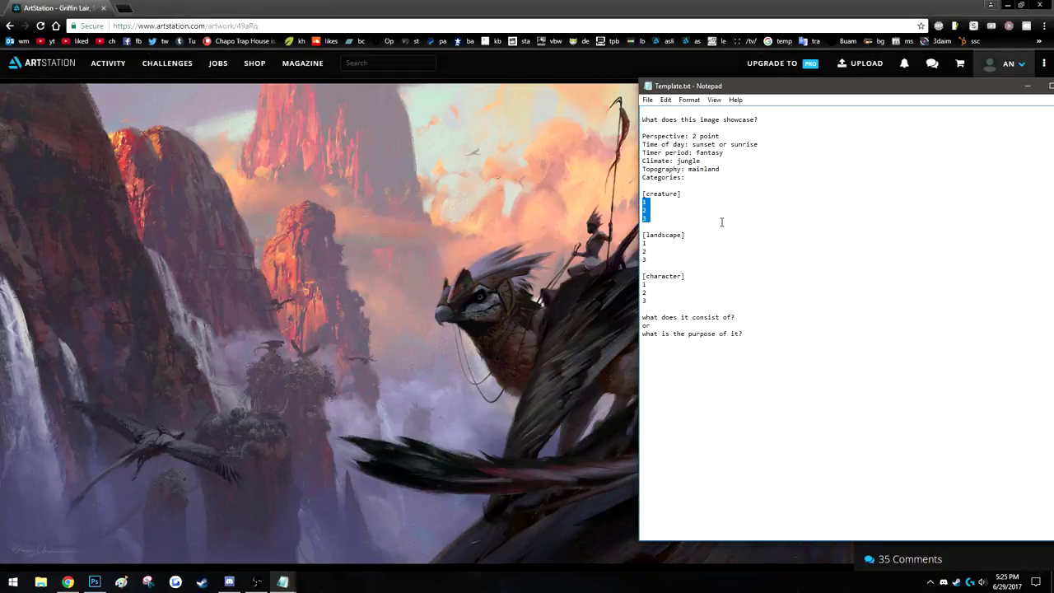
pyautogui.click(661, 203)
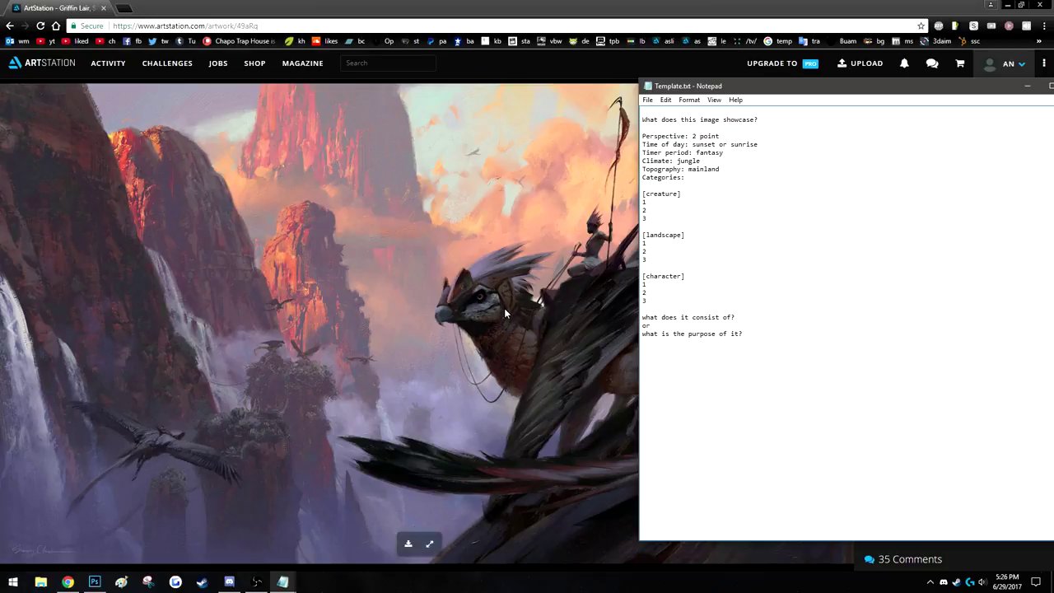
pyautogui.write('bird of prey')
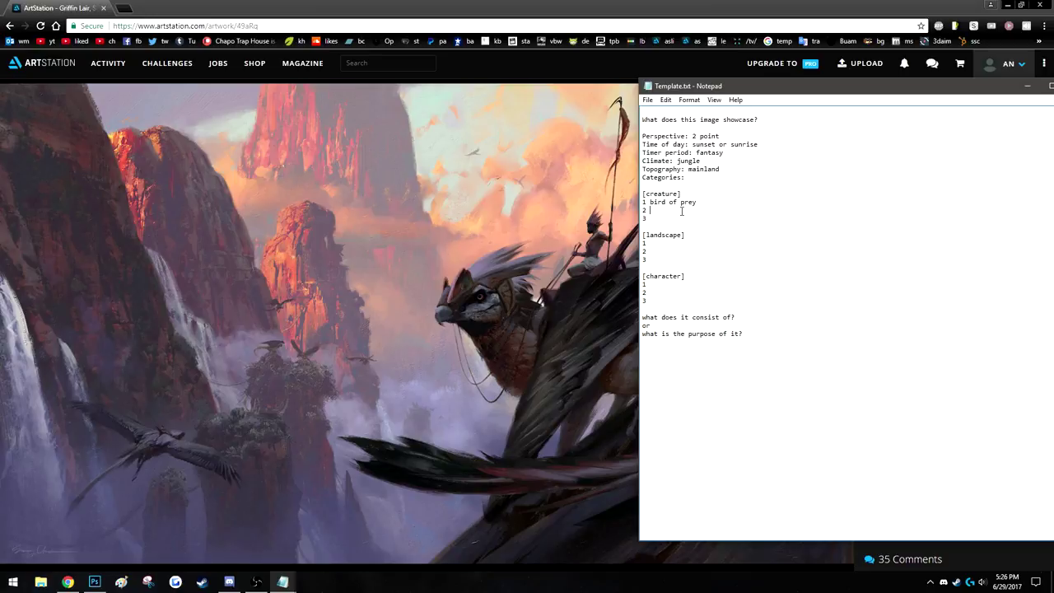
# Check the griffin's body in the full artwork and enter "cat-like influence" as the creature's second point.
pyautogui.click(629, 447)
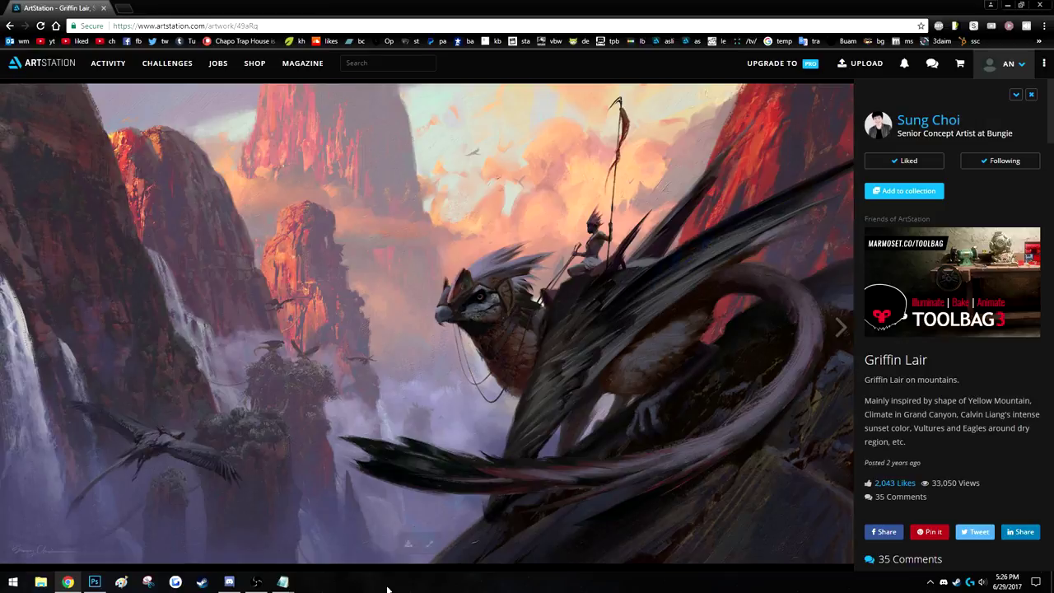
pyautogui.click(283, 581)
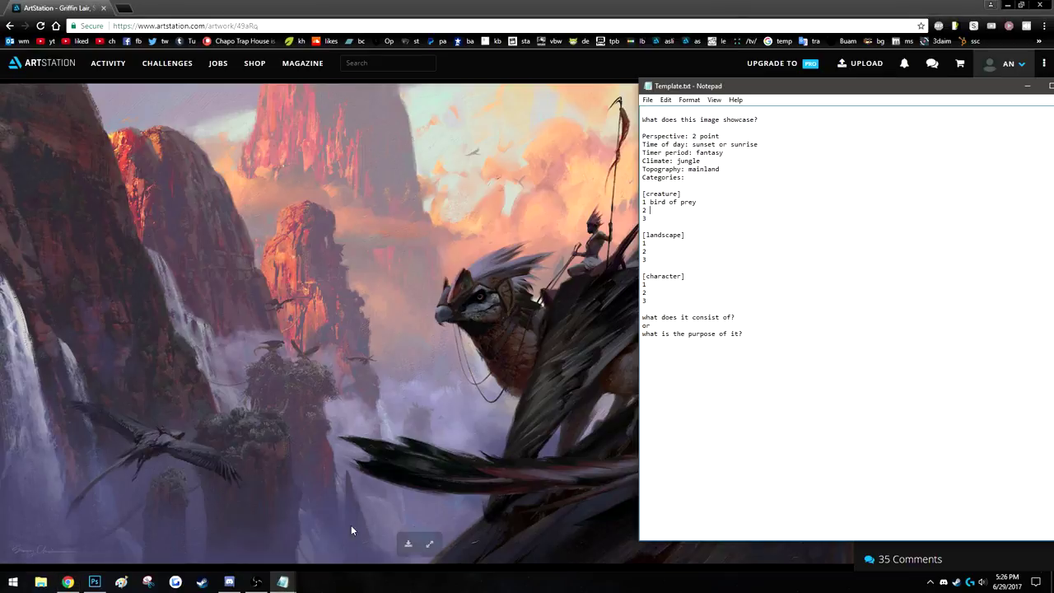
pyautogui.click(670, 212)
pyautogui.write('cat-like infl')
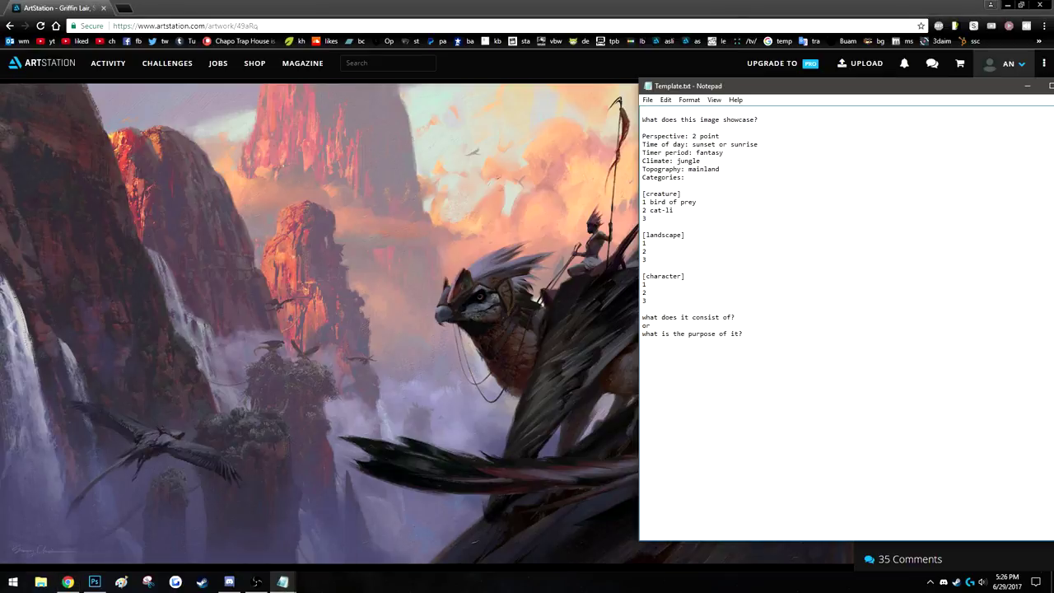
pyautogui.write('uence')
pyautogui.click(666, 221)
# Reread the purpose question against the artwork and shift the template away to uncover more of the griffin.
pyautogui.click(596, 187)
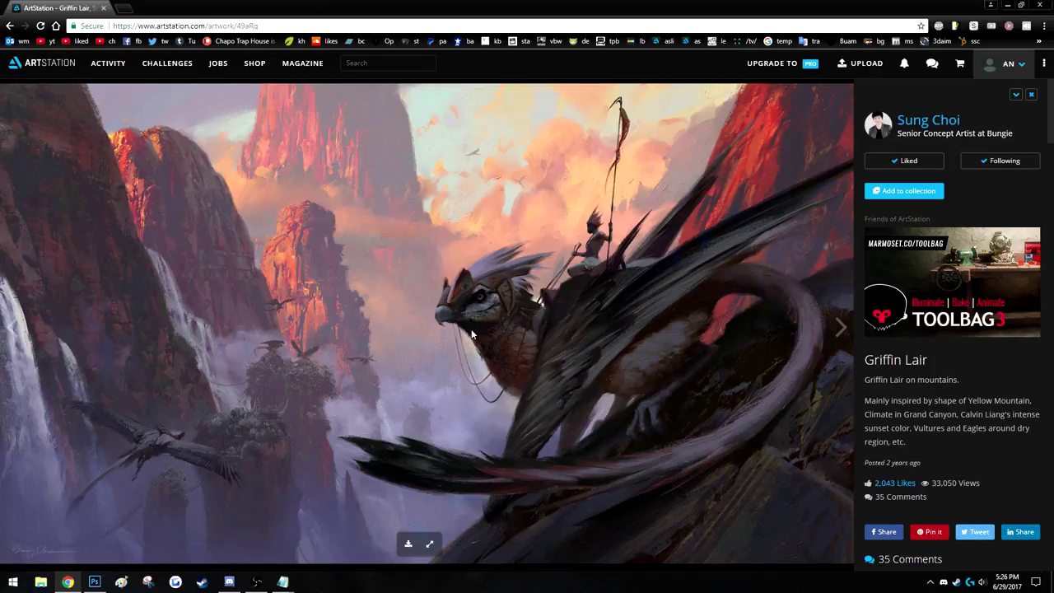
pyautogui.moveTo(282, 581)
pyautogui.click(325, 543)
pyautogui.moveTo(746, 334); pyautogui.dragTo(634, 336)
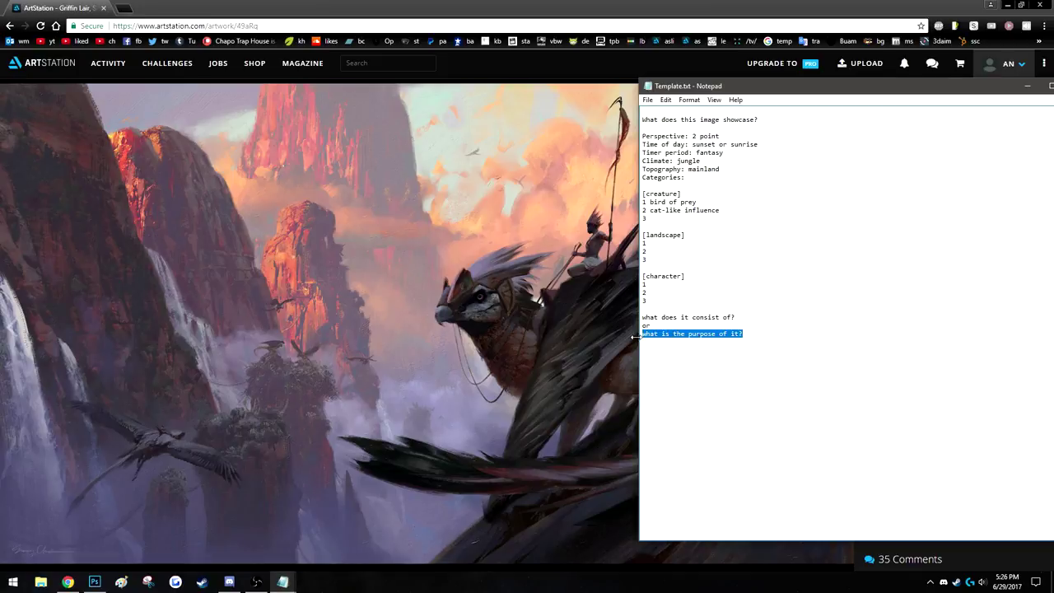
pyautogui.moveTo(750, 89); pyautogui.dragTo(841, 89)
pyautogui.click(614, 264)
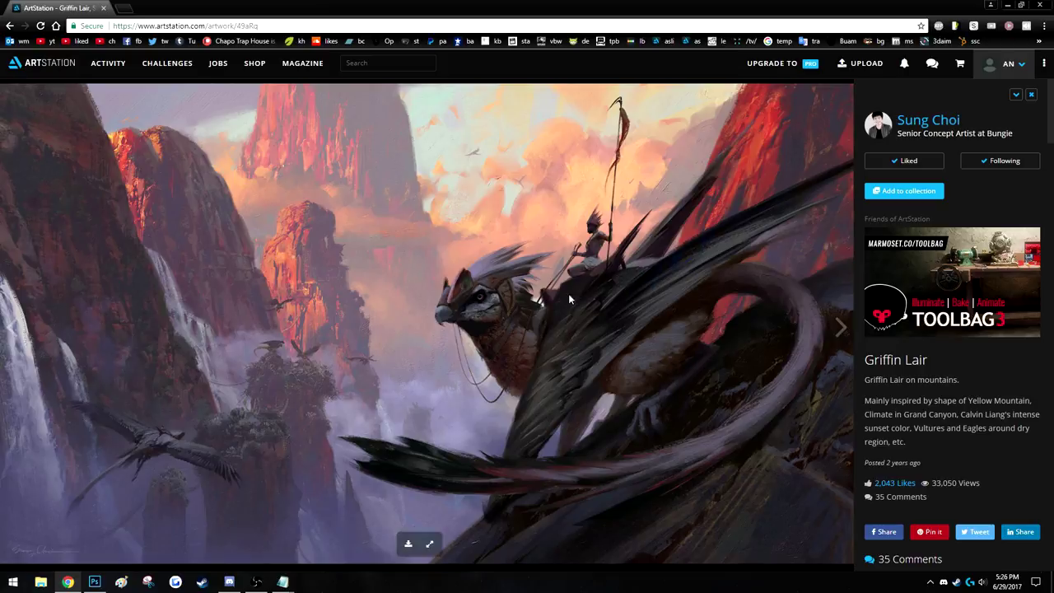
# Return to Template.txt and enter "mount" as the third point under the creature heading.
pyautogui.moveTo(282, 581)
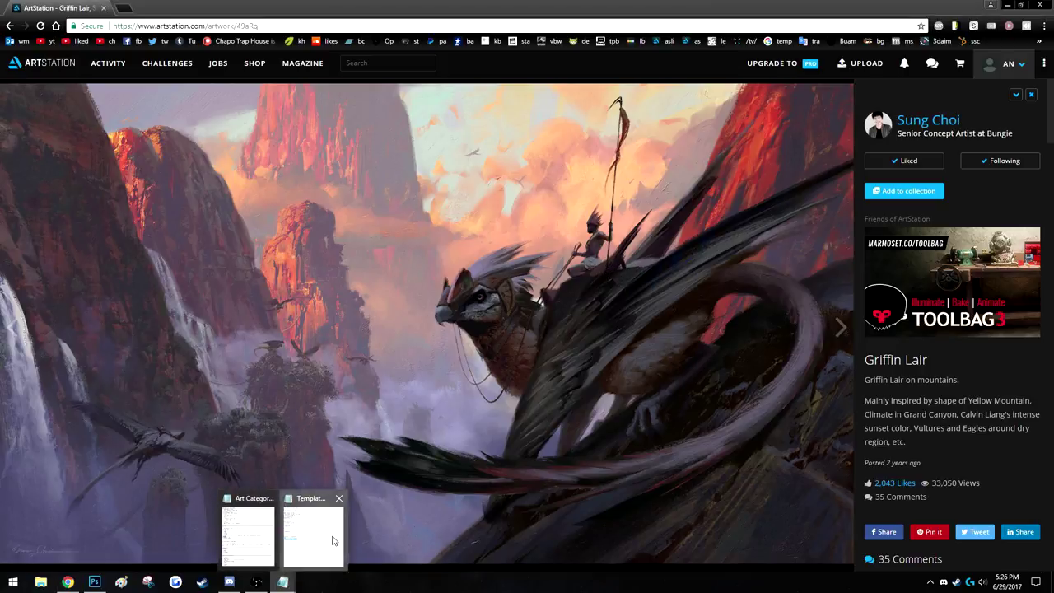
pyautogui.click(313, 529)
pyautogui.click(759, 325)
pyautogui.write('or')
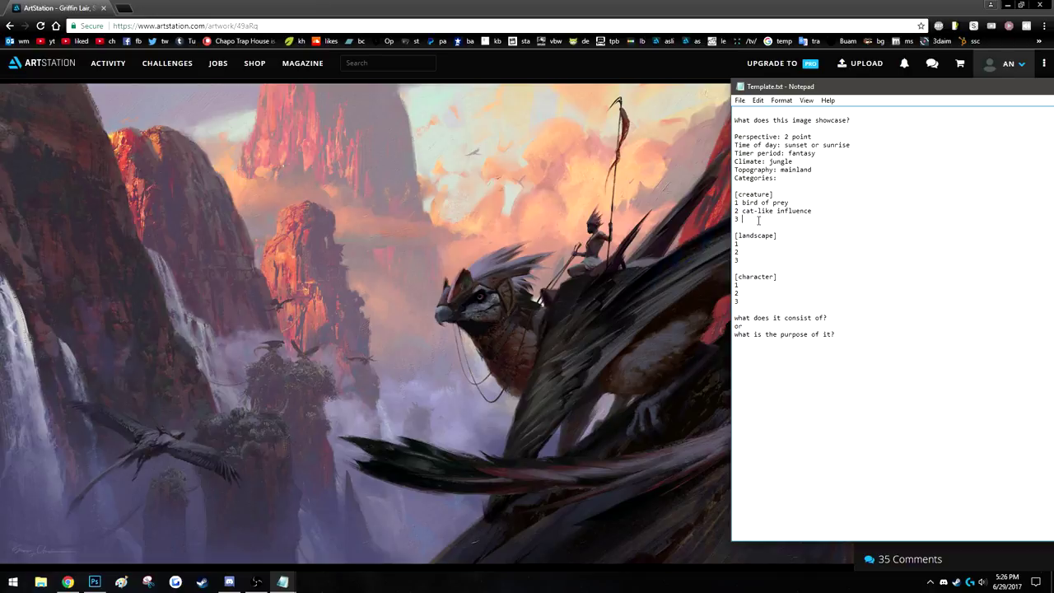
pyautogui.write('mount')
# Under the landscape heading, enter "cliffs/mountains" as the first point and "waterfalls" as the second, checking the artwork in between.
pyautogui.click(778, 243)
pyautogui.write('cliffs/mountains')
pyautogui.click(648, 132)
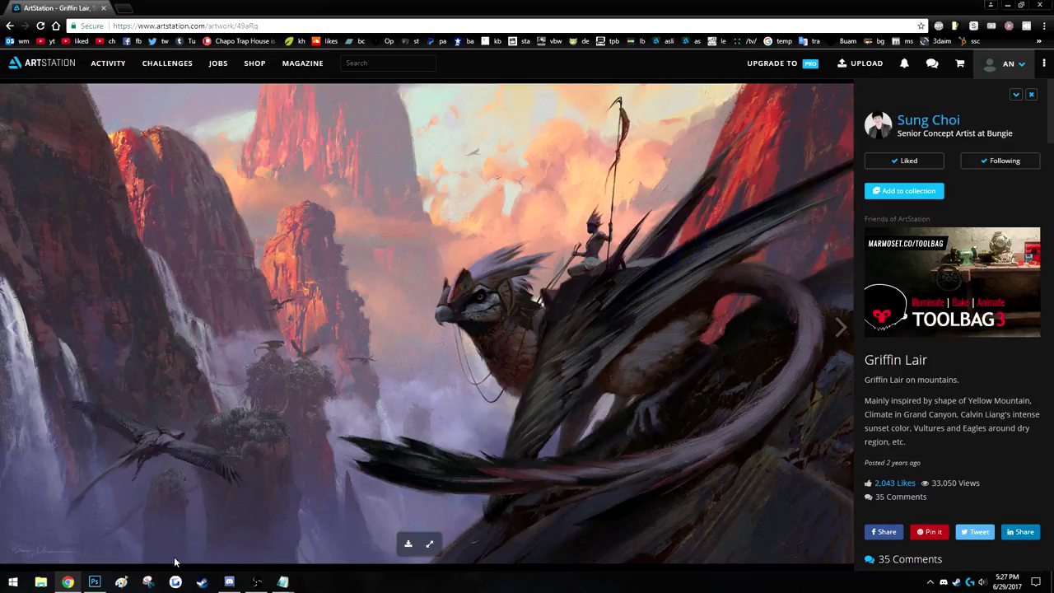
pyautogui.moveTo(288, 578)
pyautogui.click(312, 506)
pyautogui.moveTo(734, 235); pyautogui.dragTo(768, 251)
pyautogui.click(767, 251)
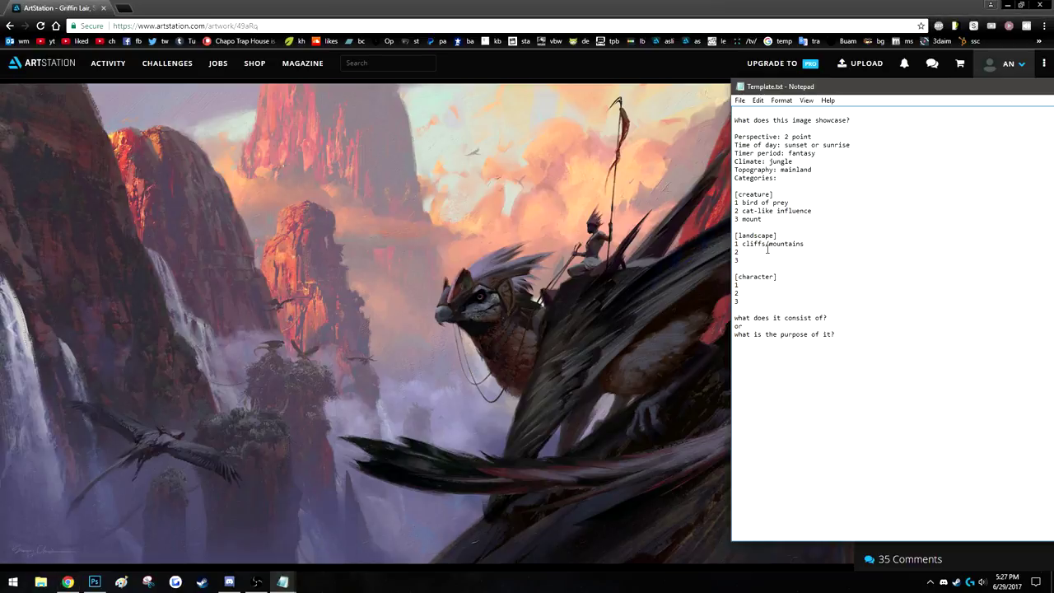
pyautogui.write('waterfalls')
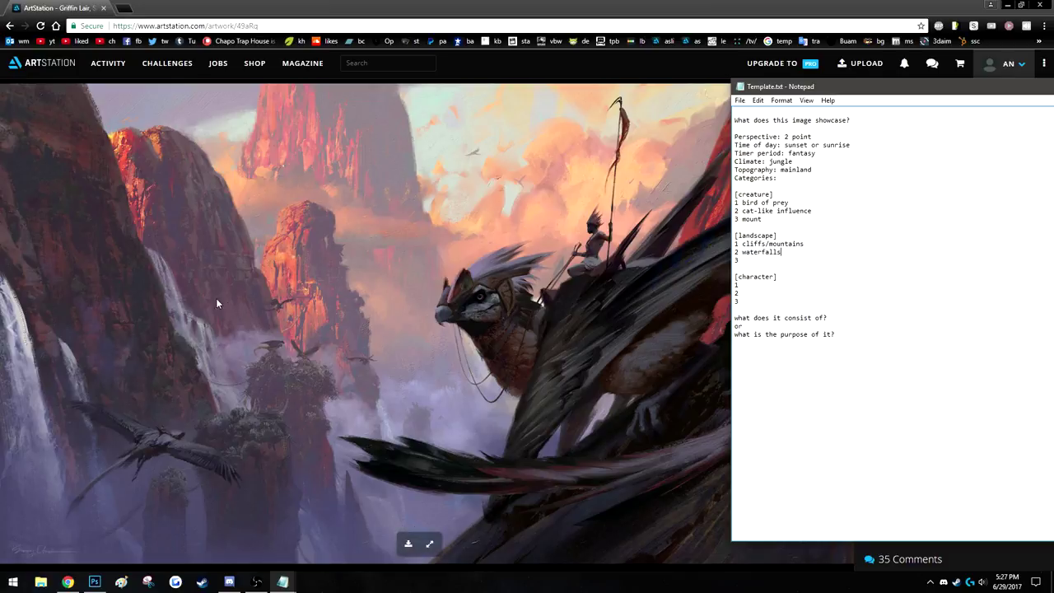
# Examine the landscape in the full artwork and enter "rock stacks" as the third landscape point.
pyautogui.click(776, 260)
pyautogui.click(200, 444)
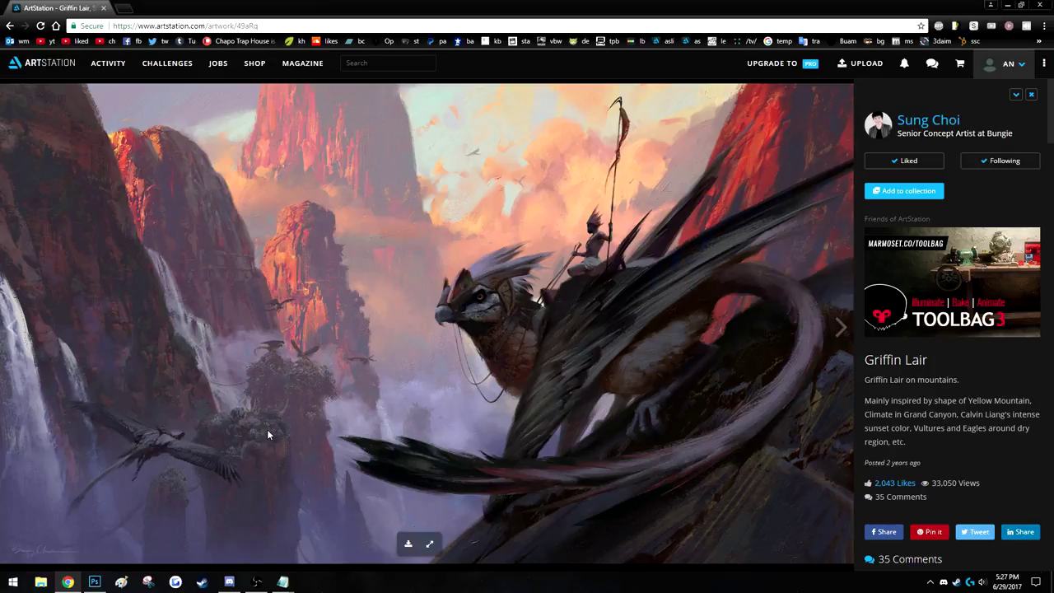
pyautogui.moveTo(282, 581)
pyautogui.click(329, 548)
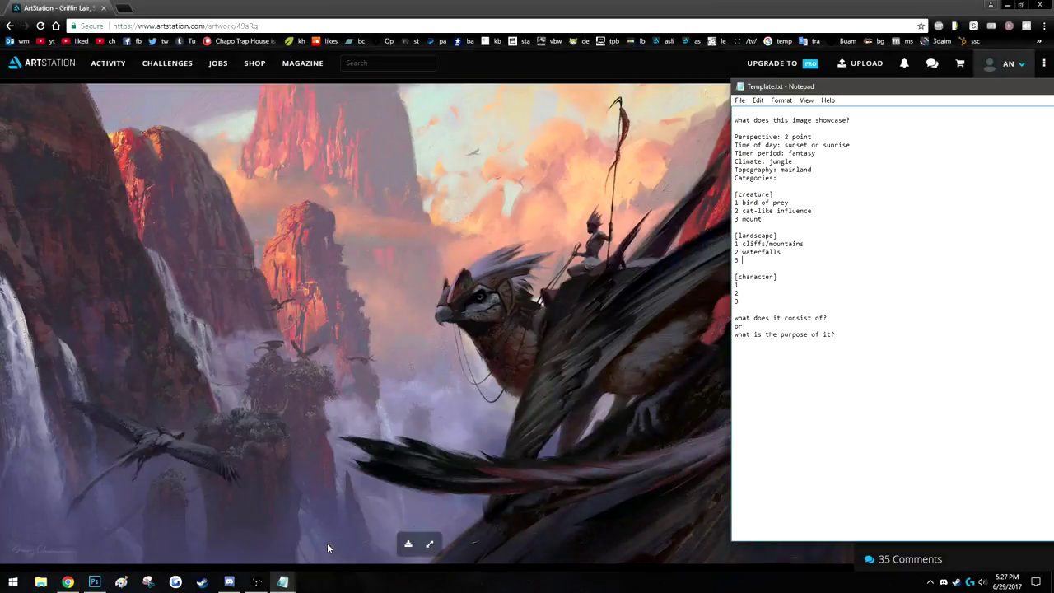
pyautogui.click(754, 261)
pyautogui.write('rock')
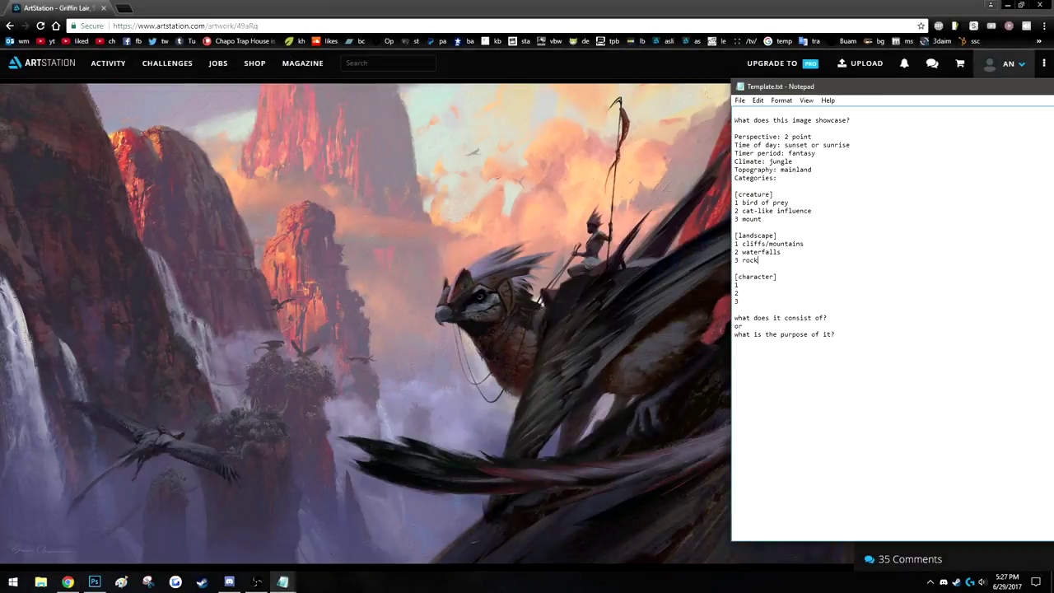
pyautogui.write(' stacks')
# Under the character heading, enter "tribal theme", "dark skinned" and "flag bearer" as its three points.
pyautogui.click(752, 285)
pyautogui.write('tribal theme 2 ')
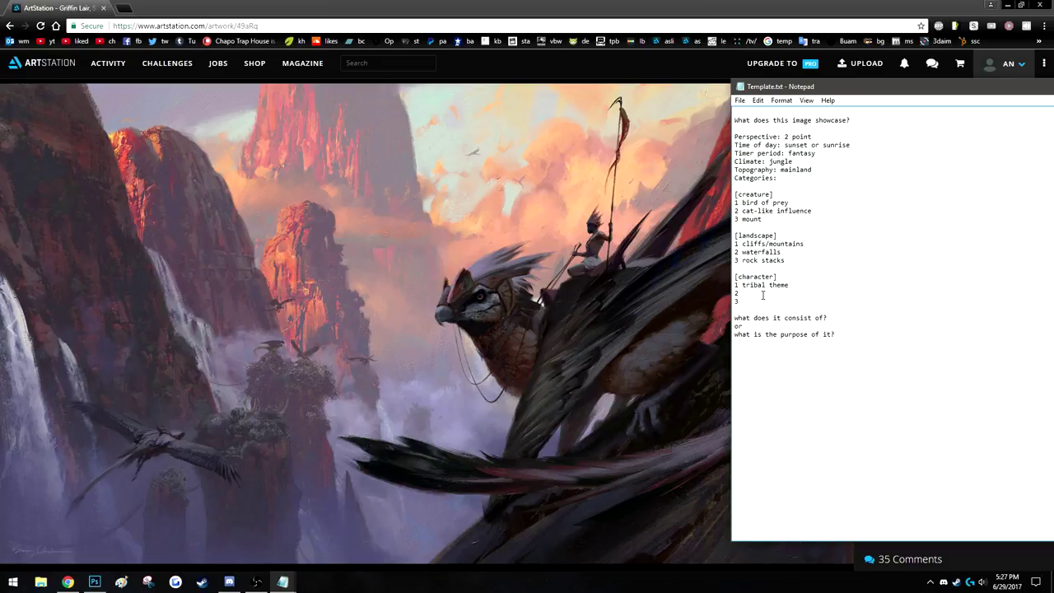
pyautogui.write('dark skinned')
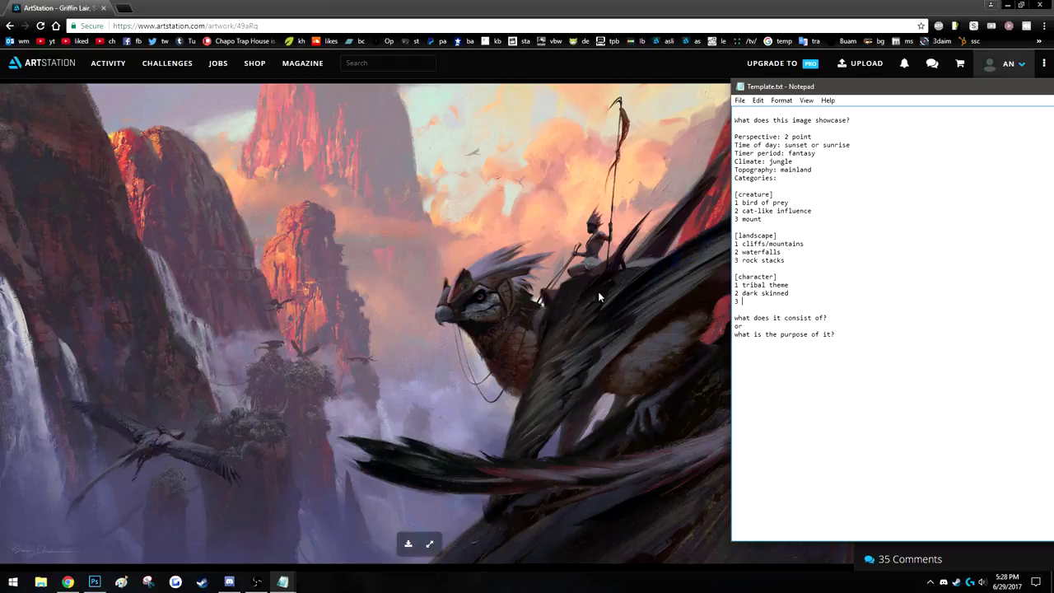
pyautogui.write('flag bearer')
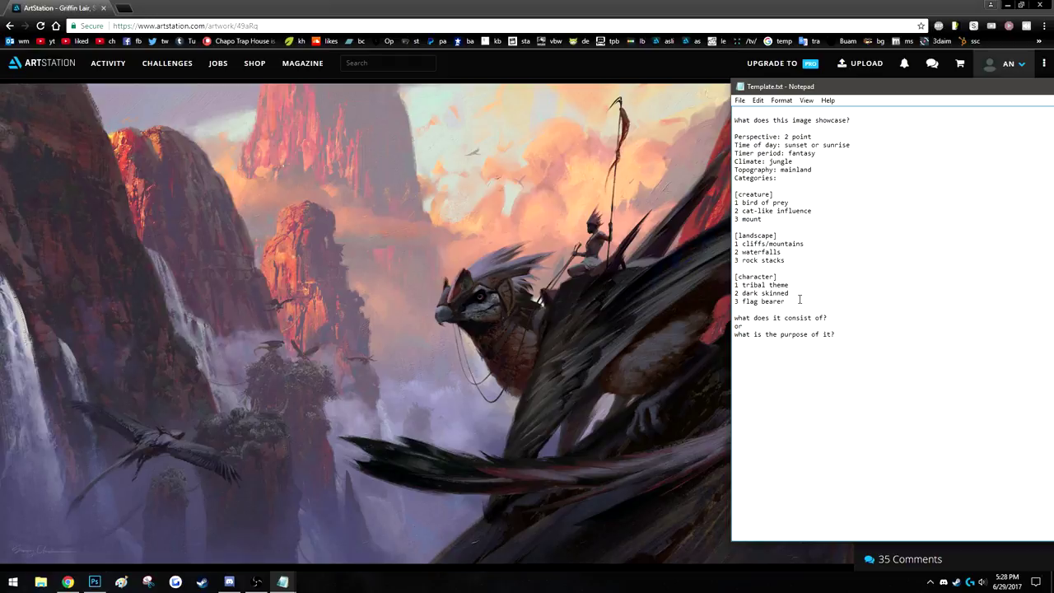
# View the whole artwork again and compare the griffin with the three creature points in the template.
pyautogui.click(641, 18)
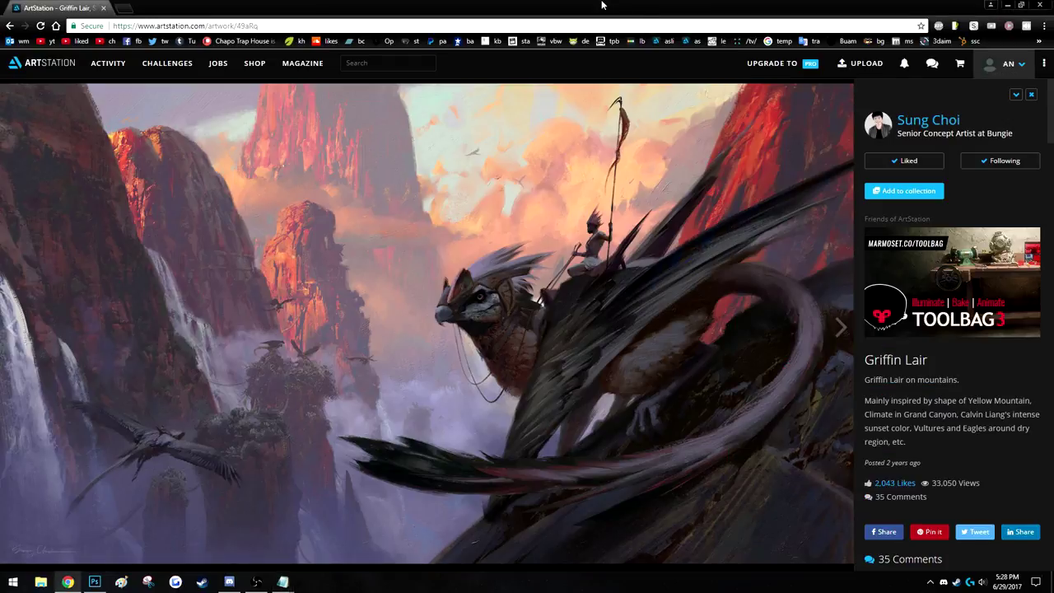
pyautogui.moveTo(283, 581)
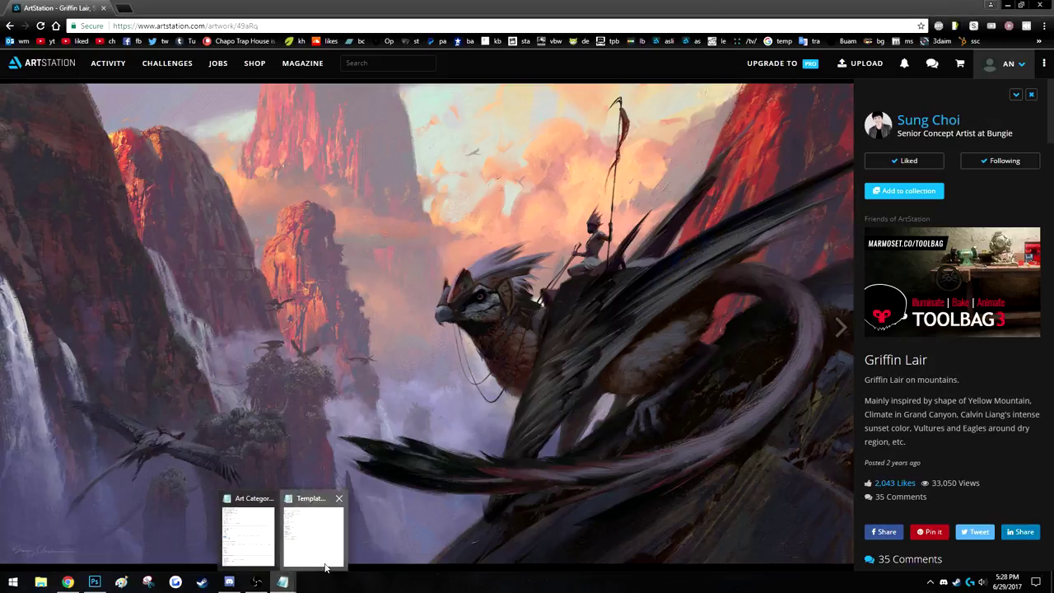
pyautogui.click(317, 527)
pyautogui.moveTo(735, 202); pyautogui.dragTo(763, 219)
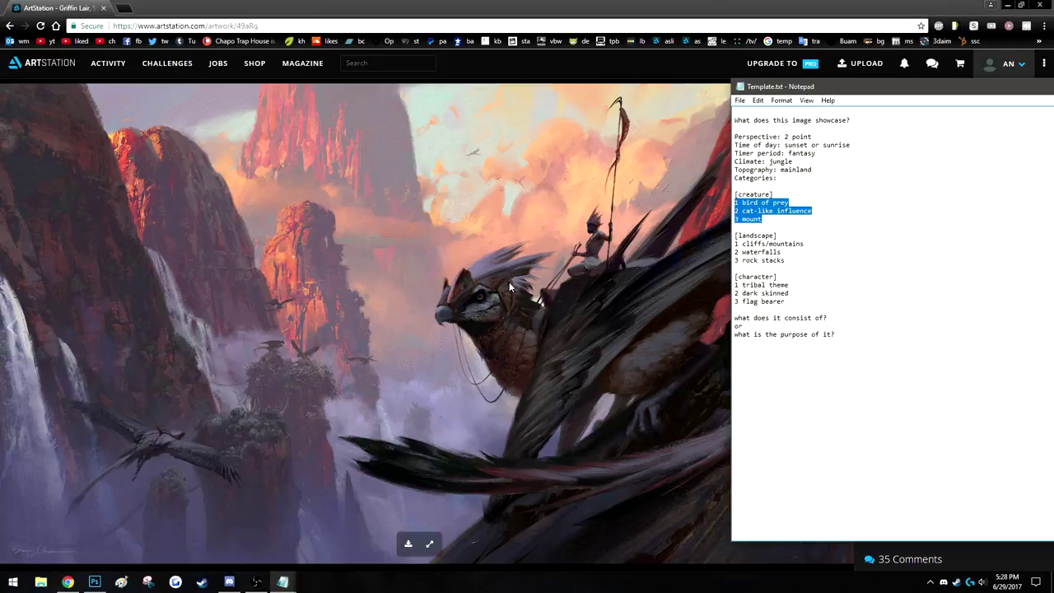
pyautogui.click(822, 333)
# Copy the filled-in block from the Perspective line through the character points and paste it below the guiding questions.
pyautogui.moveTo(766, 86); pyautogui.dragTo(652, 75)
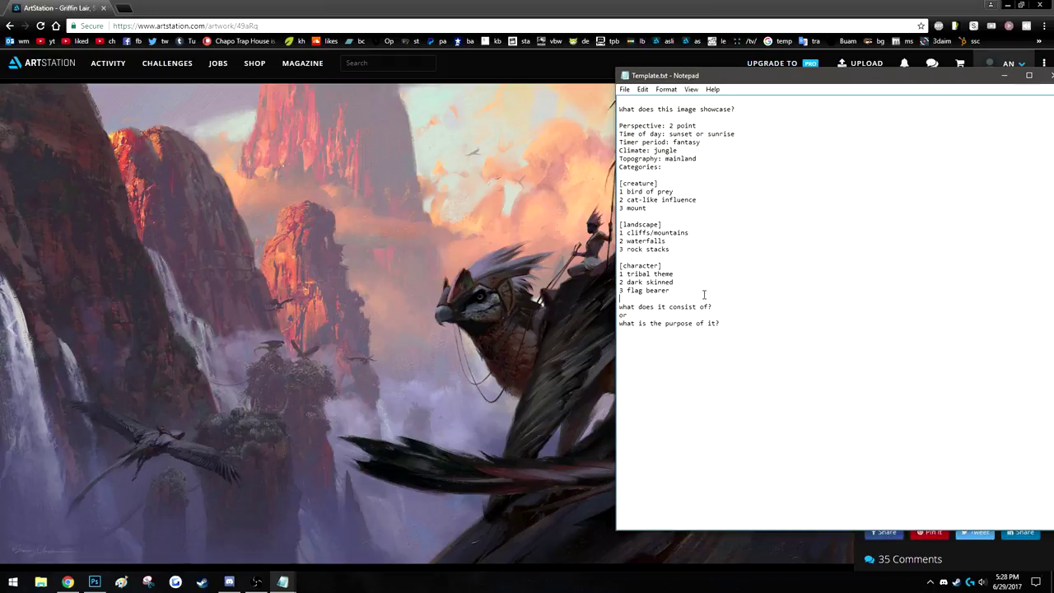
pyautogui.moveTo(704, 295); pyautogui.dragTo(578, 104)
pyautogui.hotkey('ctrl', 'c')
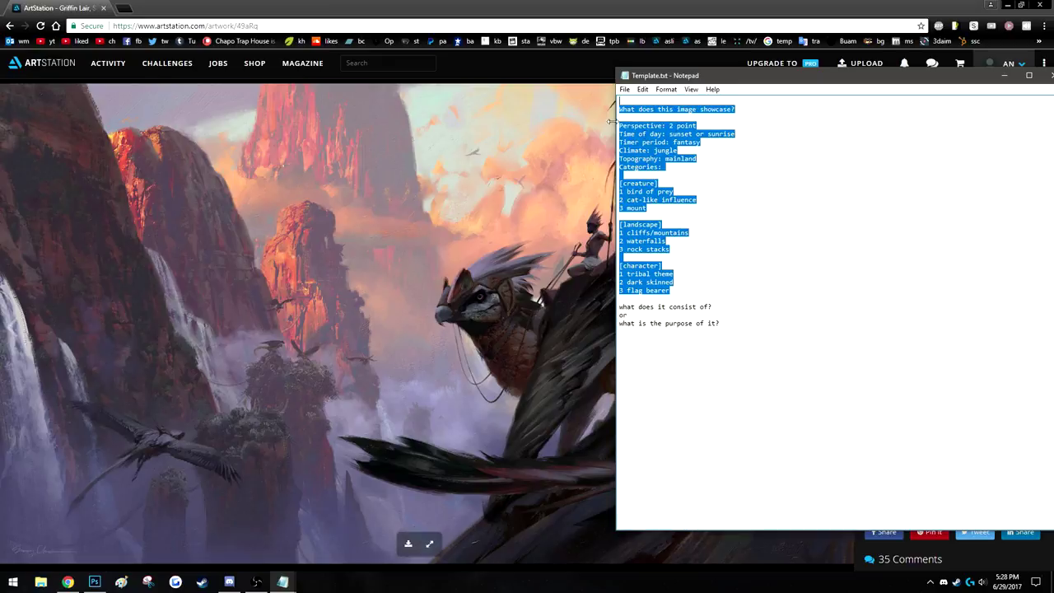
pyautogui.click(694, 294)
pyautogui.moveTo(693, 294); pyautogui.dragTo(567, 134)
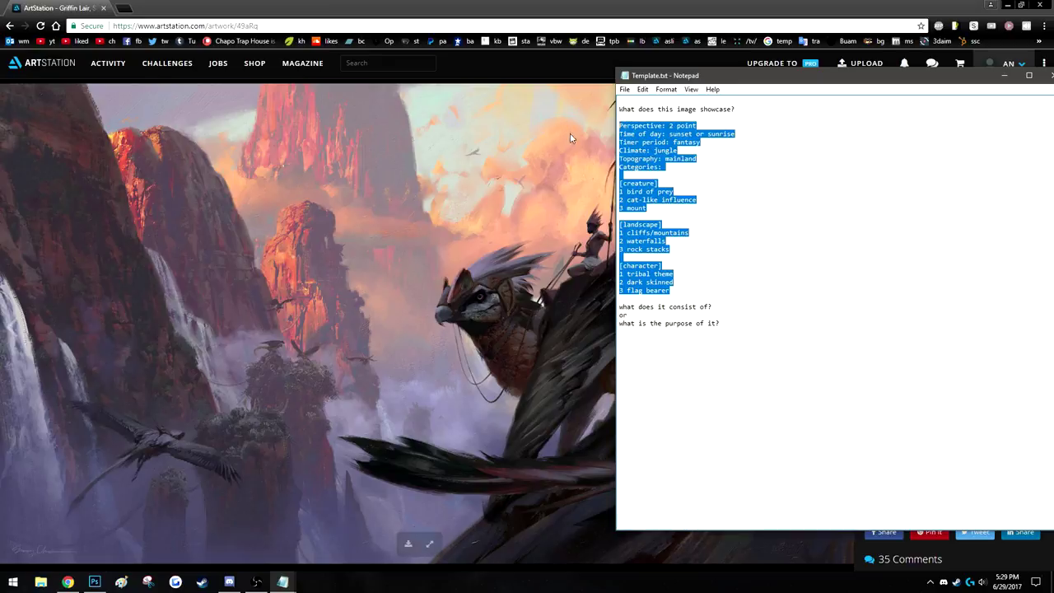
pyautogui.click(765, 354)
pyautogui.hotkey('ctrl', 'v')
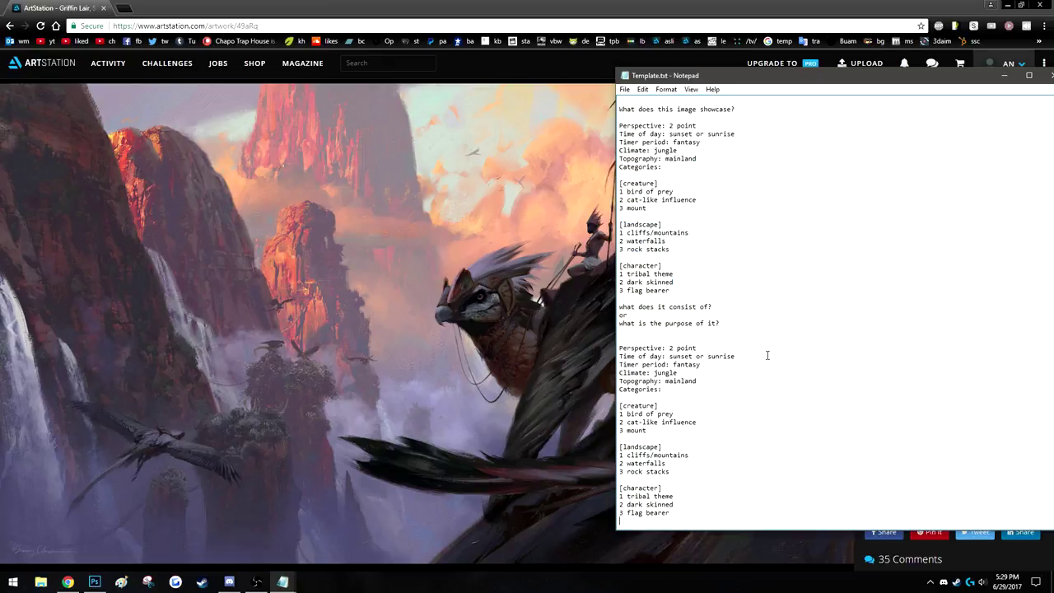
# In the pasted copy, clear the field values and the numbered points, keeping only the labels, category headings and numbers.
pyautogui.moveTo(697, 348); pyautogui.dragTo(666, 348)
pyautogui.press('BackSpace')
pyautogui.moveTo(735, 357); pyautogui.dragTo(670, 357)
pyautogui.press('BackSpace')
pyautogui.doubleClick(688, 364)
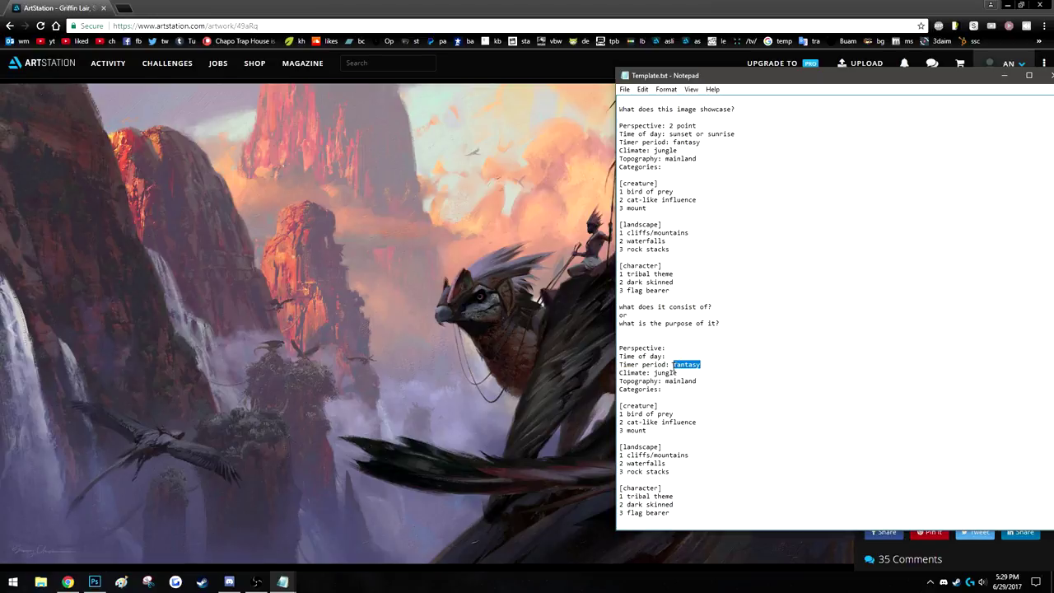
pyautogui.press('BackSpace')
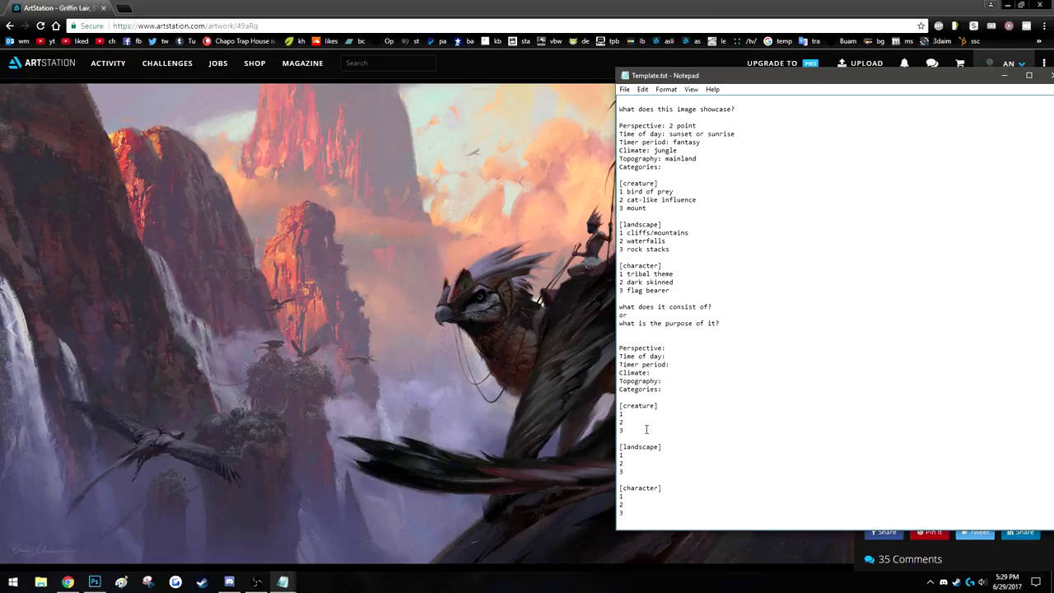
pyautogui.click(650, 410)
# Reposition the template so the griffin's rider is uncovered and highlight the blank copy's creature heading for comparison with the griffin.
pyautogui.moveTo(710, 76); pyautogui.dragTo(680, 66)
pyautogui.doubleClick(632, 399)
pyautogui.doubleClick(643, 436)
pyautogui.click(642, 438)
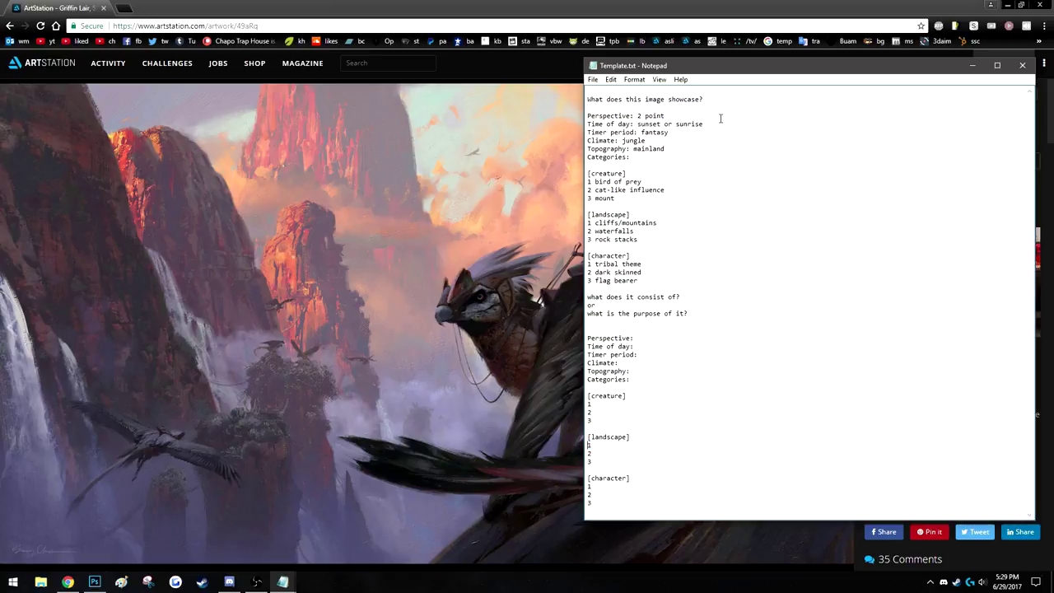
pyautogui.moveTo(714, 73); pyautogui.dragTo(801, 78)
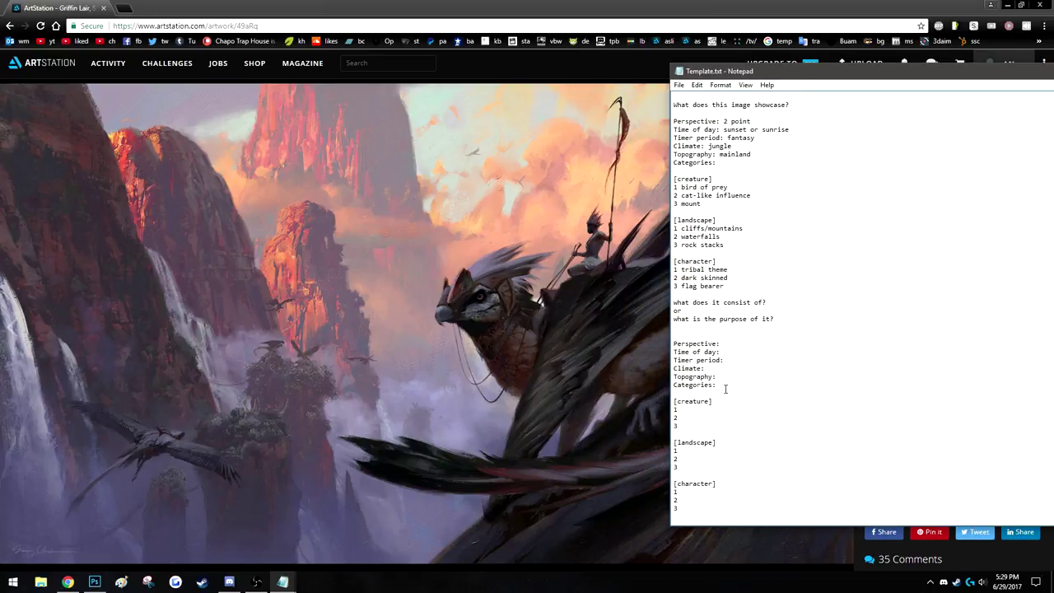
pyautogui.moveTo(722, 401); pyautogui.dragTo(657, 400)
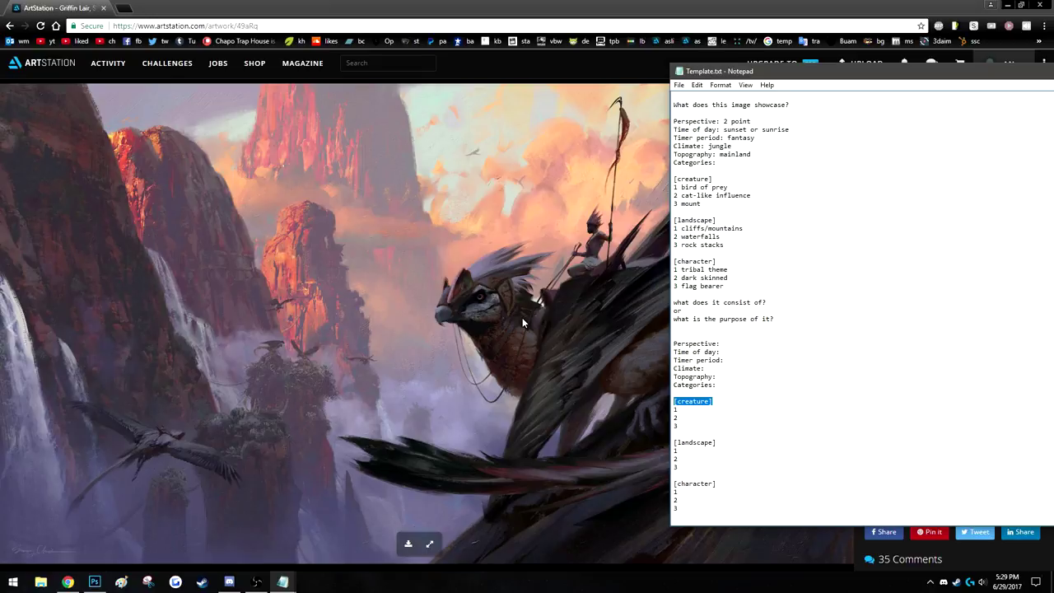
# Compare the blank copy's creature, landscape and character headings with the filled-in creature points and the artwork, highlighting each line being examined.
pyautogui.moveTo(769, 73); pyautogui.dragTo(757, 76)
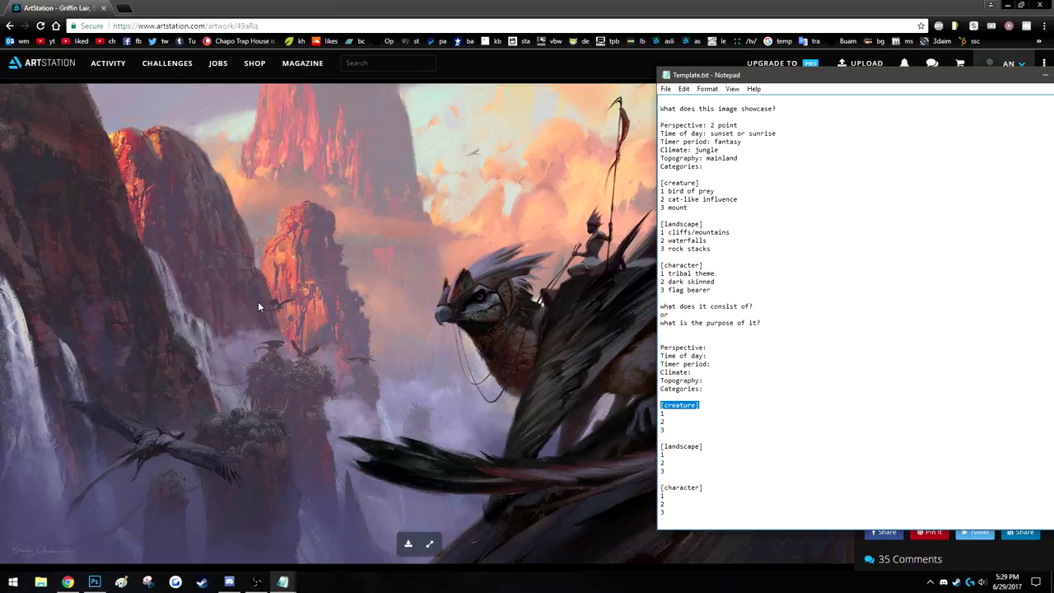
pyautogui.moveTo(700, 405); pyautogui.dragTo(659, 404)
pyautogui.moveTo(719, 448); pyautogui.dragTo(660, 449)
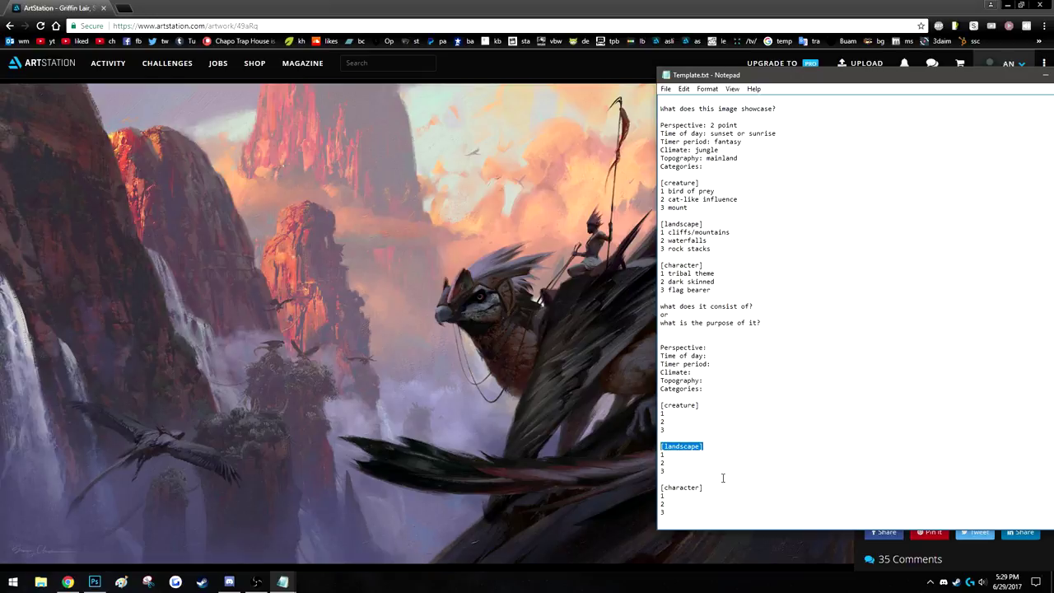
pyautogui.moveTo(718, 488); pyautogui.dragTo(659, 488)
pyautogui.click(690, 416)
pyautogui.moveTo(715, 191); pyautogui.dragTo(668, 191)
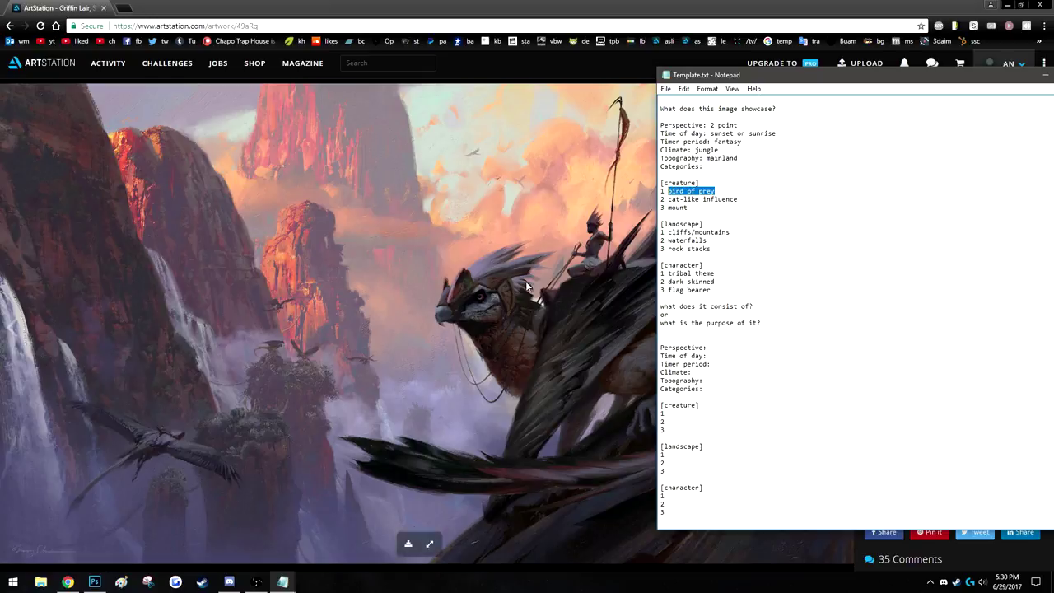
pyautogui.moveTo(699, 405); pyautogui.dragTo(660, 405)
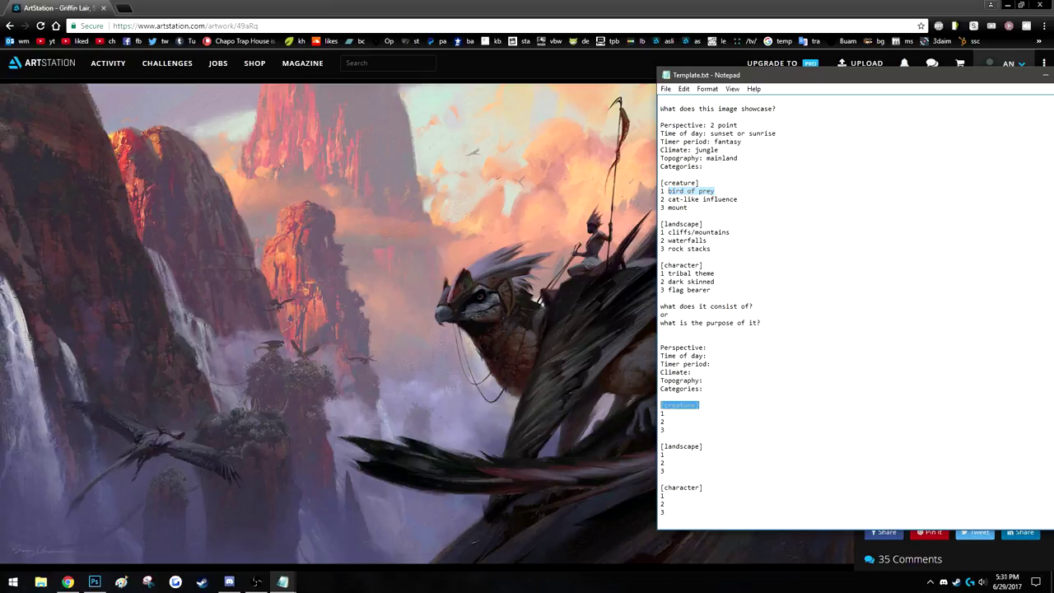
pyautogui.moveTo(716, 450); pyautogui.dragTo(637, 444)
pyautogui.click(687, 411)
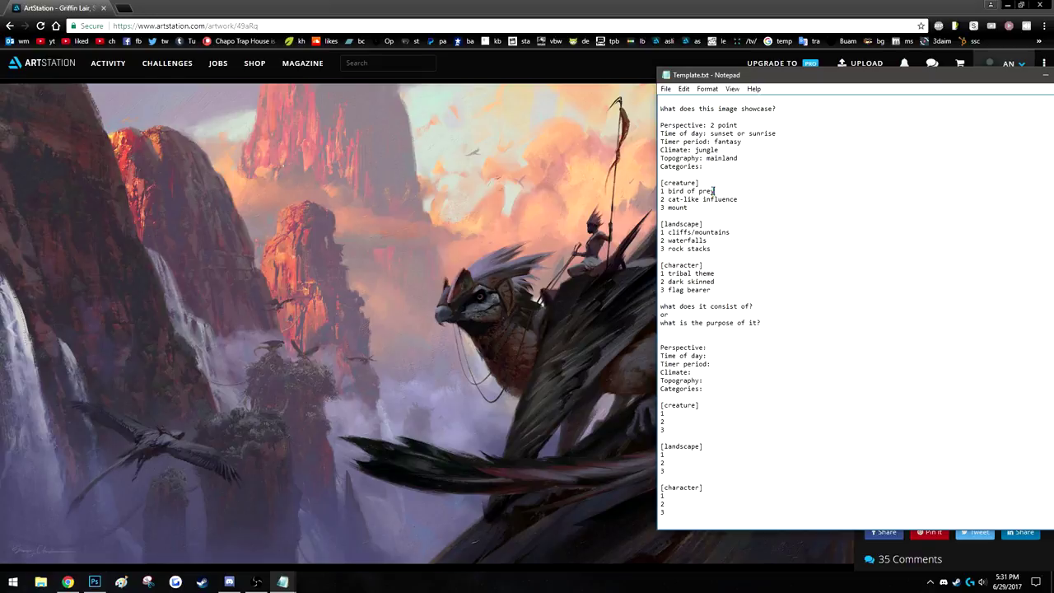
pyautogui.moveTo(688, 207); pyautogui.dragTo(652, 208)
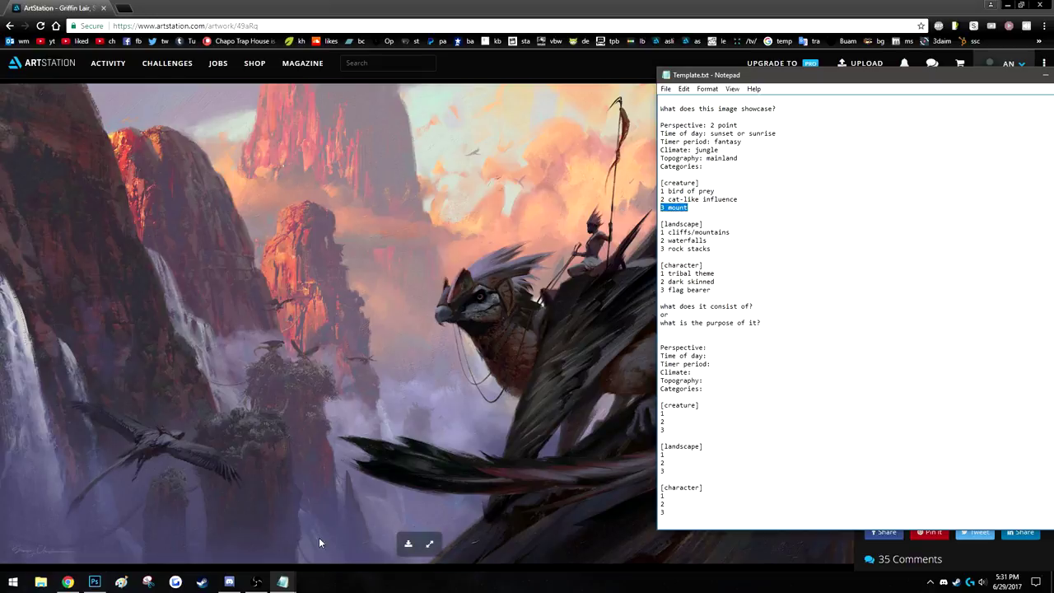
# Bring up the Art Categories notes beside the template and examine the Section 1 heading for image fundamentals.
pyautogui.click(287, 577)
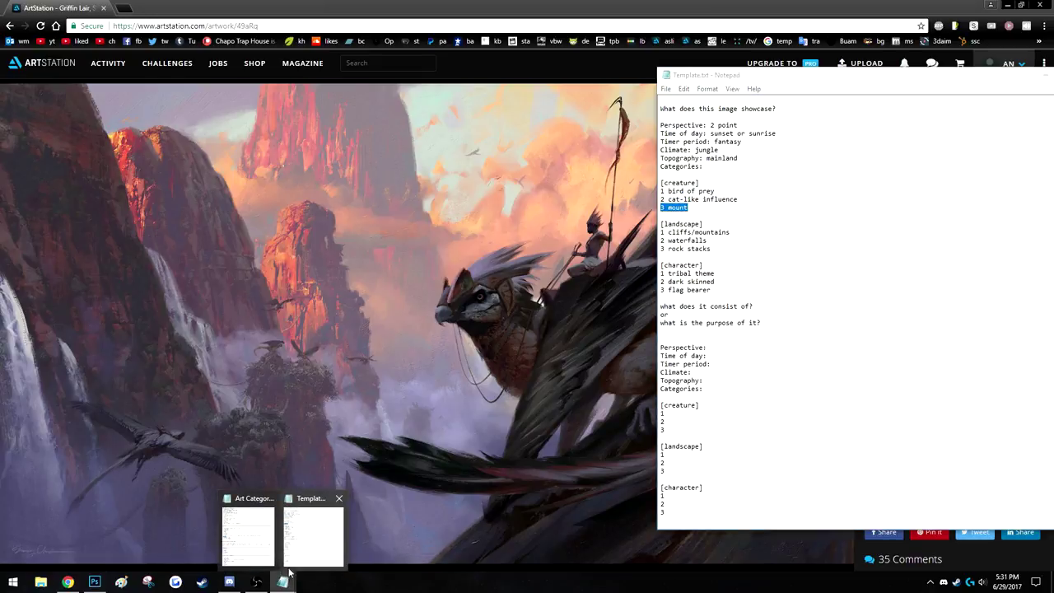
pyautogui.click(246, 535)
pyautogui.moveTo(164, 88); pyautogui.dragTo(249, 48)
pyautogui.click(494, 85)
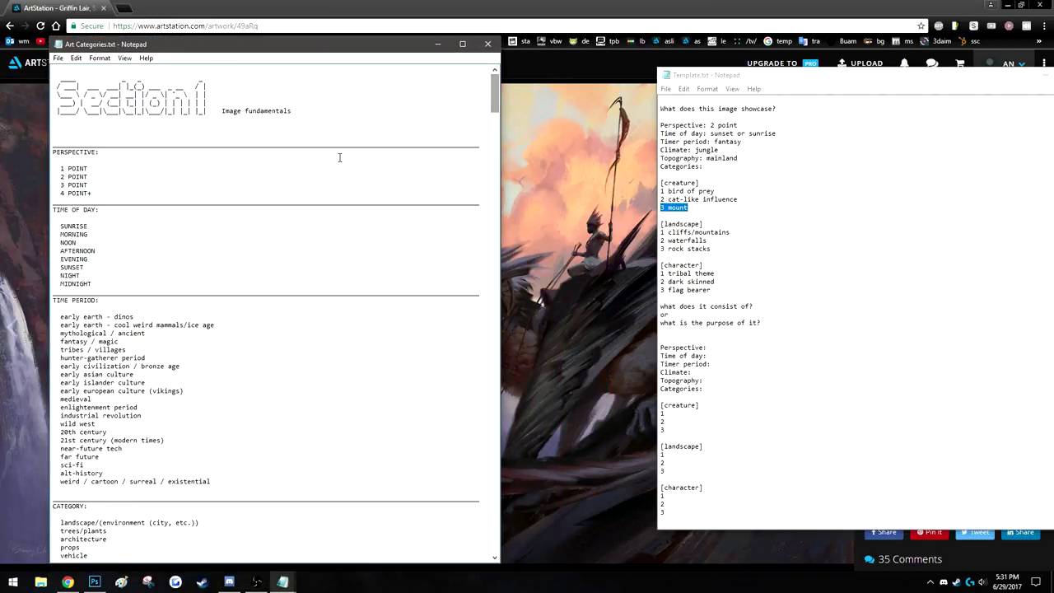
pyautogui.moveTo(207, 121); pyautogui.dragTo(53, 74)
pyautogui.click(228, 106)
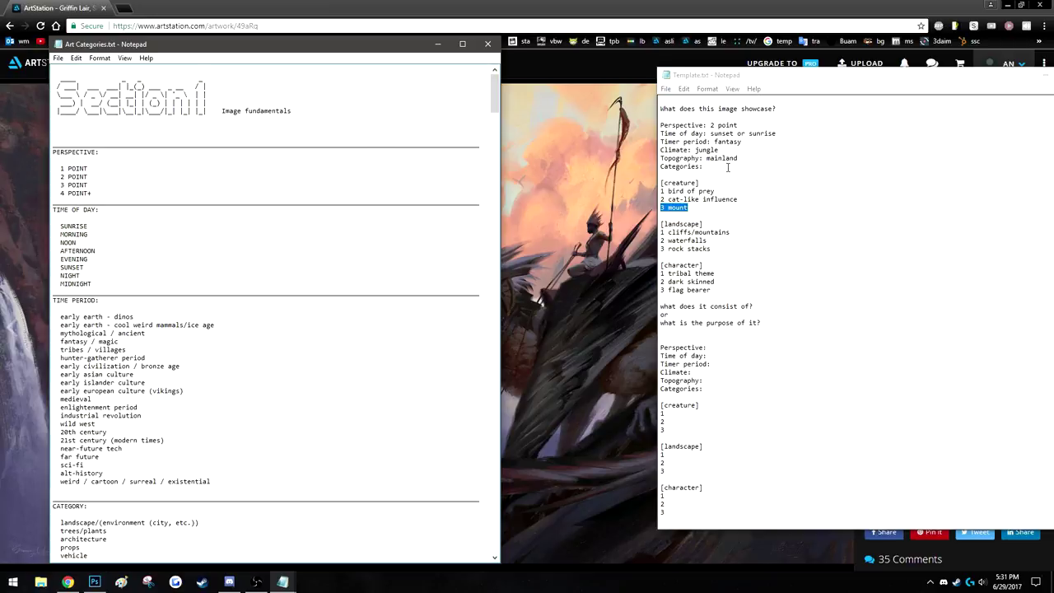
# In the blank copy, set Perspective to 2 point and Time of day to night time, and put the Art Categories notes away.
pyautogui.moveTo(727, 174); pyautogui.dragTo(650, 115)
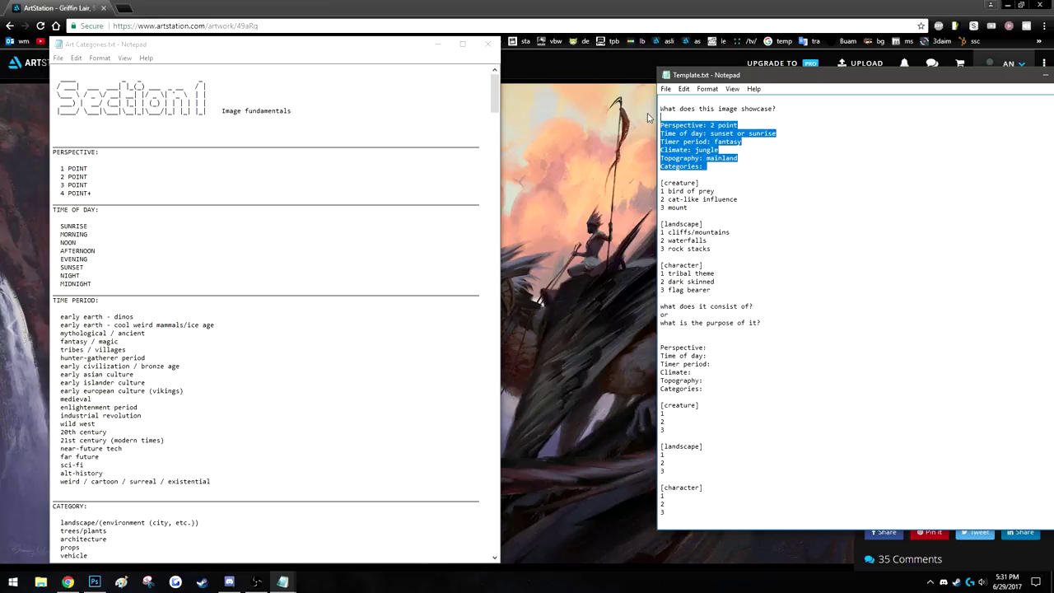
pyautogui.click(723, 350)
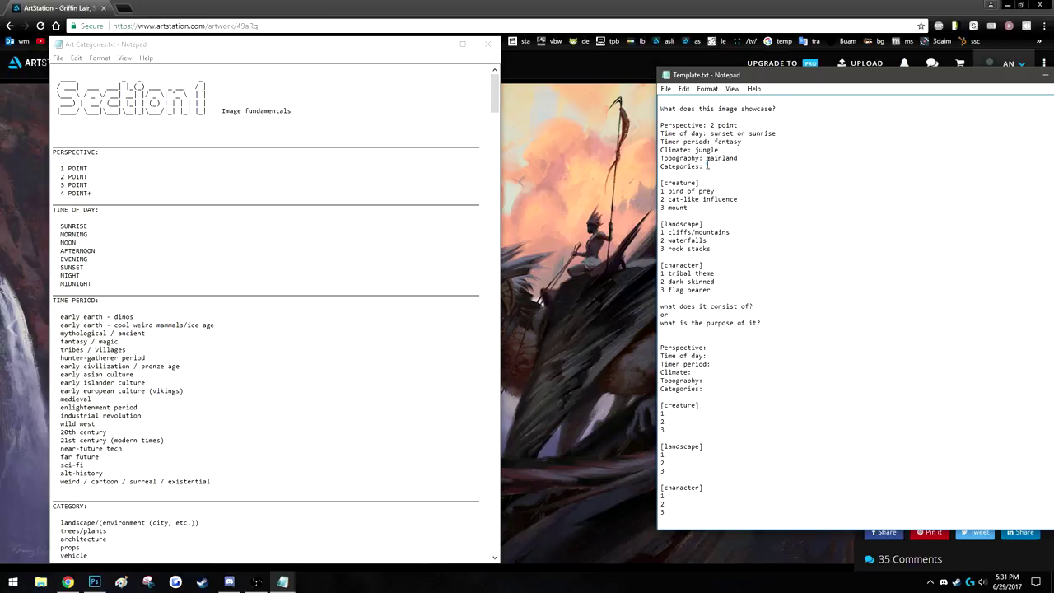
pyautogui.moveTo(707, 166); pyautogui.dragTo(652, 109)
pyautogui.click(727, 176)
pyautogui.click(711, 349)
pyautogui.write('2 point Time of day: ')
pyautogui.write('night time')
pyautogui.click(439, 44)
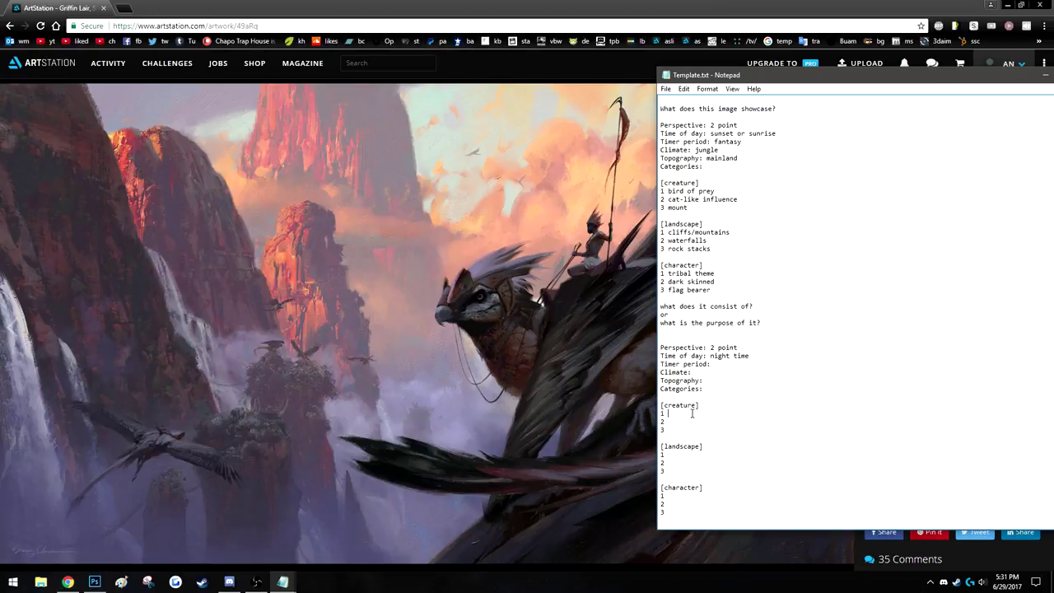
# Enter monitor lizard as the copy's first creature point and check it against the whole artwork.
pyautogui.moveTo(755, 79); pyautogui.dragTo(698, 88)
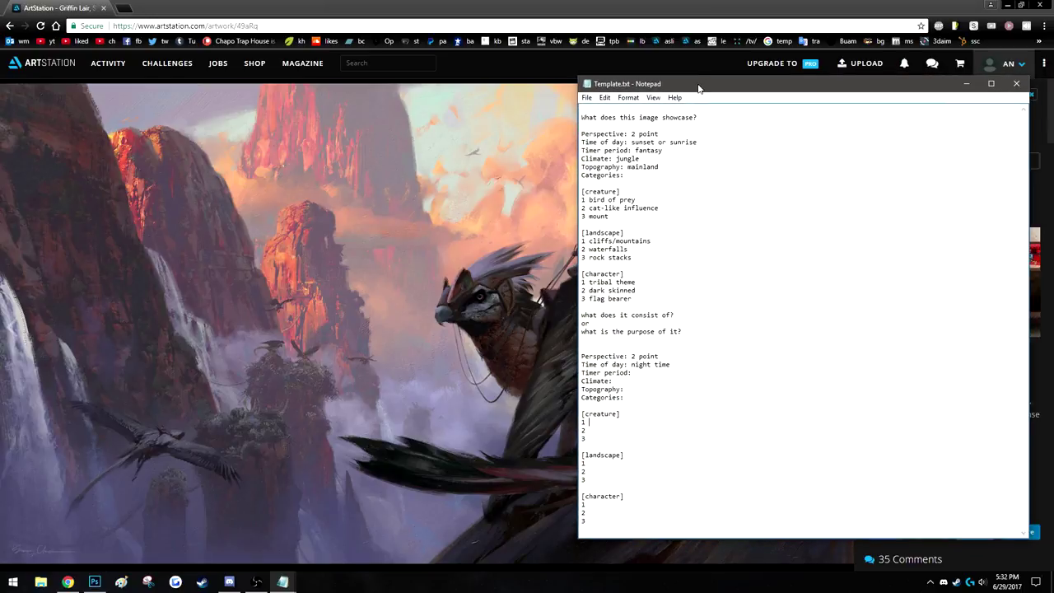
pyautogui.write('monitor lizard')
pyautogui.click(500, 5)
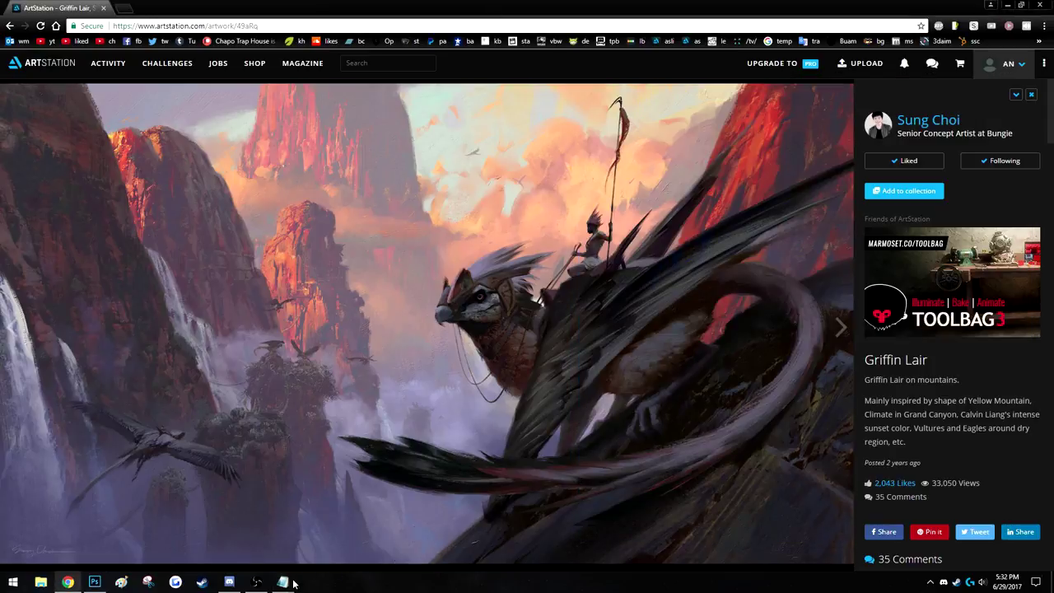
pyautogui.moveTo(282, 581)
pyautogui.click(332, 552)
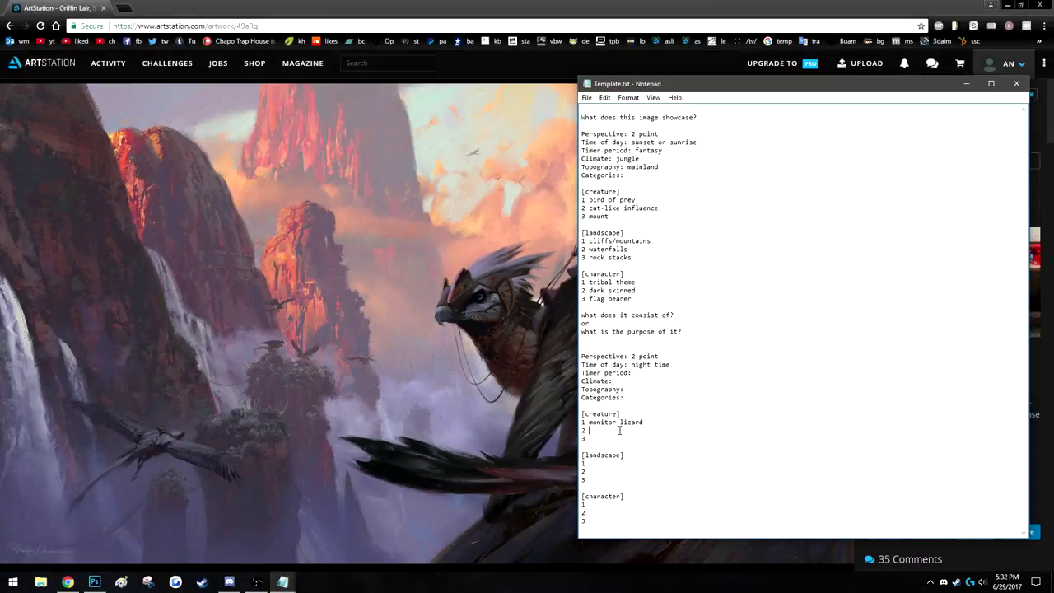
# Using the cat-like influence entry as reference, enter armadillo as the copy's second creature point.
pyautogui.moveTo(673, 208); pyautogui.dragTo(585, 209)
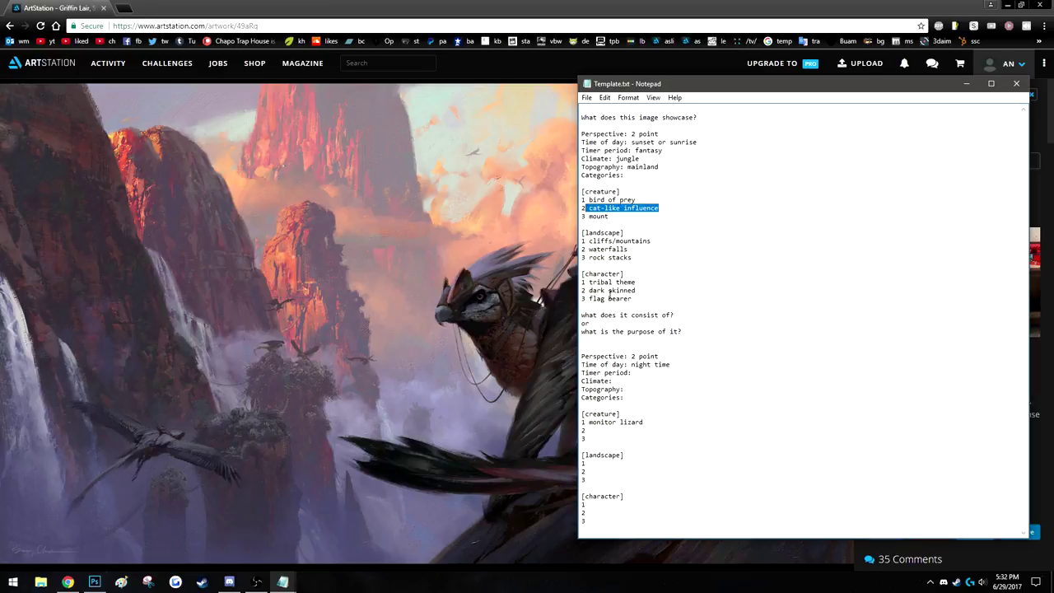
pyautogui.click(610, 429)
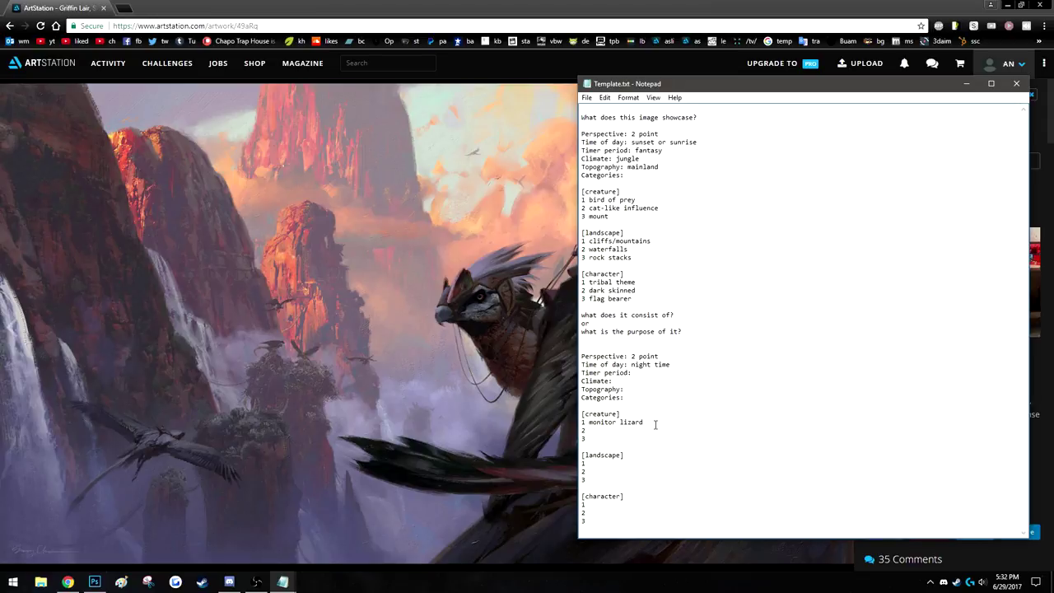
pyautogui.moveTo(656, 423); pyautogui.dragTo(586, 426)
pyautogui.click(600, 429)
pyautogui.moveTo(587, 422); pyautogui.dragTo(663, 422)
pyautogui.click(606, 433)
pyautogui.write('illa')
# Using the mount entry as reference, enter guard animal as the copy's third creature point and review all three points.
pyautogui.moveTo(610, 216); pyautogui.dragTo(587, 216)
pyautogui.click(619, 438)
pyautogui.write('guard animal')
pyautogui.hotkey('shift', 'Up')
pyautogui.hotkey('shift', 'Up')
pyautogui.hotkey('shift', 'Home')
pyautogui.click(666, 452)
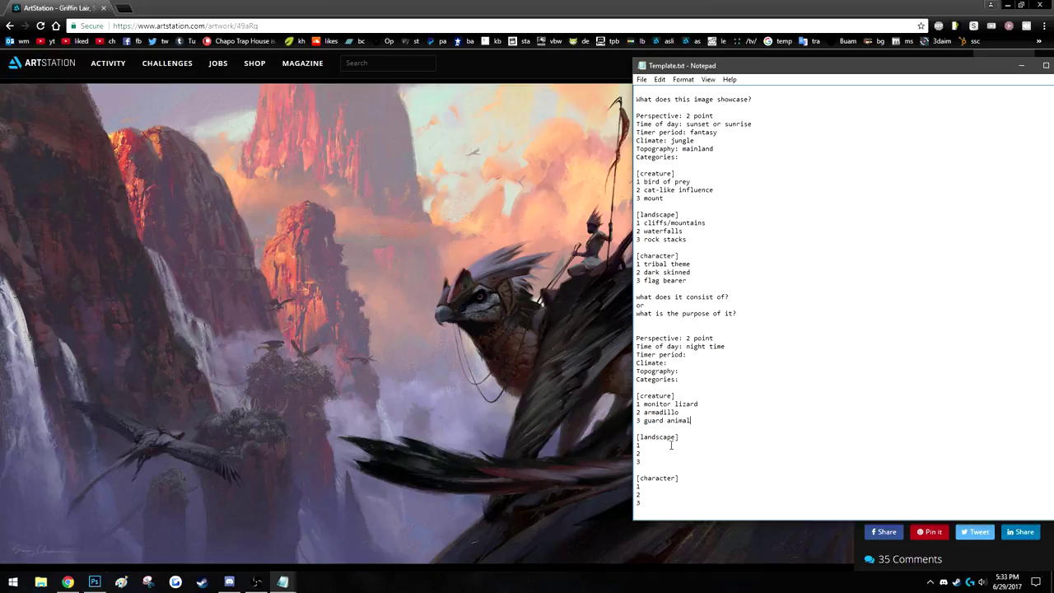
# Using the cliffs/mountains entry as reference, enter valley as the copy's first landscape point.
pyautogui.click(665, 445)
pyautogui.moveTo(705, 223); pyautogui.dragTo(636, 223)
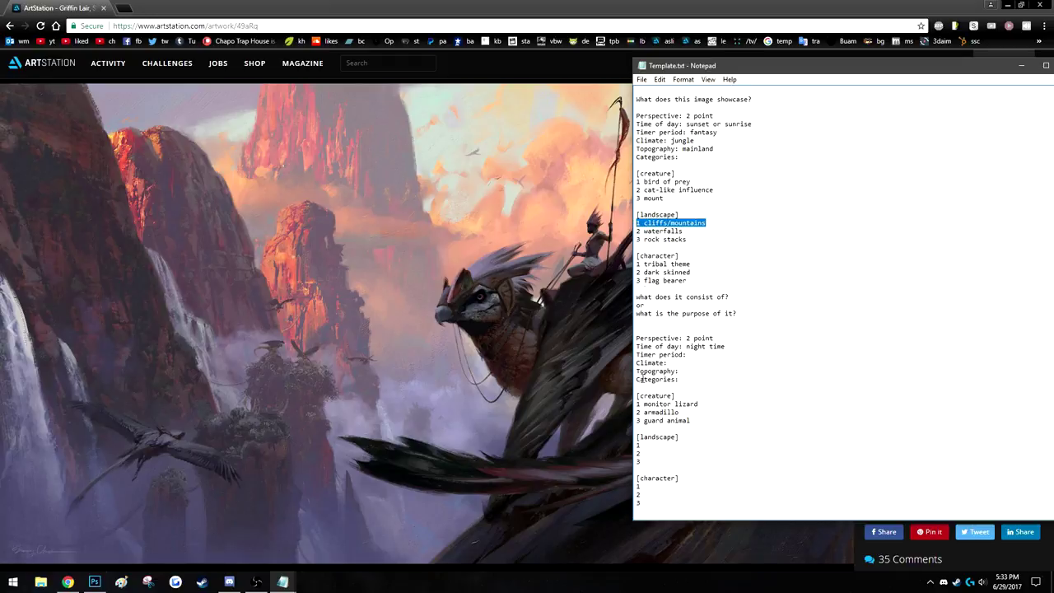
pyautogui.click(682, 449)
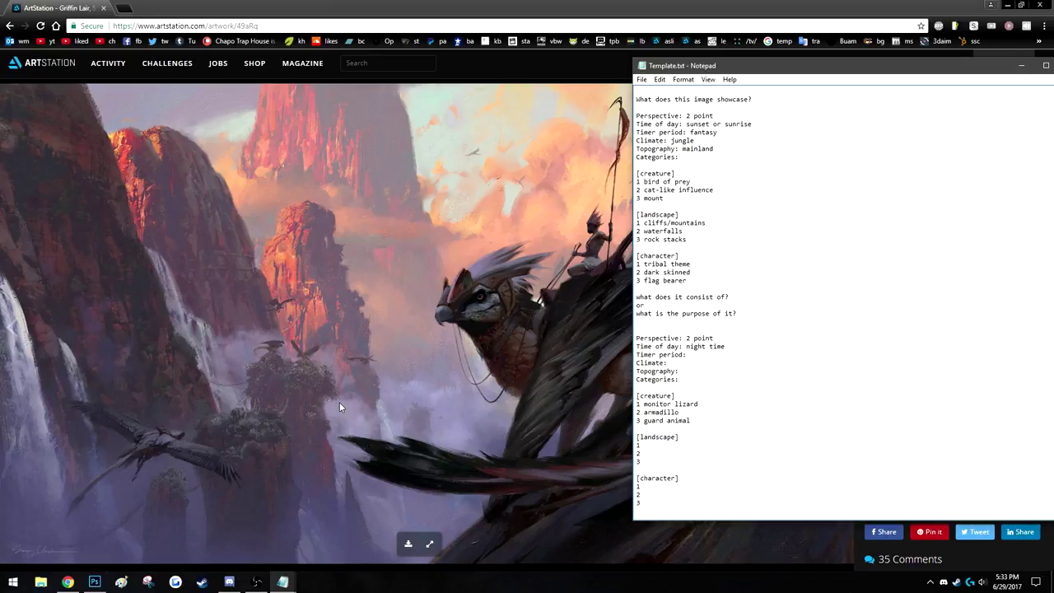
pyautogui.moveTo(700, 421); pyautogui.dragTo(636, 404)
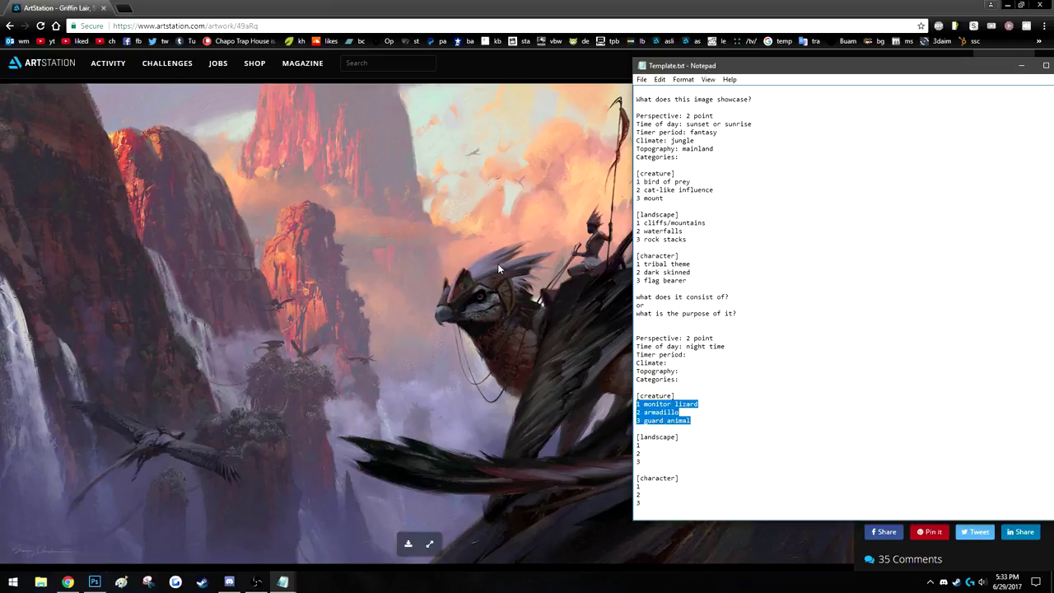
pyautogui.click(681, 467)
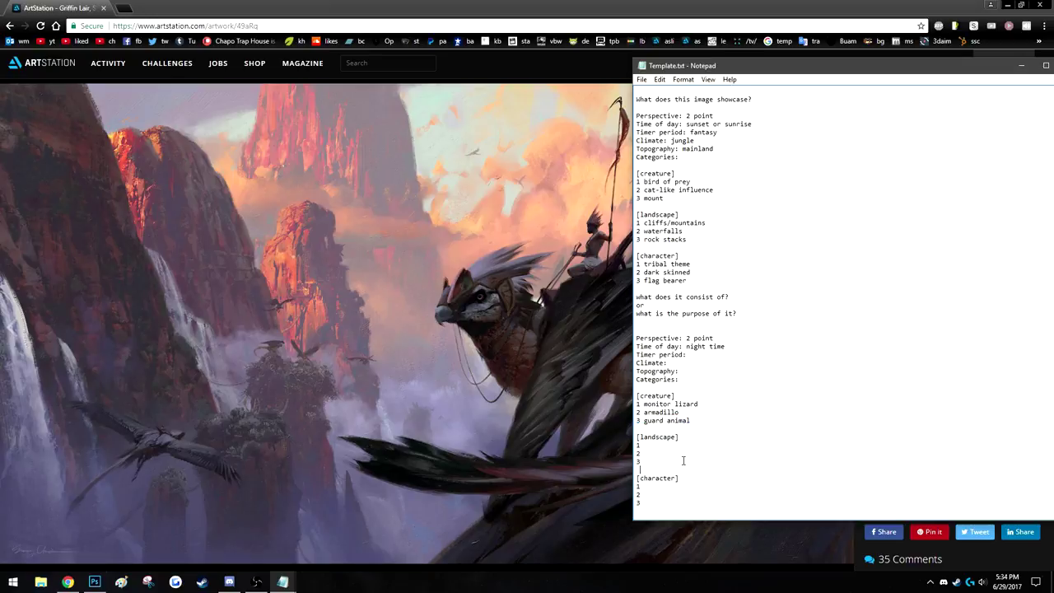
pyautogui.click(679, 447)
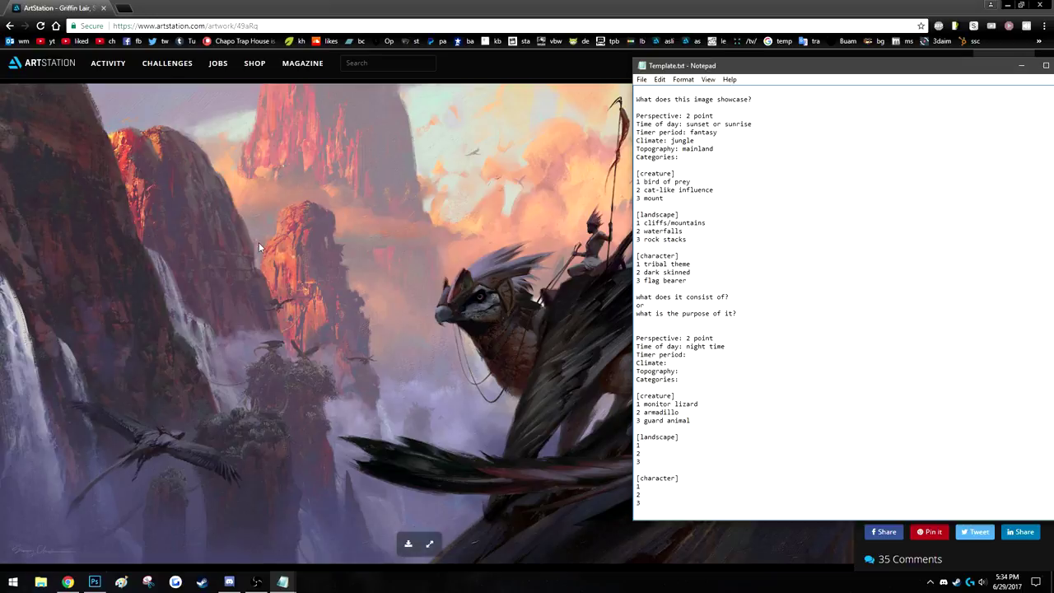
pyautogui.write('alley')
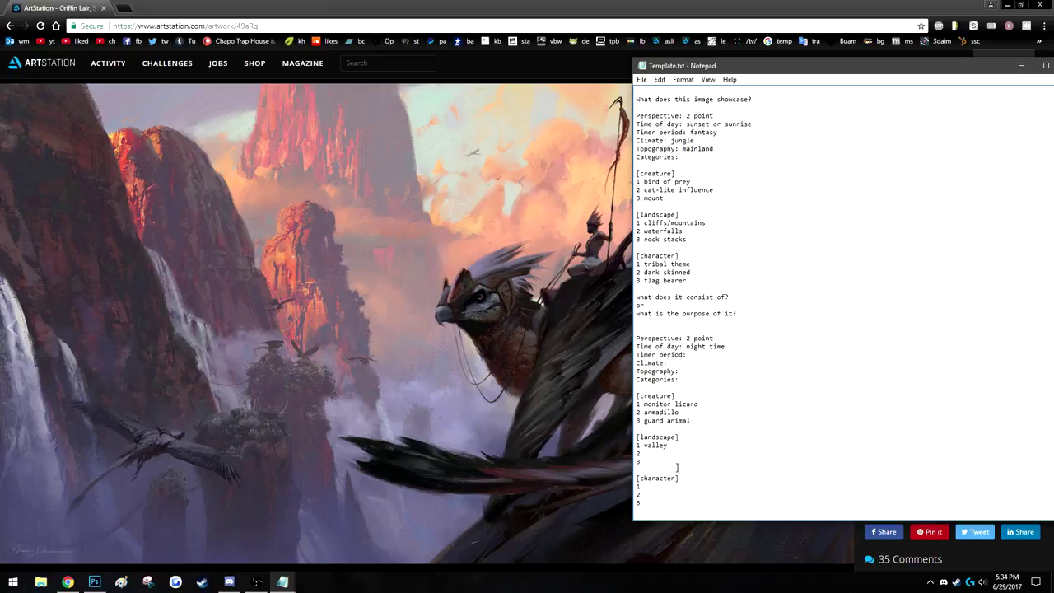
# View the whole artwork, then enter hoodoos as the copy's second landscape point in place of the waterfalls idea.
pyautogui.click(392, 360)
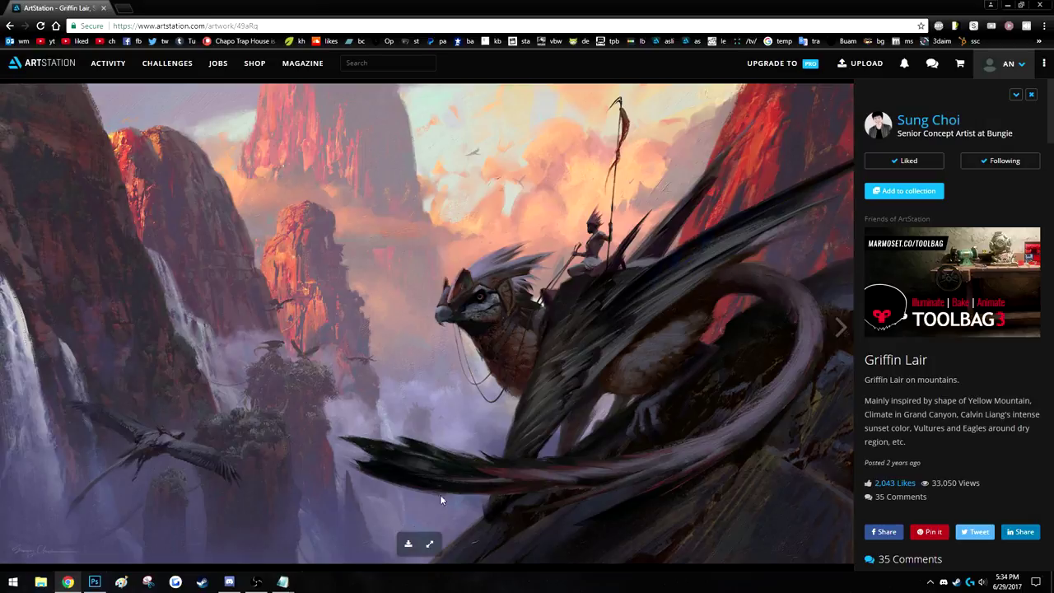
pyautogui.moveTo(283, 582)
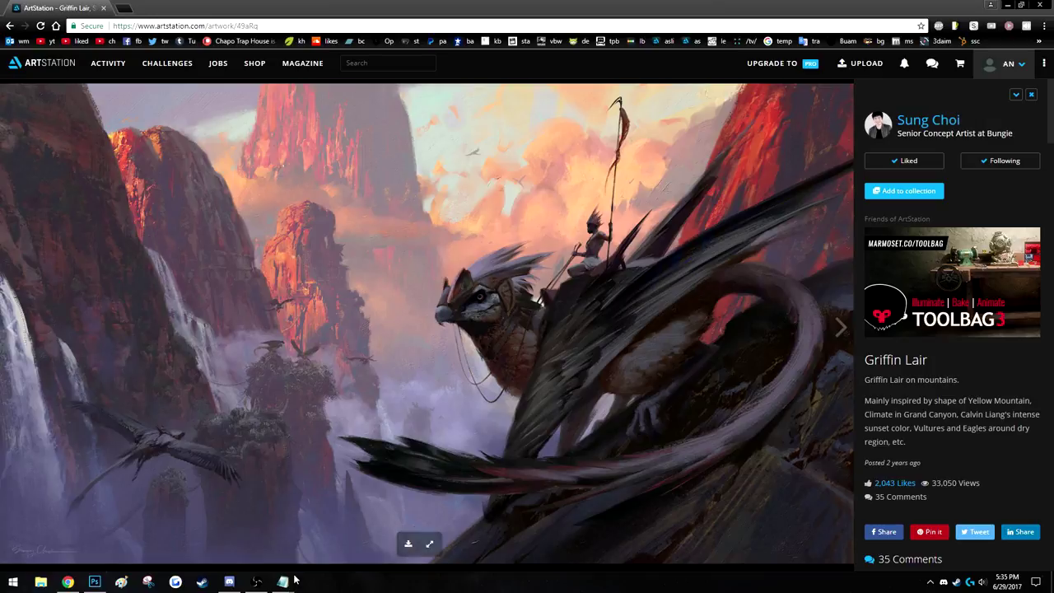
pyautogui.click(325, 536)
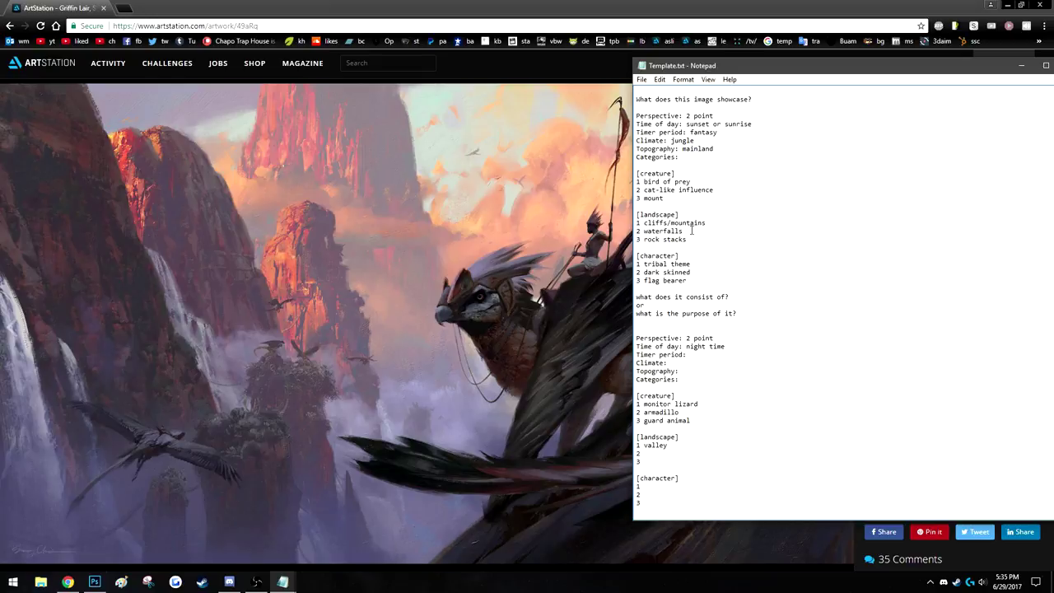
pyautogui.moveTo(685, 232); pyautogui.dragTo(620, 234)
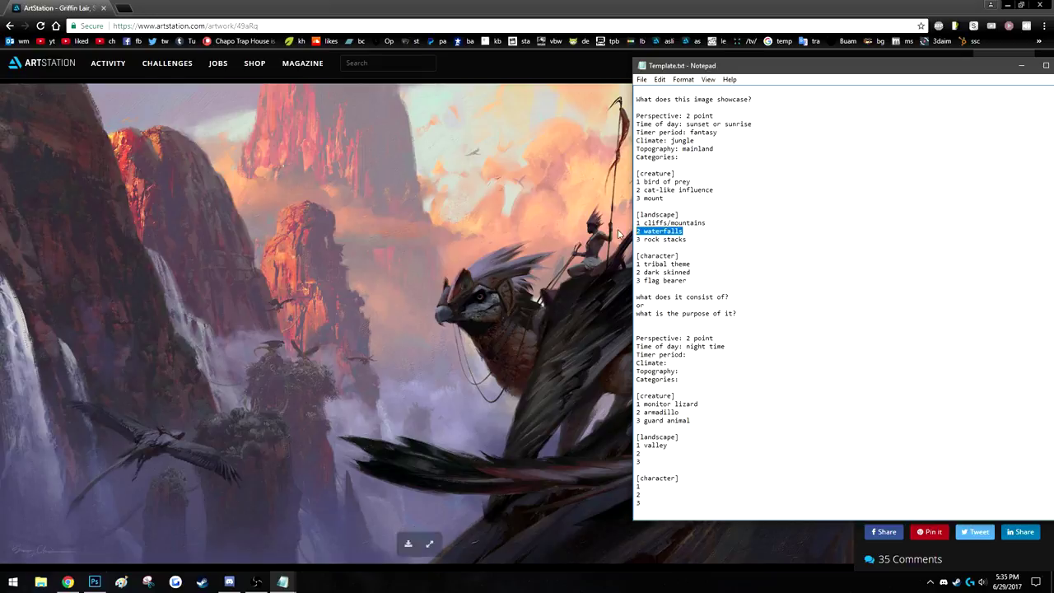
pyautogui.click(677, 454)
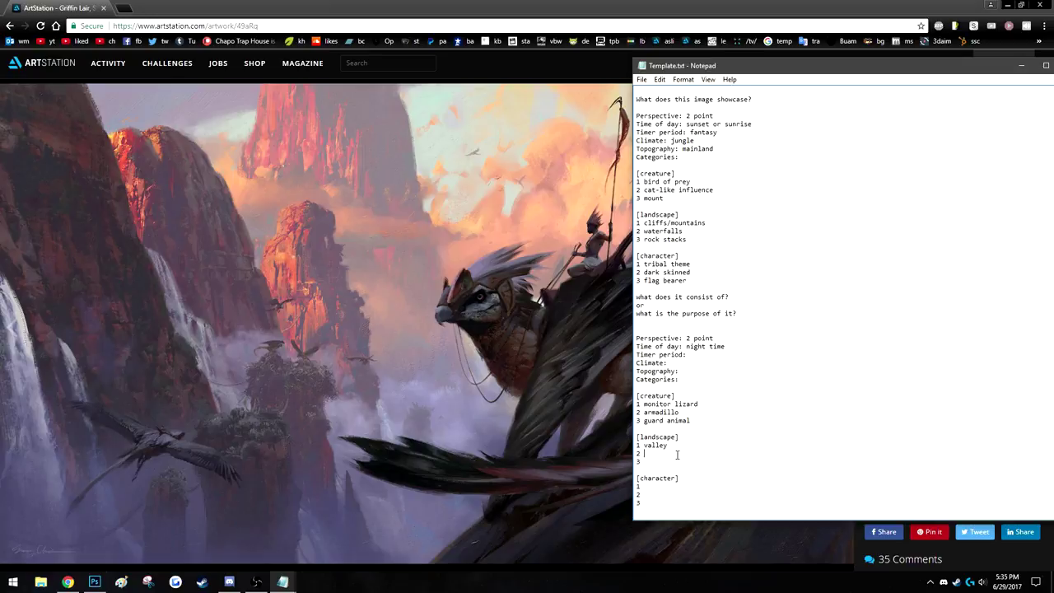
pyautogui.write('hoodoos')
# Search Google Images for hoodoos in a new browser tab.
pyautogui.click(124, 8)
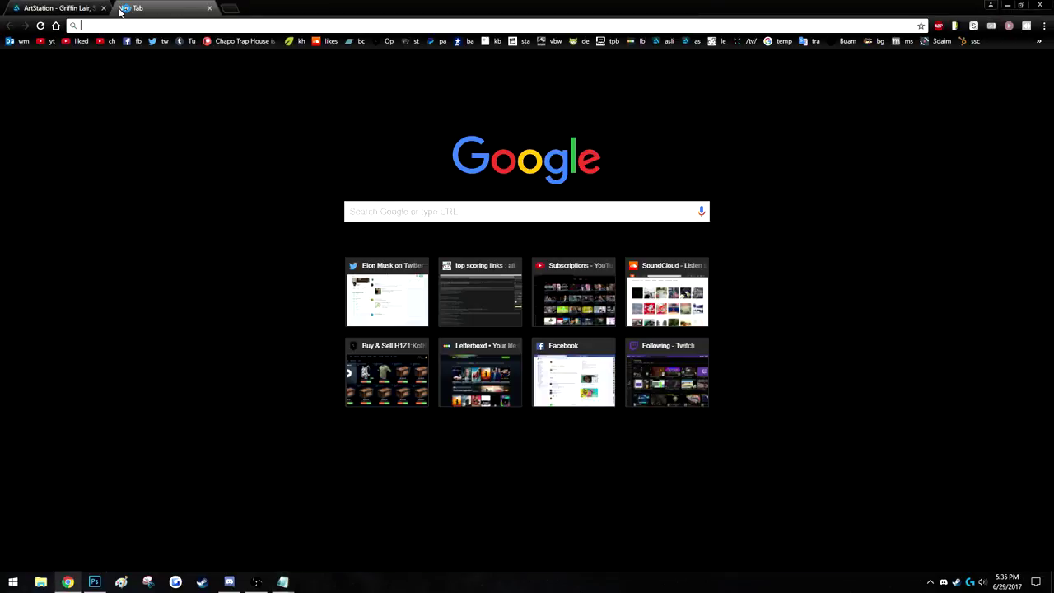
pyautogui.write('hoodoos')
pyautogui.press('Return')
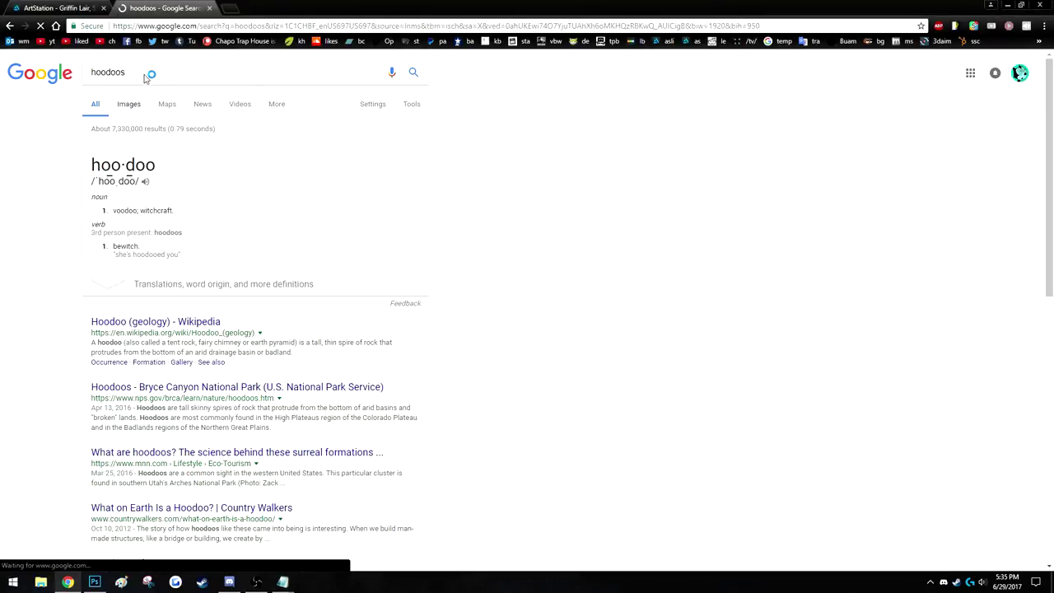
pyautogui.click(147, 105)
# Examine enlarged hoodoo photos, including the toadstool hoodoo and the Arches National Park formations, and close the preview.
pyautogui.click(305, 304)
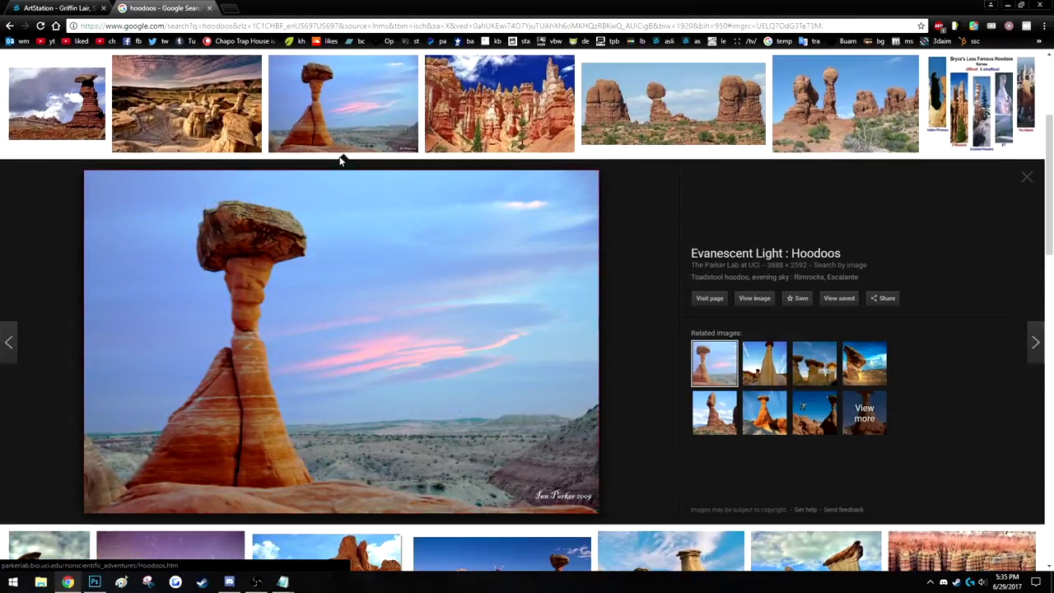
pyautogui.scroll(3, 412, 288)
pyautogui.click(663, 284)
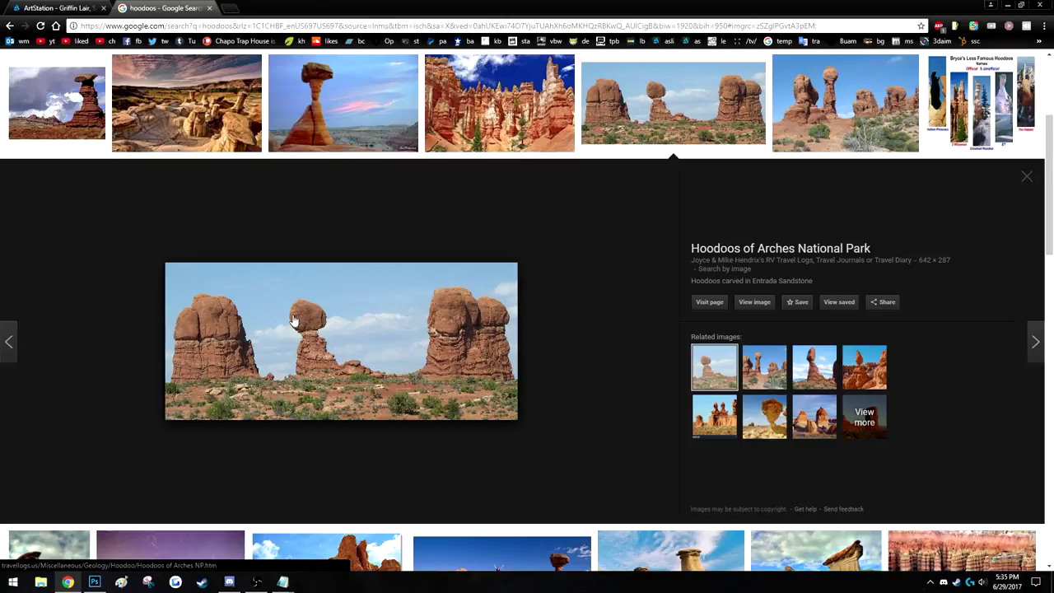
pyautogui.click(868, 130)
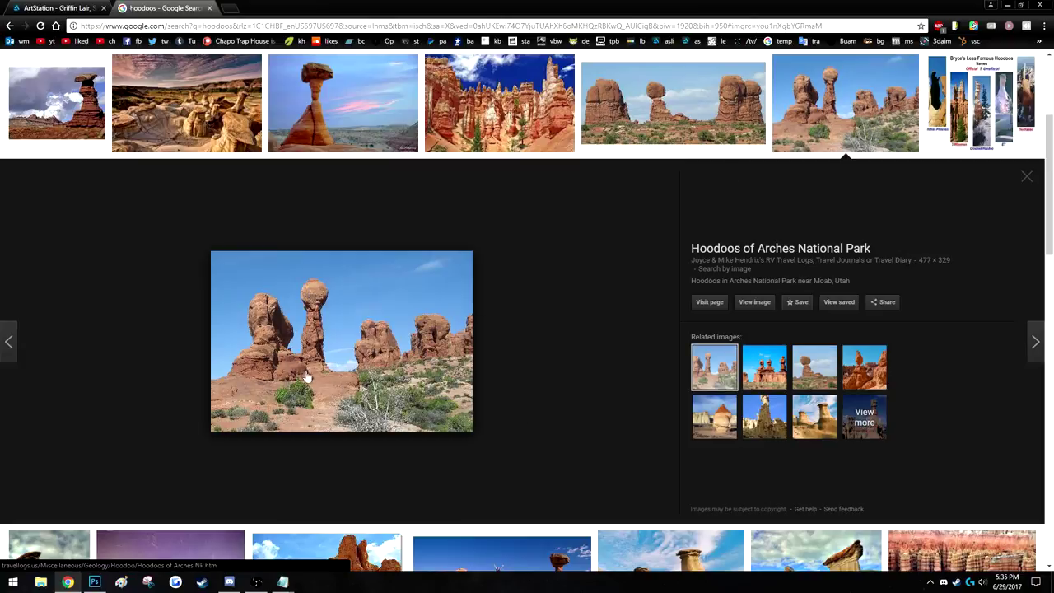
pyautogui.press('Escape')
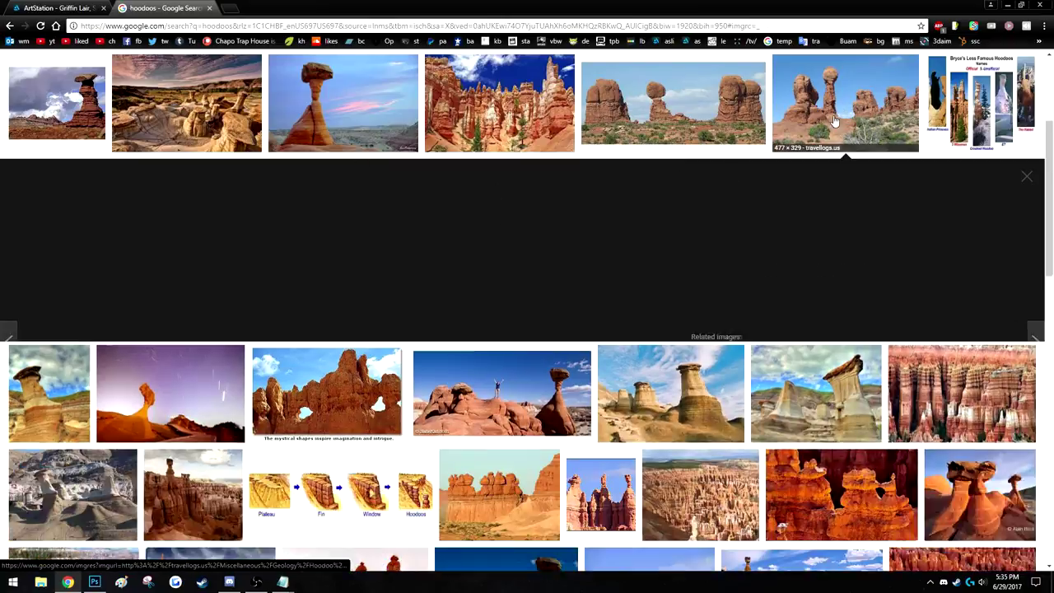
# Open the Art Categories file beside the template notes and examine its landforms, including the exhumed river channel entry, for a third landscape idea.
pyautogui.moveTo(282, 581)
pyautogui.click(317, 549)
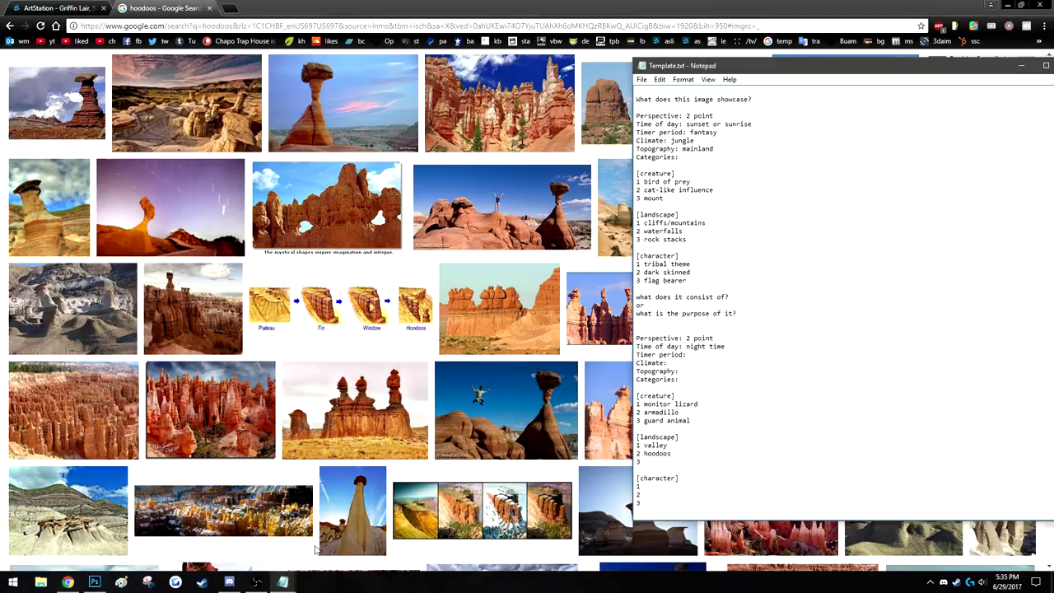
pyautogui.moveTo(666, 445); pyautogui.dragTo(635, 446)
pyautogui.moveTo(282, 581)
pyautogui.click(250, 535)
pyautogui.scroll(-20, 165, 234)
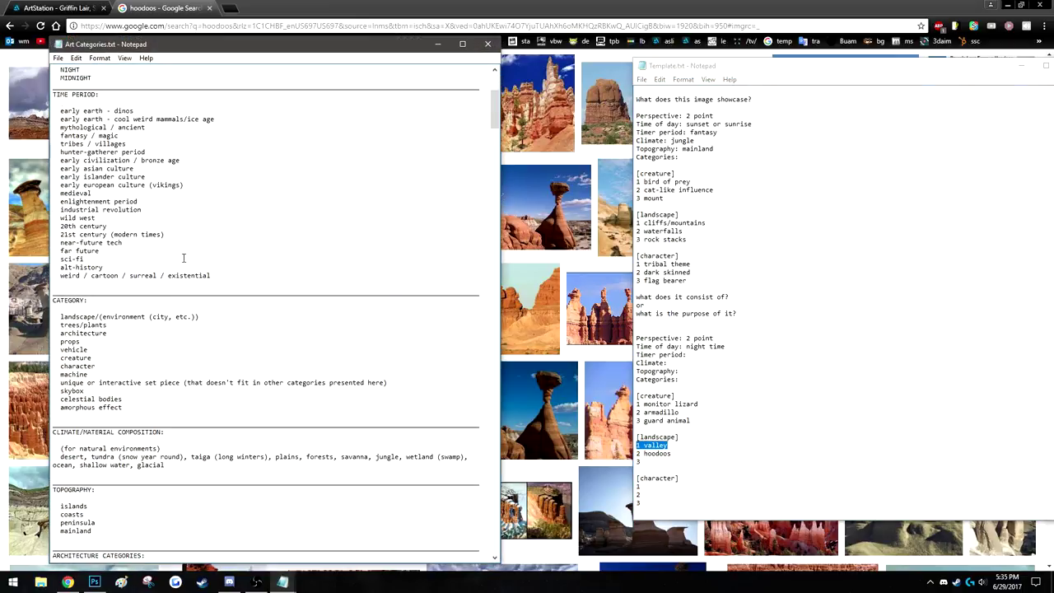
pyautogui.moveTo(497, 156); pyautogui.dragTo(494, 186)
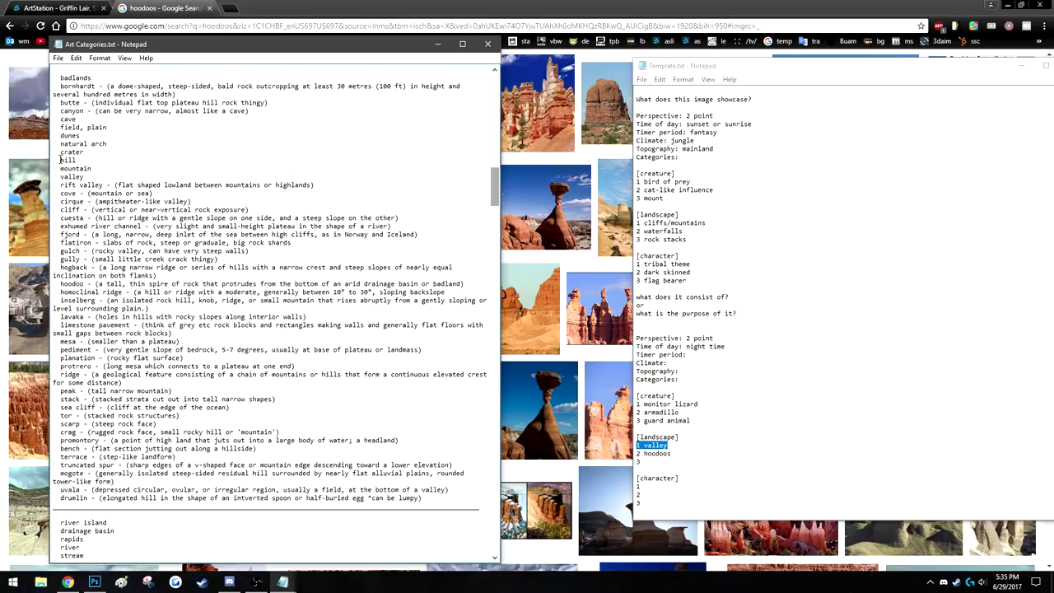
pyautogui.doubleClick(61, 217)
pyautogui.click(65, 224)
pyautogui.moveTo(59, 225); pyautogui.dragTo(147, 227)
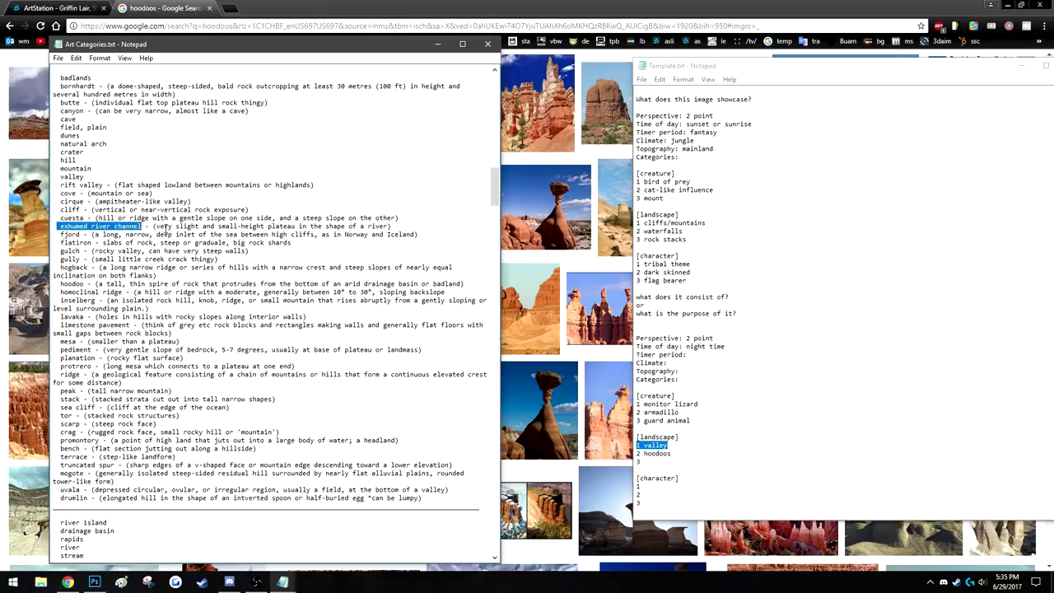
pyautogui.click(147, 228)
# Read through the water and karst landforms in the Art Categories list, then return to the basic landforms.
pyautogui.scroll(-6, 138, 235)
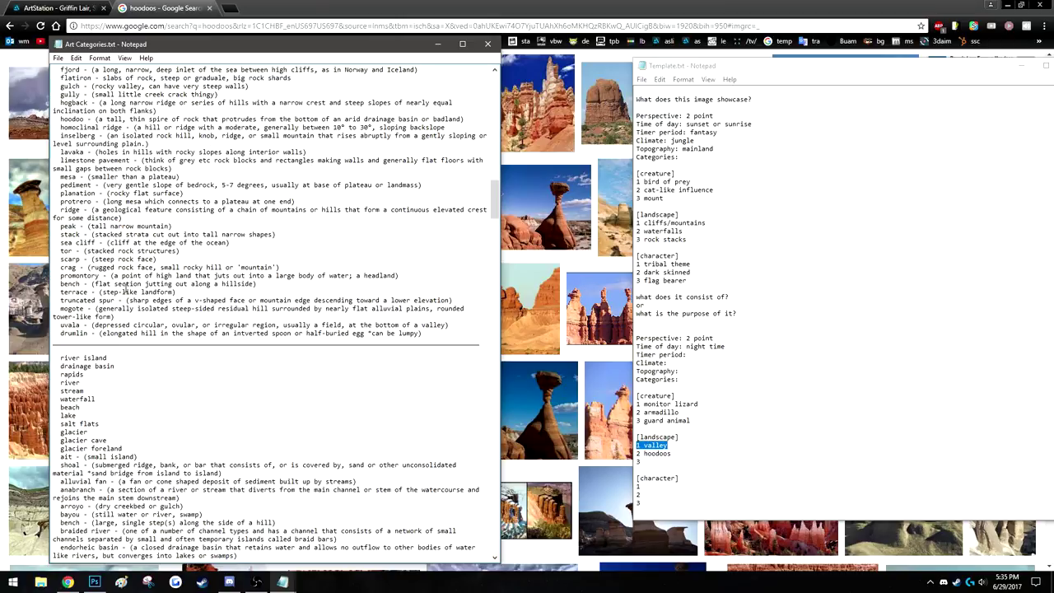
pyautogui.scroll(-6, 148, 247)
pyautogui.scroll(-6, 165, 297)
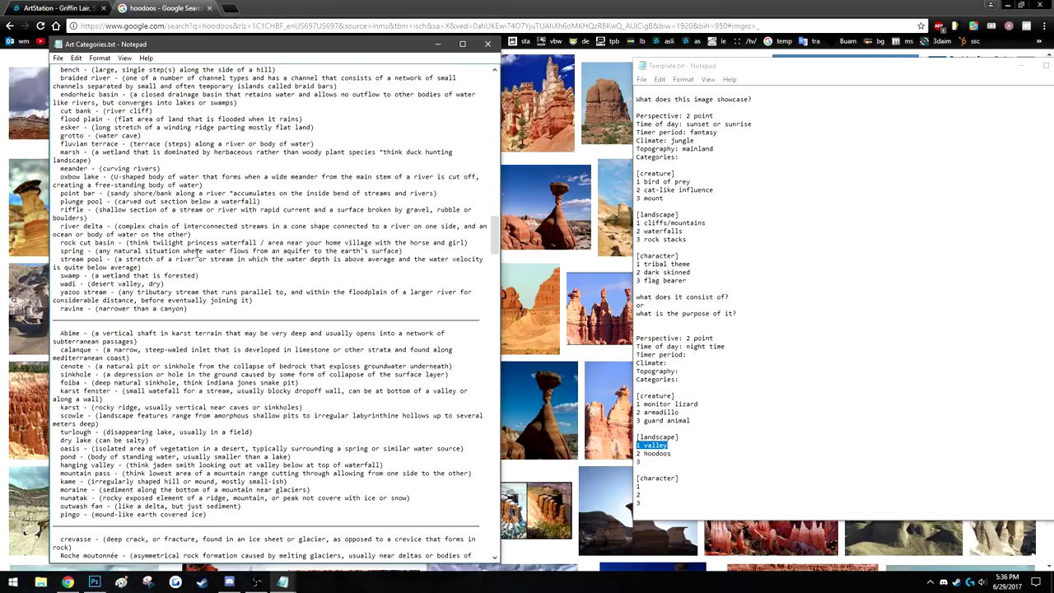
pyautogui.scroll(20, 196, 272)
pyautogui.scroll(-8, 198, 272)
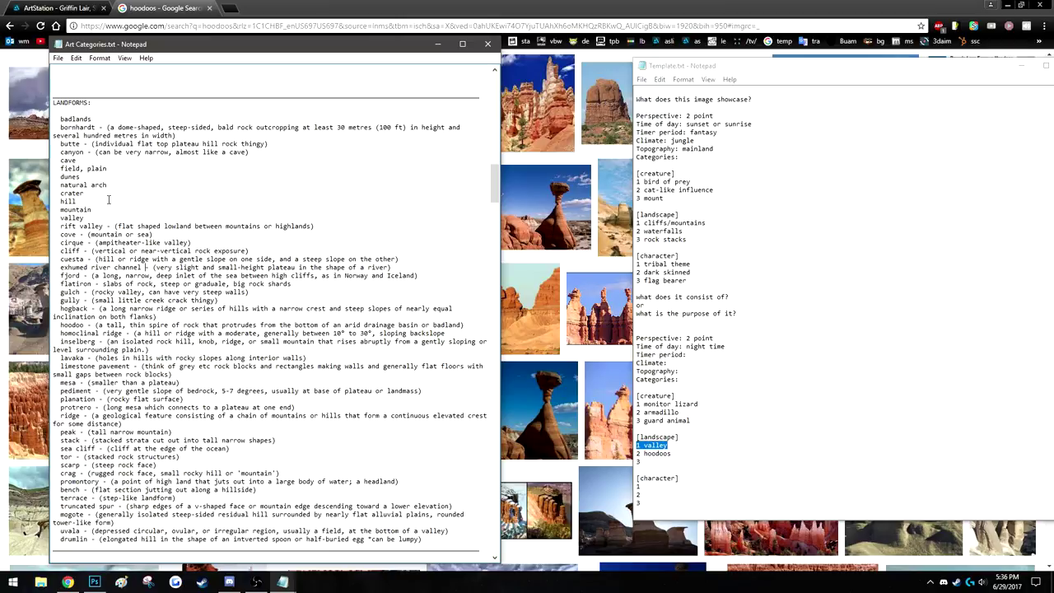
pyautogui.moveTo(59, 159); pyautogui.dragTo(80, 176)
pyautogui.scroll(-5, 60, 201)
pyautogui.moveTo(60, 234); pyautogui.dragTo(99, 260)
pyautogui.click(411, 219)
# Close the hoodoos image search tab and view the whole Griffin Lair artwork for a third landscape idea.
pyautogui.click(218, 8)
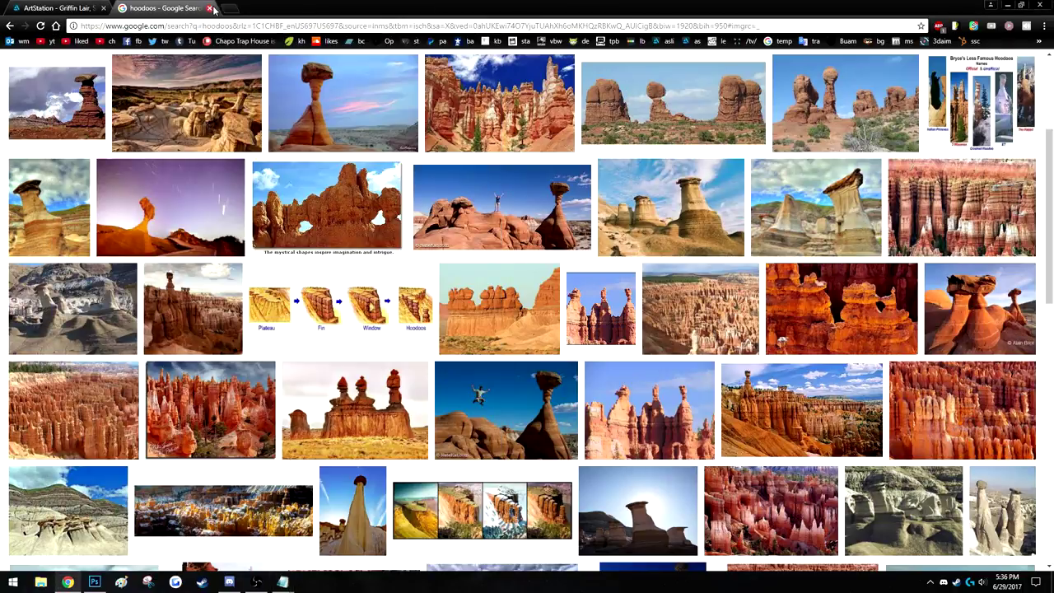
pyautogui.click(210, 8)
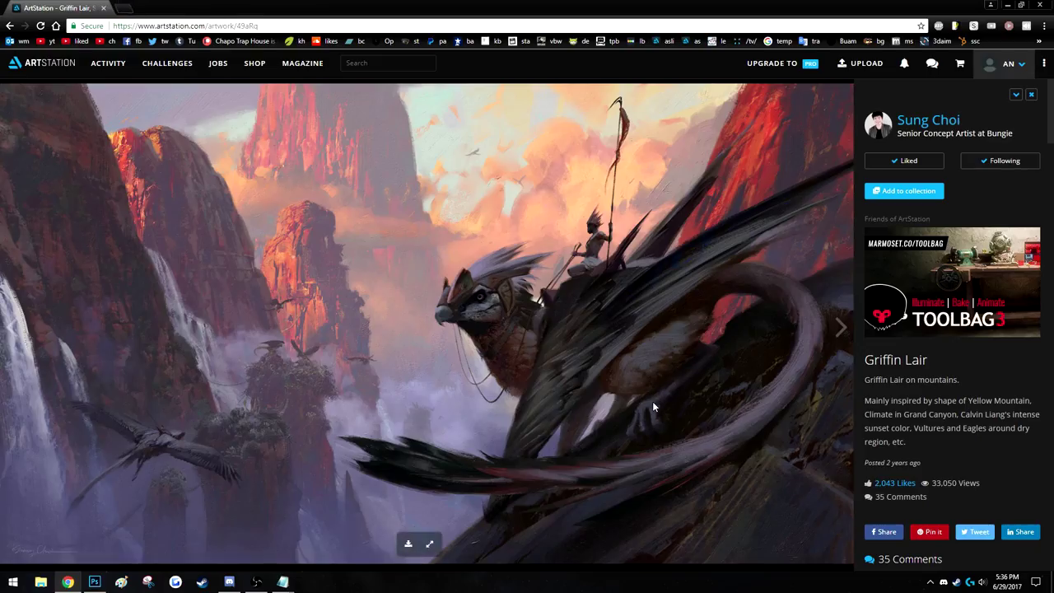
pyautogui.moveTo(282, 581)
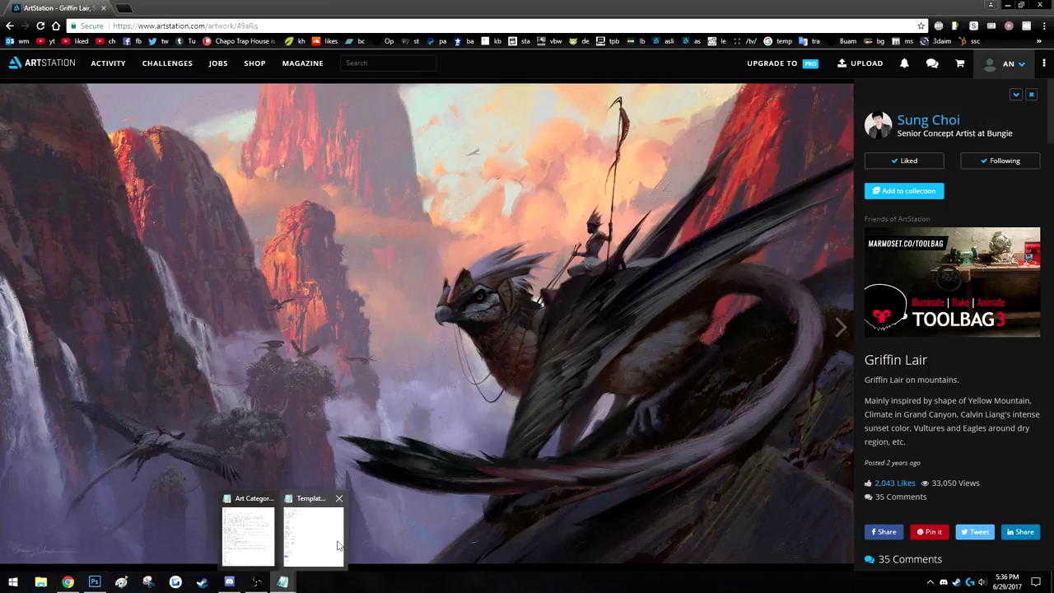
pyautogui.click(337, 539)
pyautogui.click(682, 454)
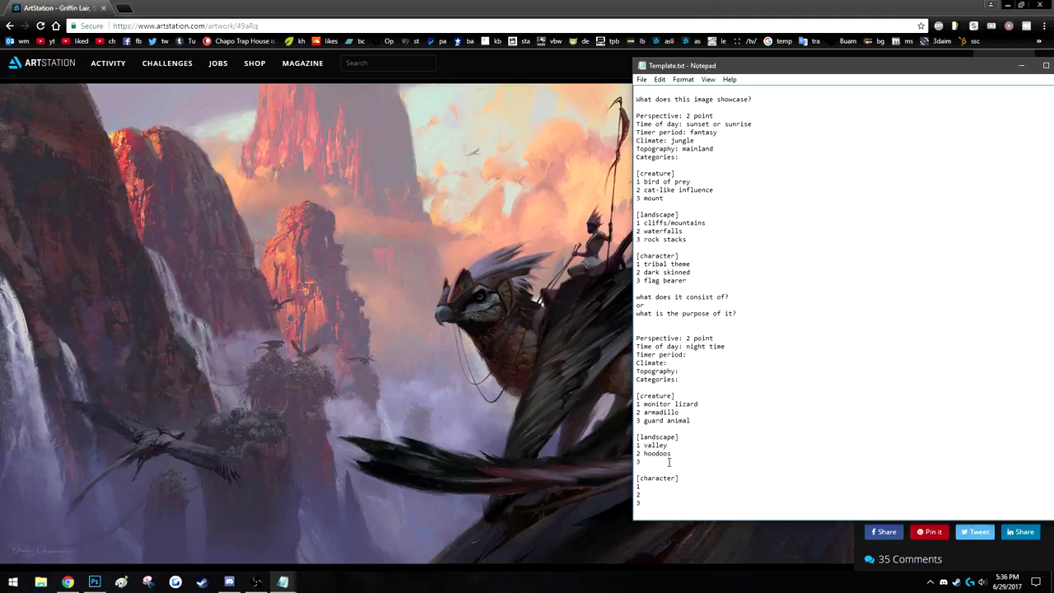
pyautogui.click(669, 461)
pyautogui.click(229, 427)
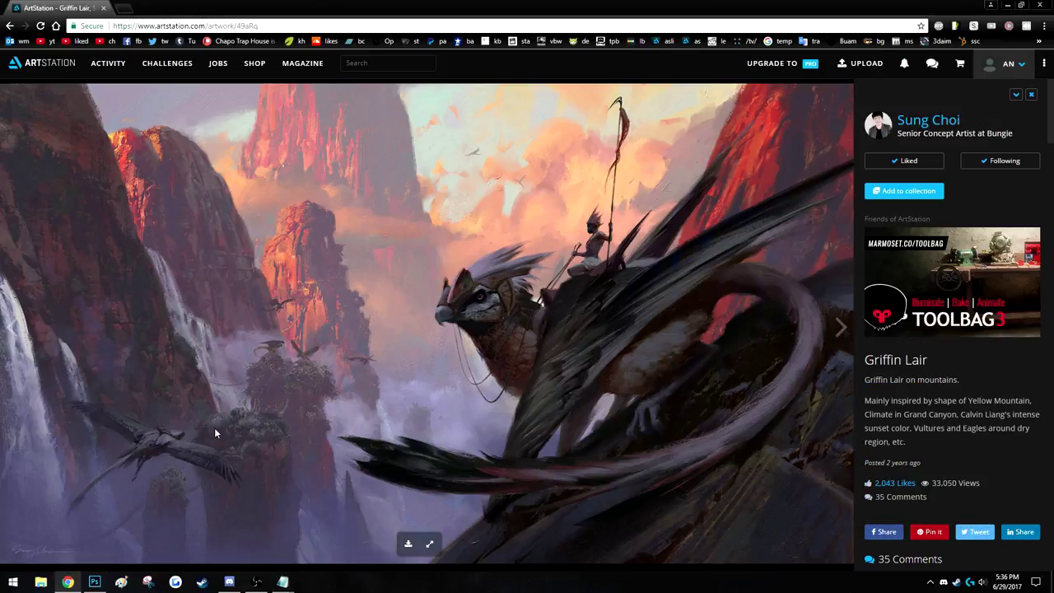
# Enter grottos as the copy's third landscape point.
pyautogui.click(282, 581)
pyautogui.press('Down')
pyautogui.click(659, 461)
pyautogui.write('grotoo')
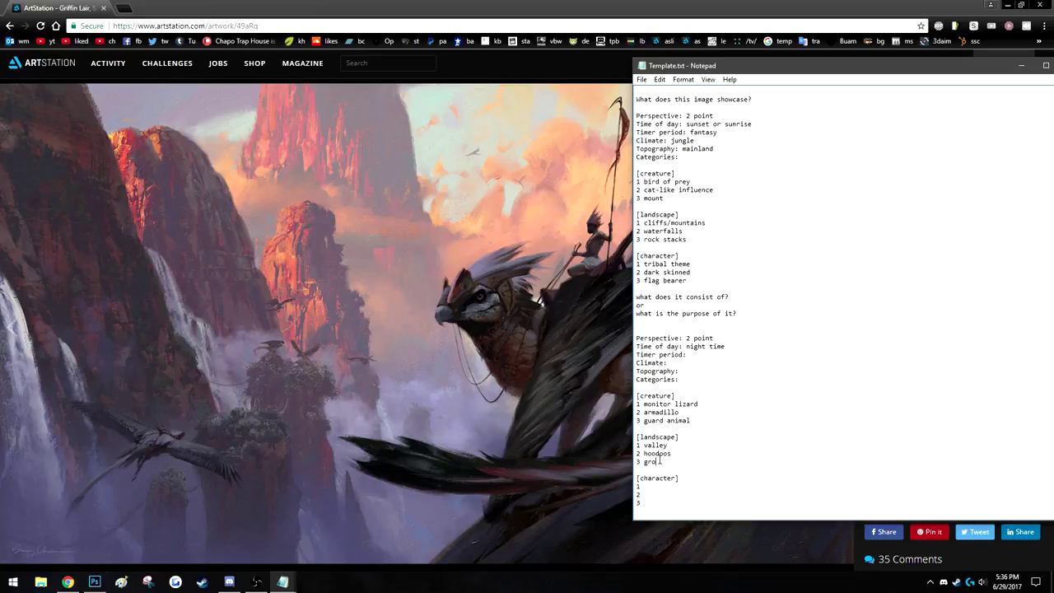
pyautogui.press('BackSpace')
pyautogui.write('tos')
pyautogui.moveTo(675, 446); pyautogui.dragTo(636, 445)
pyautogui.click(675, 446)
# Shift the template notes to uncover more of the artwork's rider and enter nomad as the copy's first character point.
pyautogui.moveTo(742, 59); pyautogui.dragTo(779, 58)
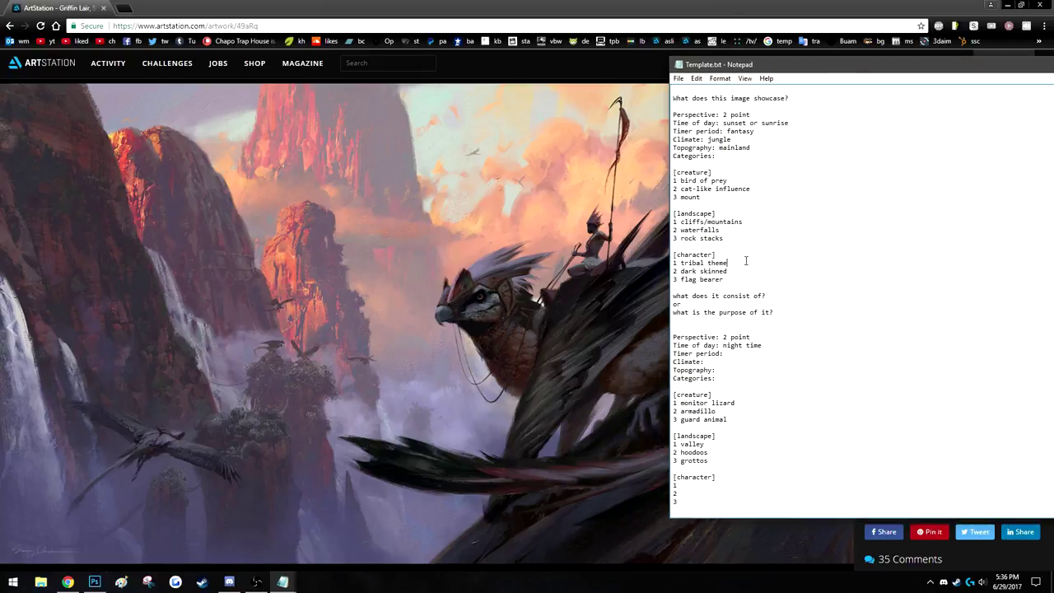
pyautogui.moveTo(746, 260); pyautogui.dragTo(671, 261)
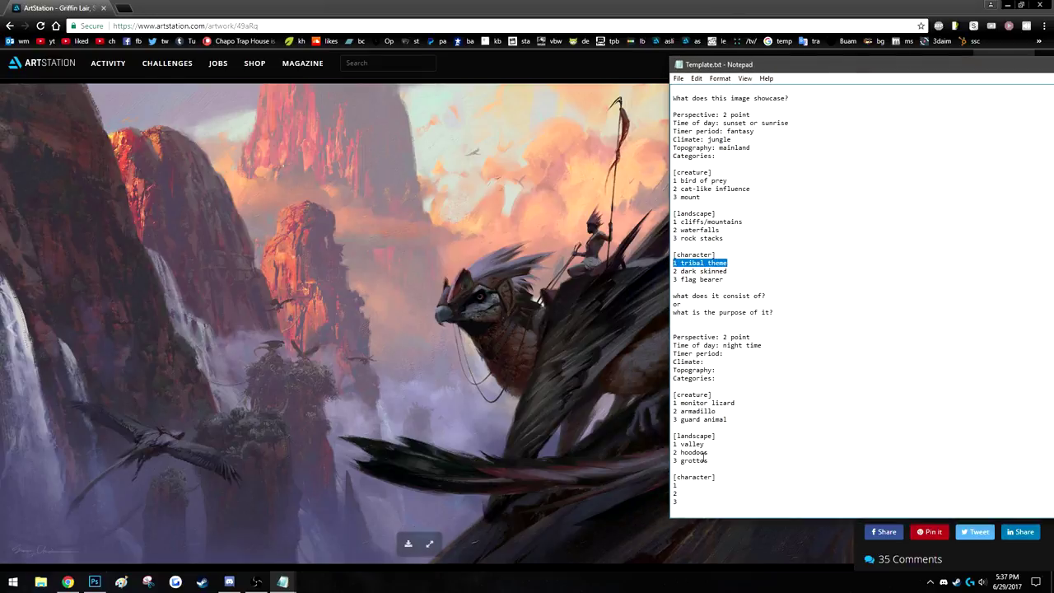
pyautogui.click(695, 485)
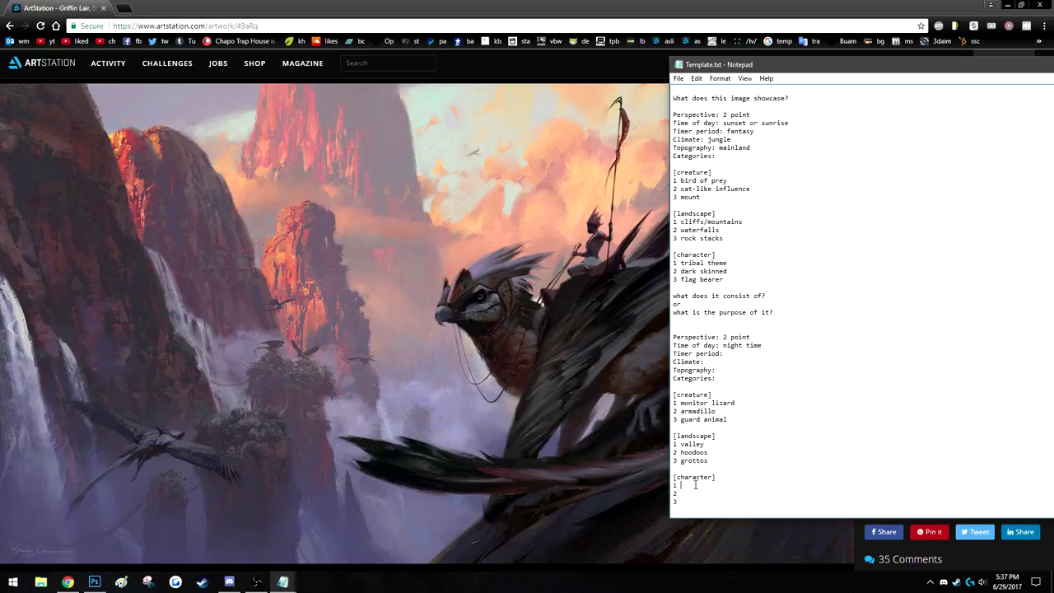
pyautogui.write('nomad')
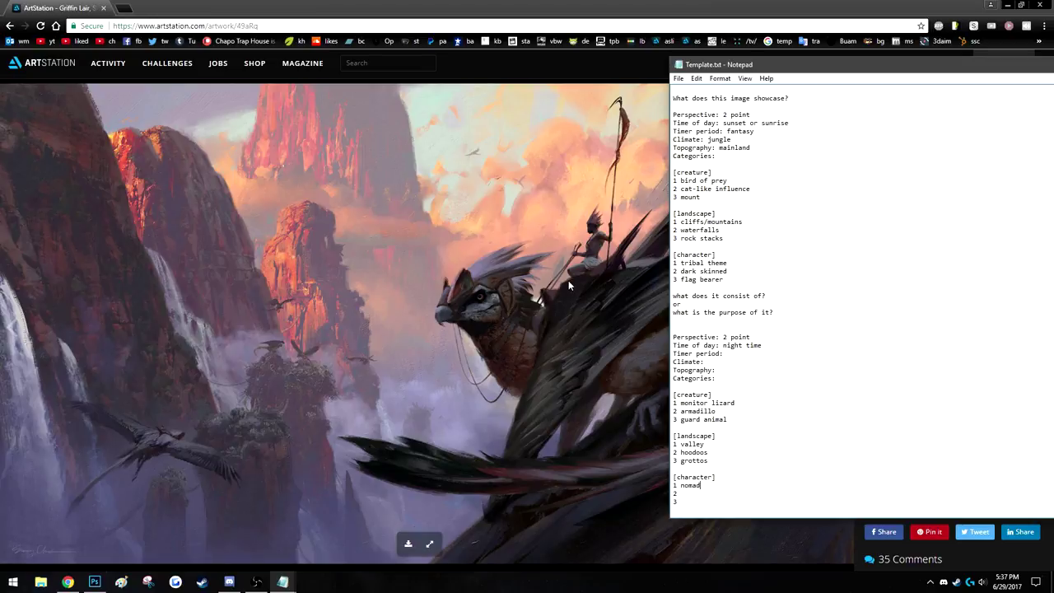
pyautogui.moveTo(715, 478); pyautogui.dragTo(668, 469)
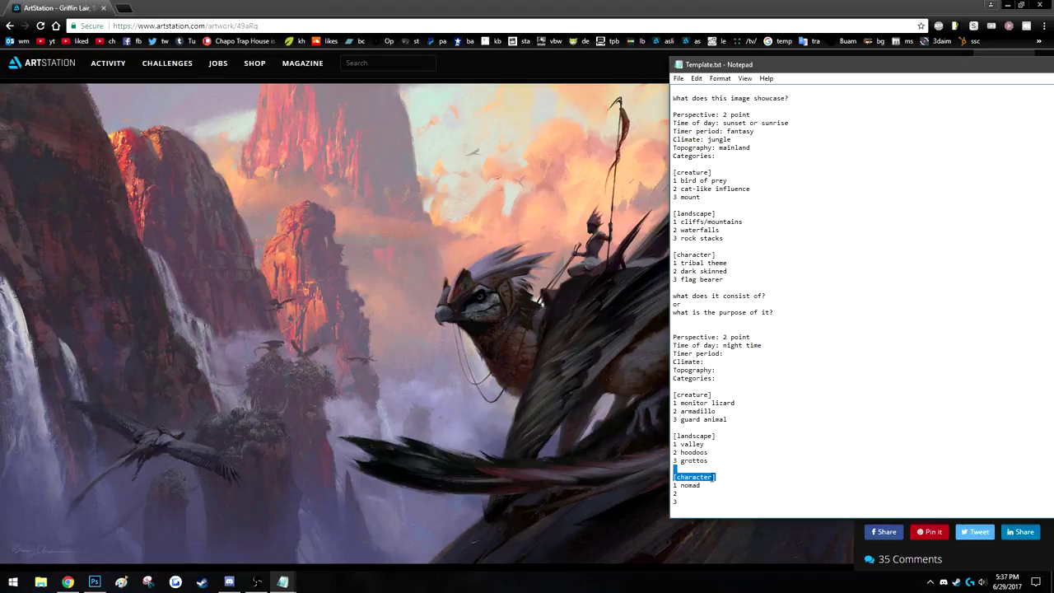
pyautogui.click(711, 485)
# Using the original's second character entry as reference, enter dark skinned as the copy's second character point.
pyautogui.click(694, 495)
pyautogui.moveTo(680, 271); pyautogui.dragTo(744, 270)
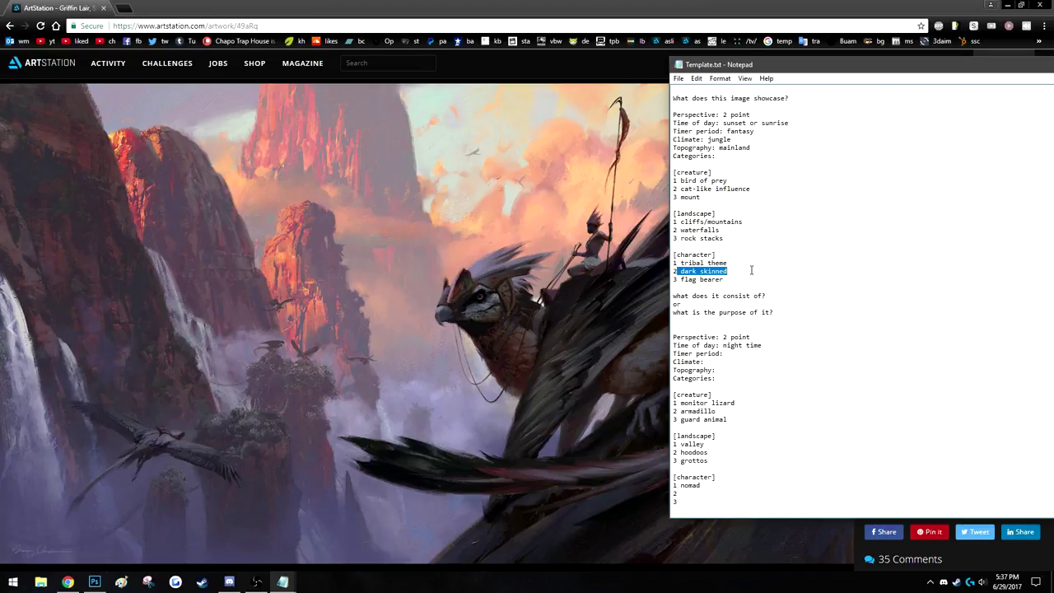
pyautogui.click(695, 493)
pyautogui.write('dark skinned')
pyautogui.click(713, 499)
# Enter traveling merchant as the copy's third character point in place of the original's flag bearer.
pyautogui.moveTo(731, 279); pyautogui.dragTo(656, 276)
pyautogui.click(731, 279)
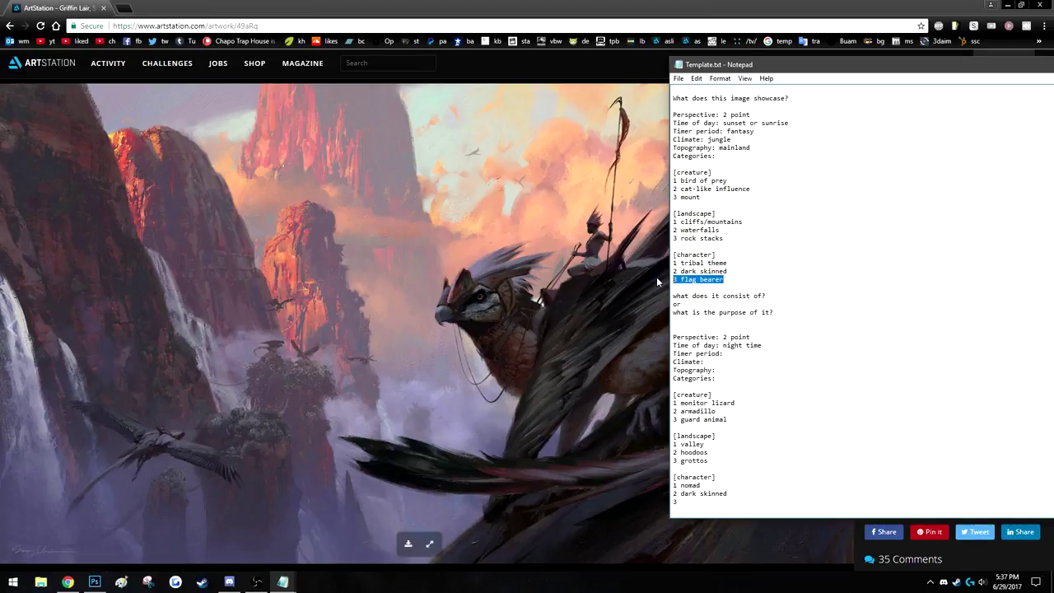
pyautogui.click(708, 501)
pyautogui.write('traveling ')
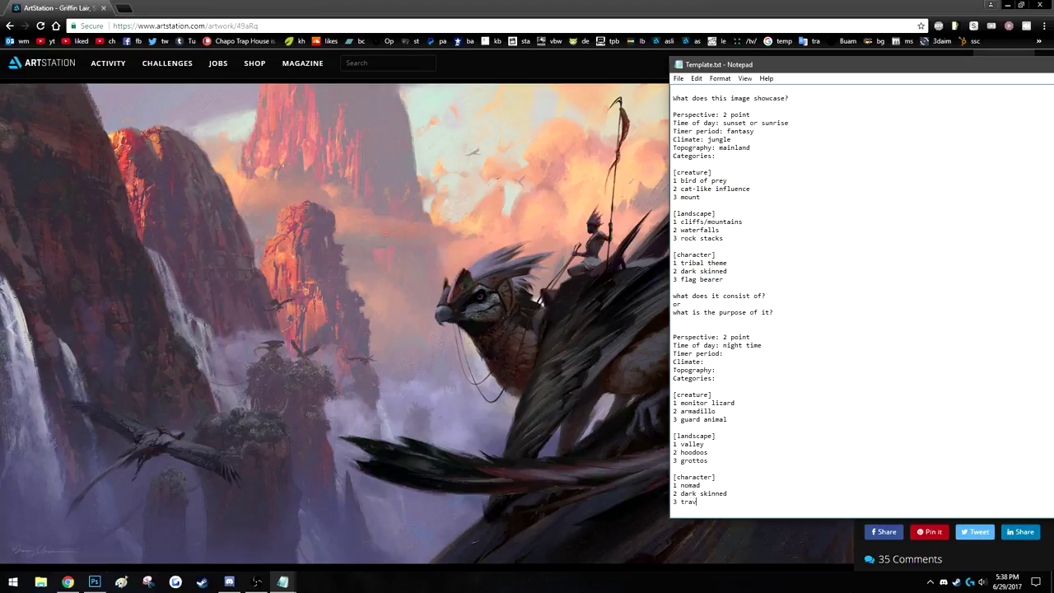
pyautogui.write('merchant')
# Review the copy's guard animal entry, its landscape points and the full set of creature, landscape and character ideas.
pyautogui.moveTo(736, 423); pyautogui.dragTo(658, 398)
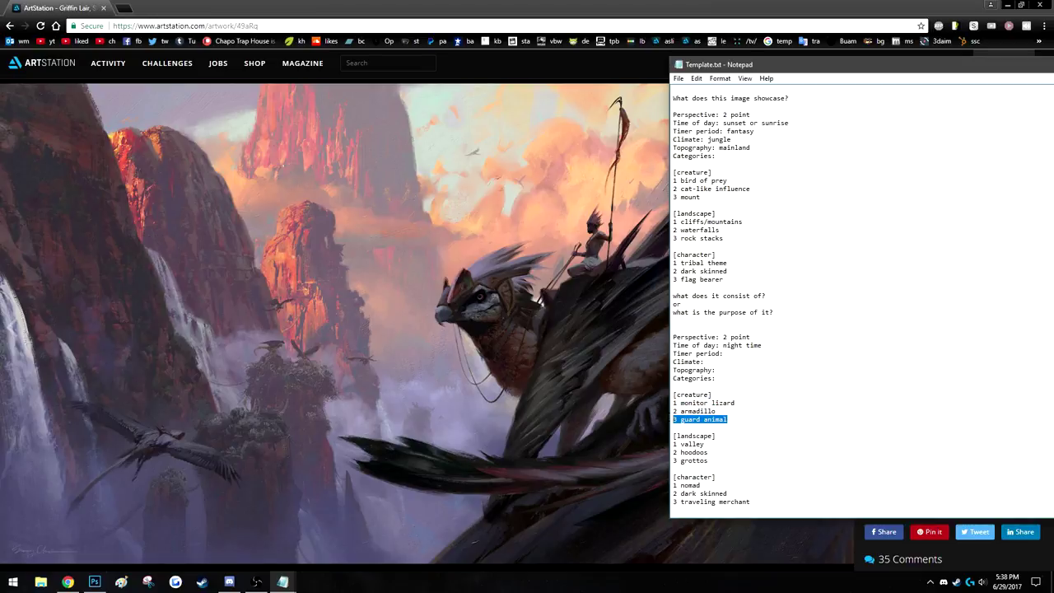
pyautogui.click(750, 421)
pyautogui.moveTo(708, 461); pyautogui.dragTo(672, 443)
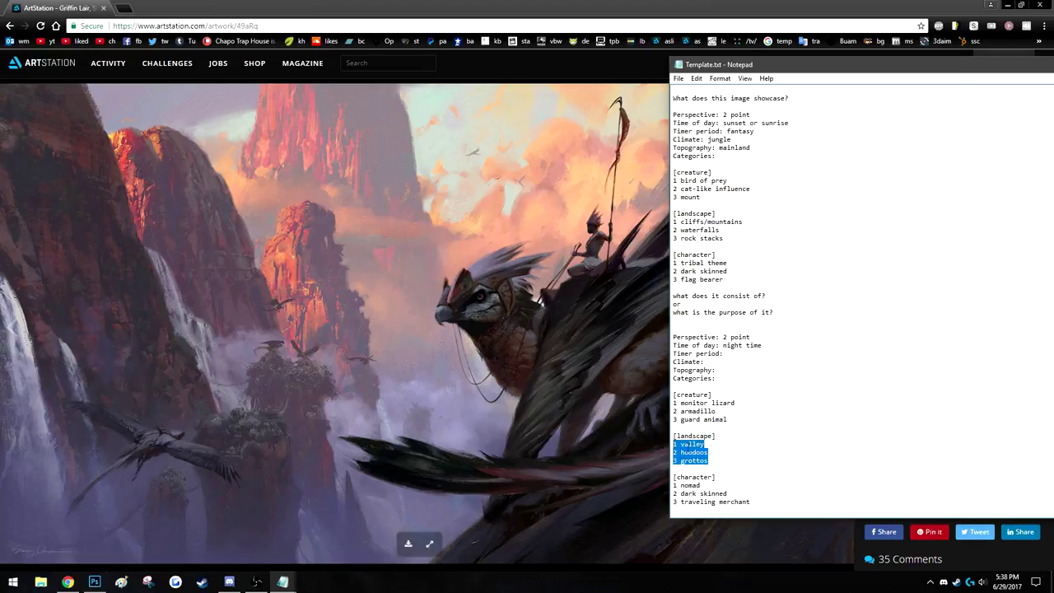
pyautogui.click(720, 450)
pyautogui.click(729, 461)
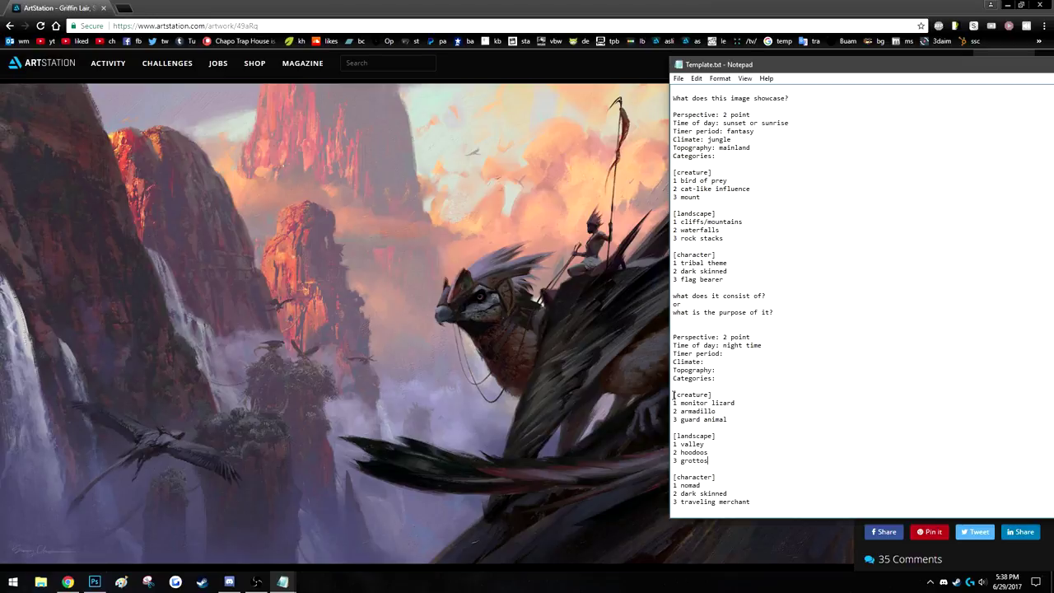
pyautogui.moveTo(673, 394); pyautogui.dragTo(835, 527)
pyautogui.click(741, 353)
pyautogui.moveTo(674, 401); pyautogui.dragTo(790, 505)
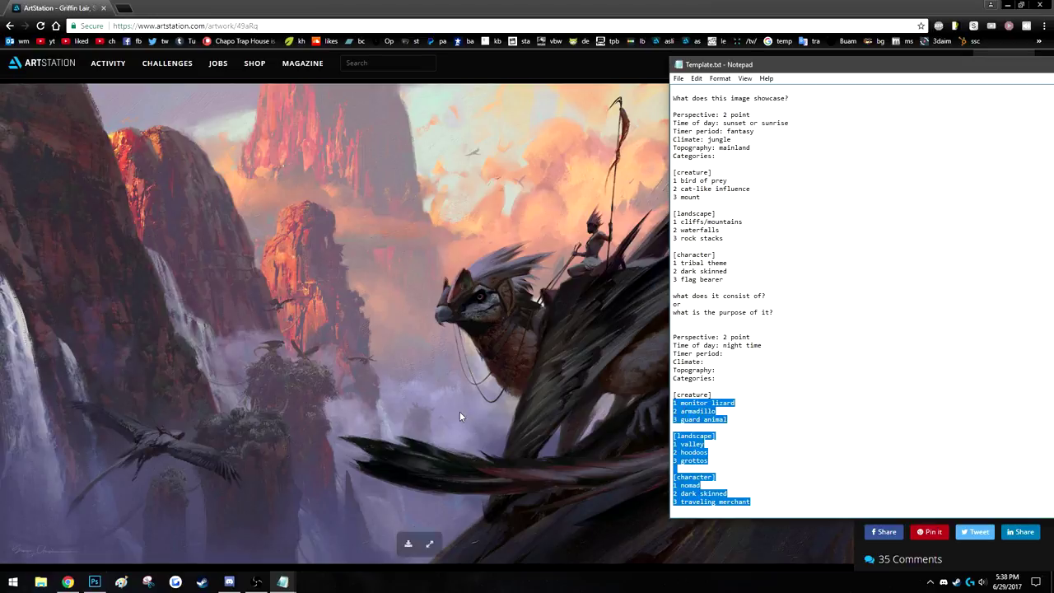
# Set the copy's time period to fantasy, climate to desert and topography to mainland.
pyautogui.click(735, 352)
pyautogui.write('fantasy')
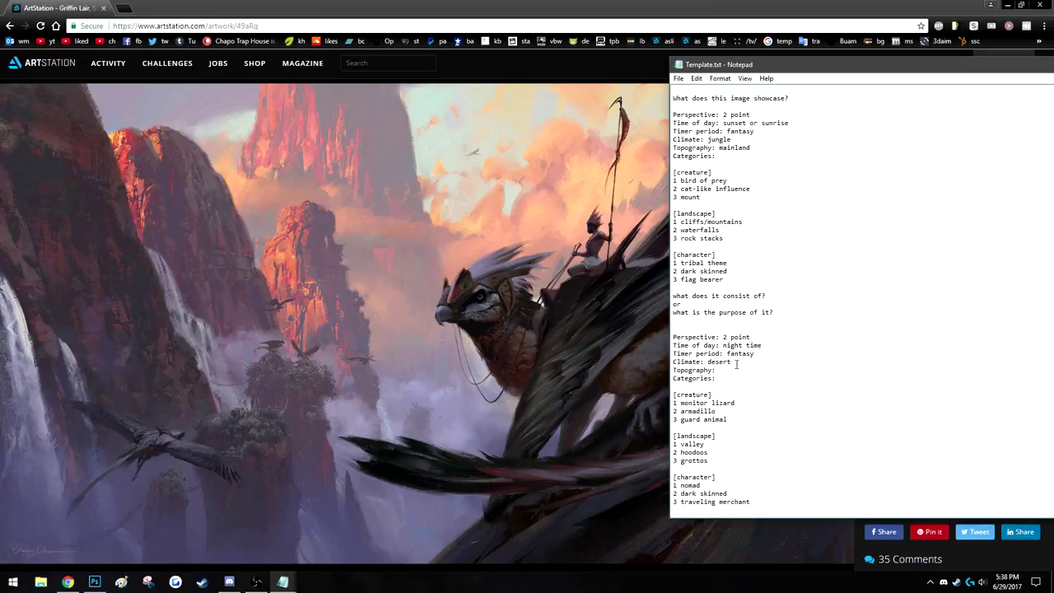
pyautogui.click(732, 368)
pyautogui.write('mainland')
# Review the whole filled-in copy against the original's creature, landscape and character categories.
pyautogui.keyDown('shift'); pyautogui.click(679, 386); pyautogui.keyUp('shift')
pyautogui.click(679, 390)
pyautogui.moveTo(785, 502); pyautogui.dragTo(674, 320)
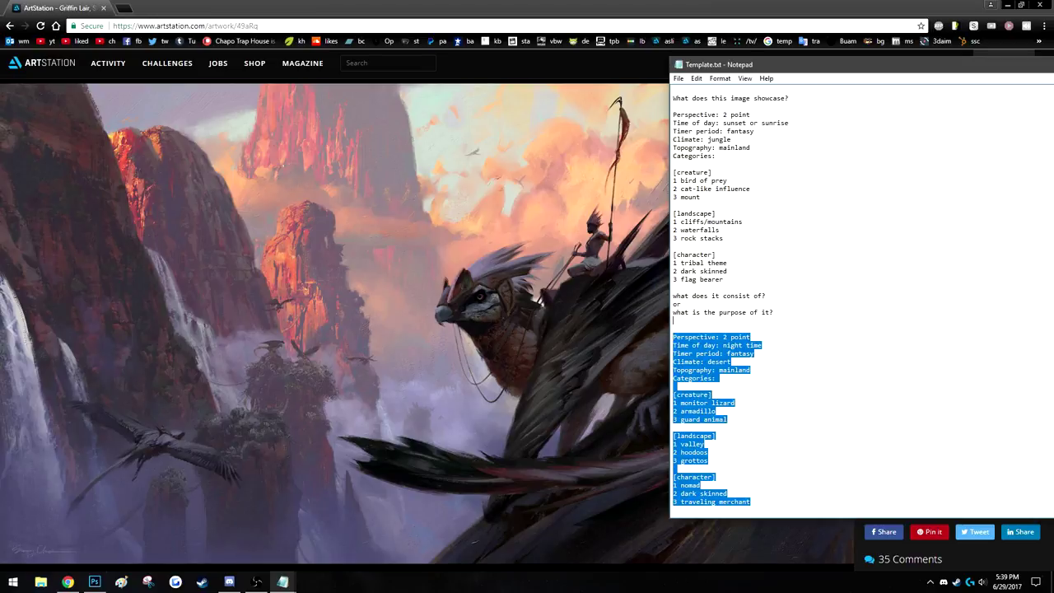
pyautogui.click(688, 328)
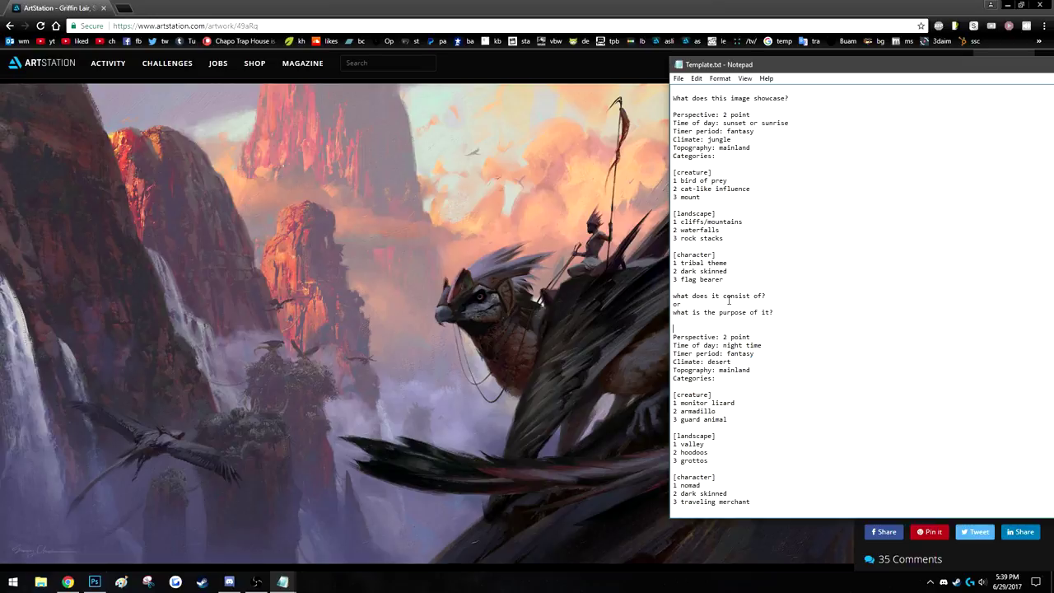
pyautogui.doubleClick(691, 255)
pyautogui.doubleClick(693, 214)
pyautogui.doubleClick(691, 172)
pyautogui.click(673, 402)
pyautogui.moveTo(729, 437); pyautogui.dragTo(672, 437)
pyautogui.moveTo(732, 480); pyautogui.dragTo(653, 476)
pyautogui.moveTo(710, 460); pyautogui.dragTo(661, 447)
pyautogui.click(714, 444)
# Compare the Griffin Lair artwork with the copy's valley, grottos and monitor lizard entries.
pyautogui.click(662, 446)
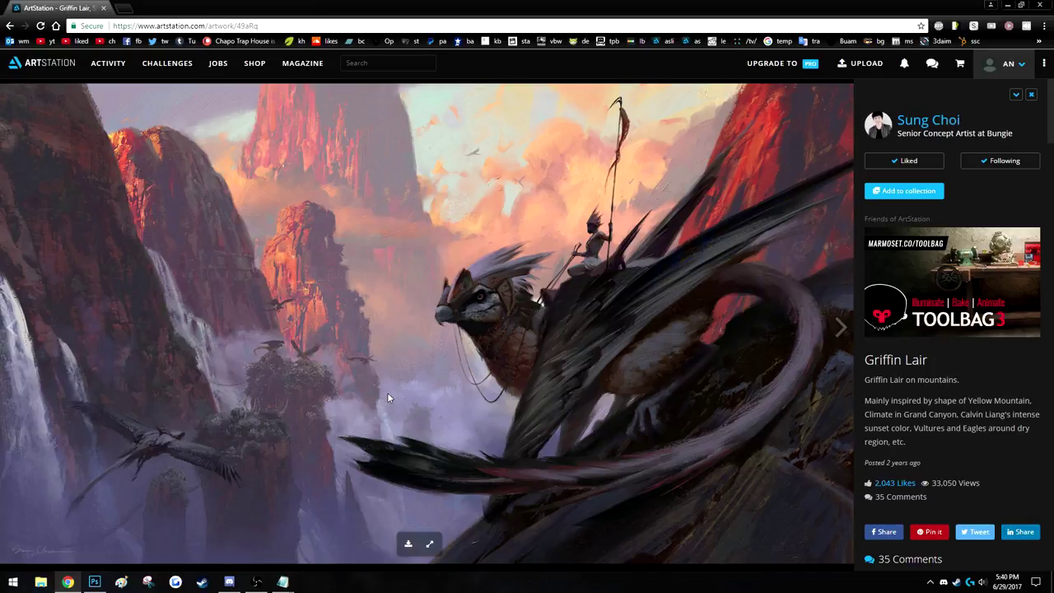
pyautogui.click(283, 581)
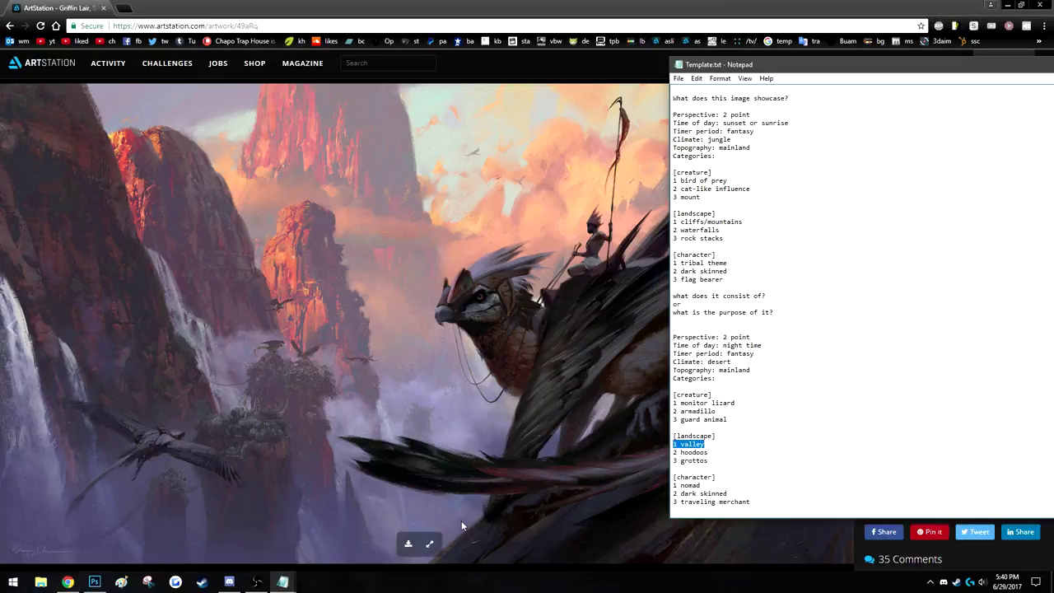
pyautogui.click(718, 452)
pyautogui.moveTo(709, 460); pyautogui.dragTo(656, 468)
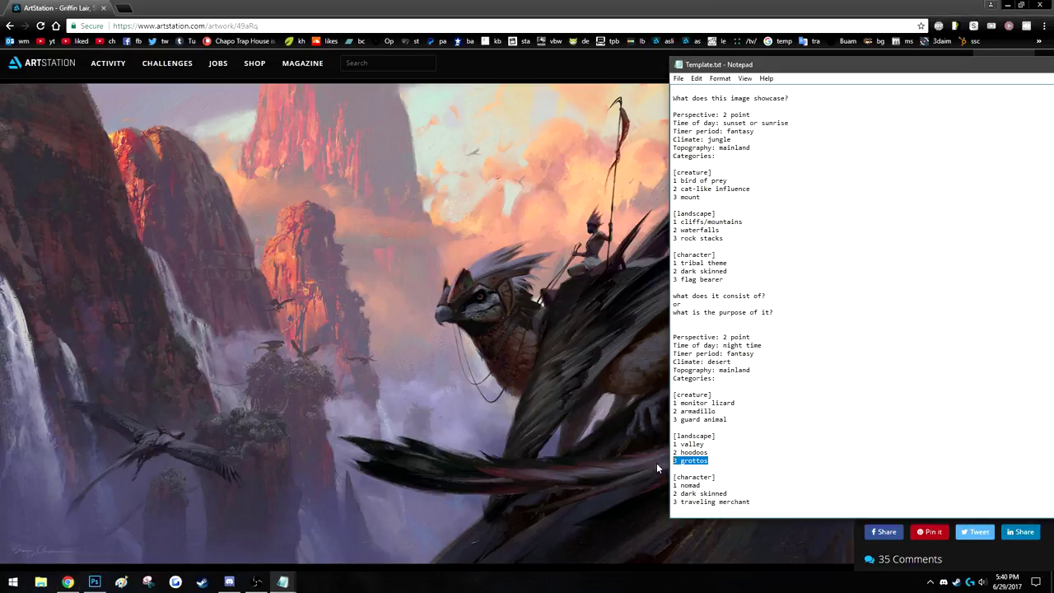
pyautogui.click(282, 581)
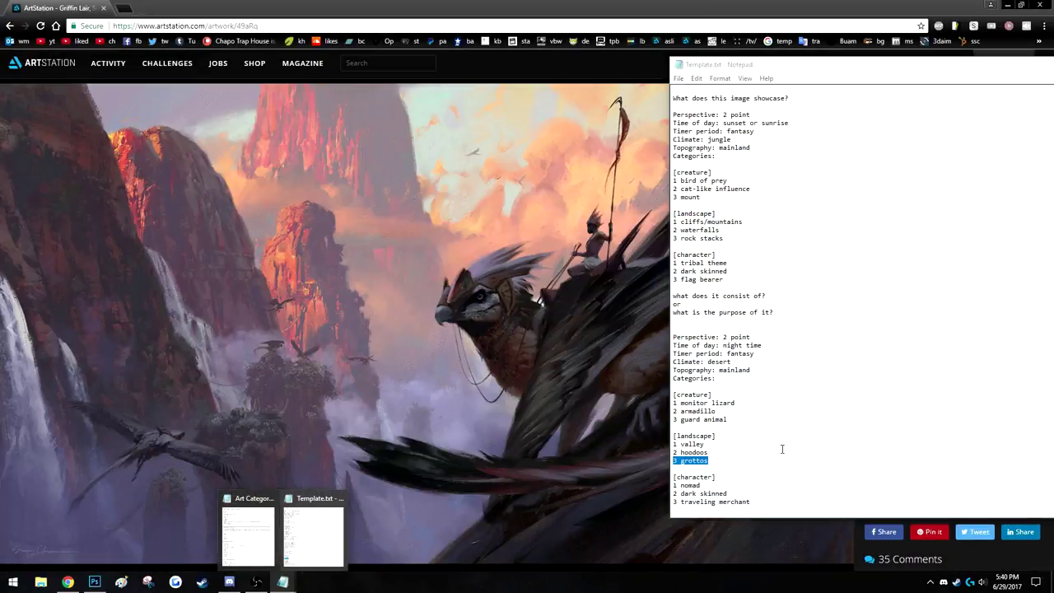
pyautogui.moveTo(735, 402); pyautogui.dragTo(681, 403)
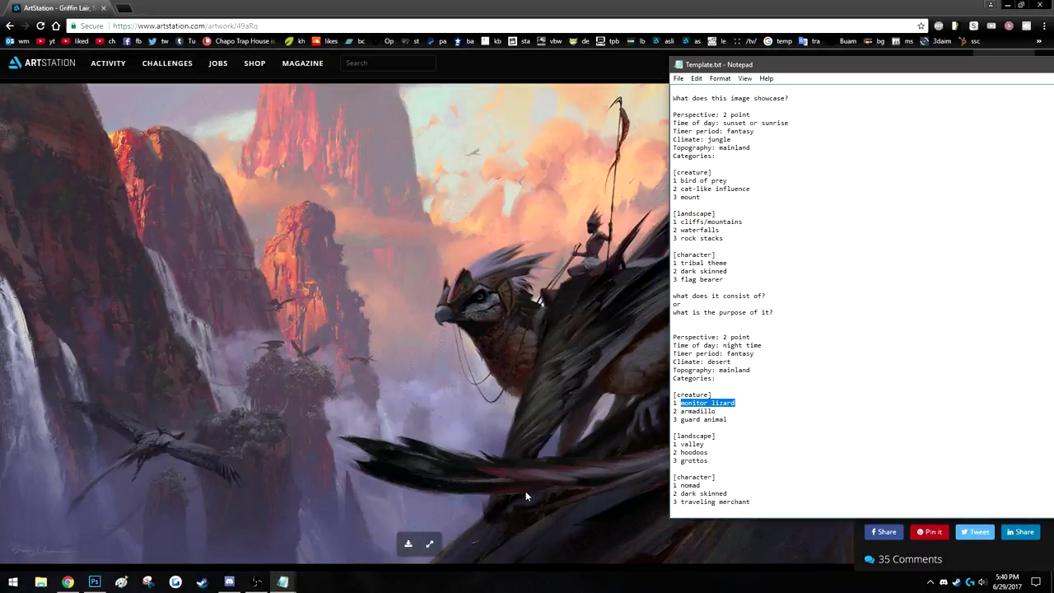
pyautogui.click(517, 456)
# Switch to the Art Categories notes and look through the building type and non-building structure lists.
pyautogui.moveTo(282, 581)
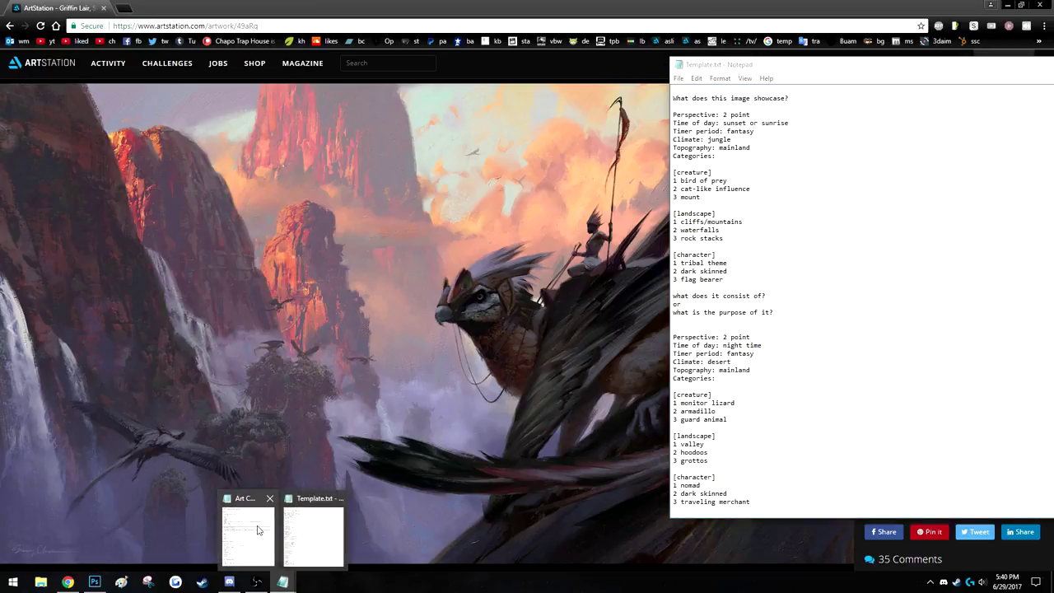
pyautogui.click(258, 529)
pyautogui.moveTo(494, 147); pyautogui.dragTo(492, 314)
pyautogui.scroll(-10, 138, 290)
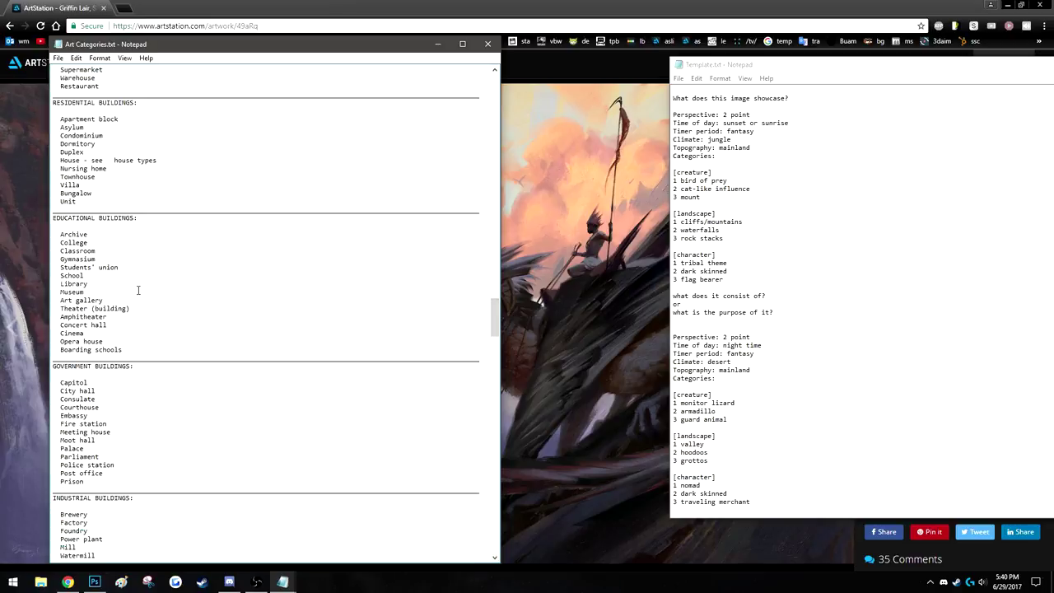
pyautogui.scroll(-12, 165, 354)
pyautogui.scroll(-11, 163, 342)
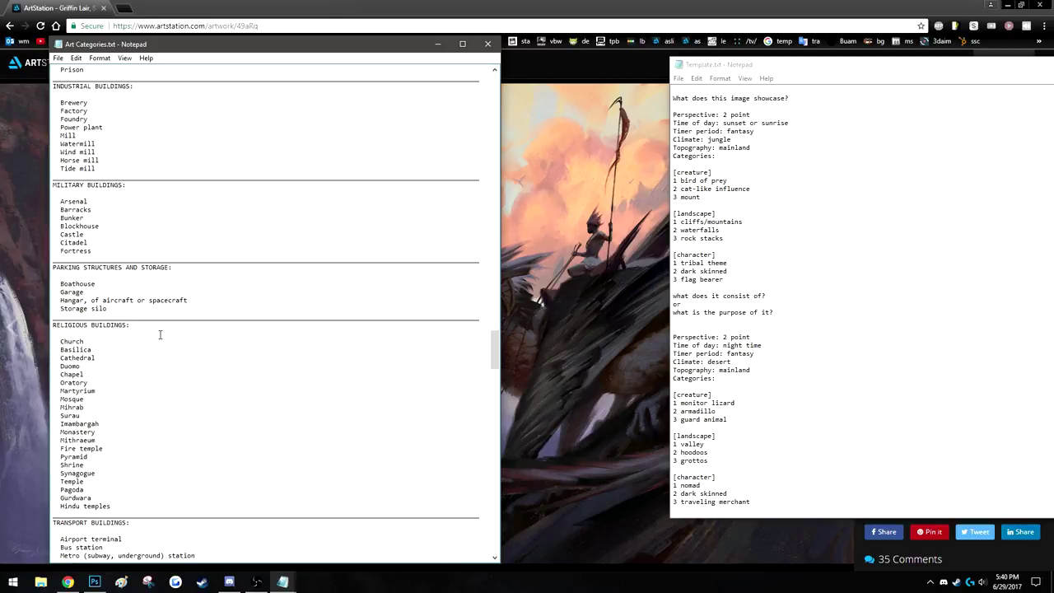
pyautogui.scroll(-20, 142, 361)
pyautogui.scroll(-12, 153, 343)
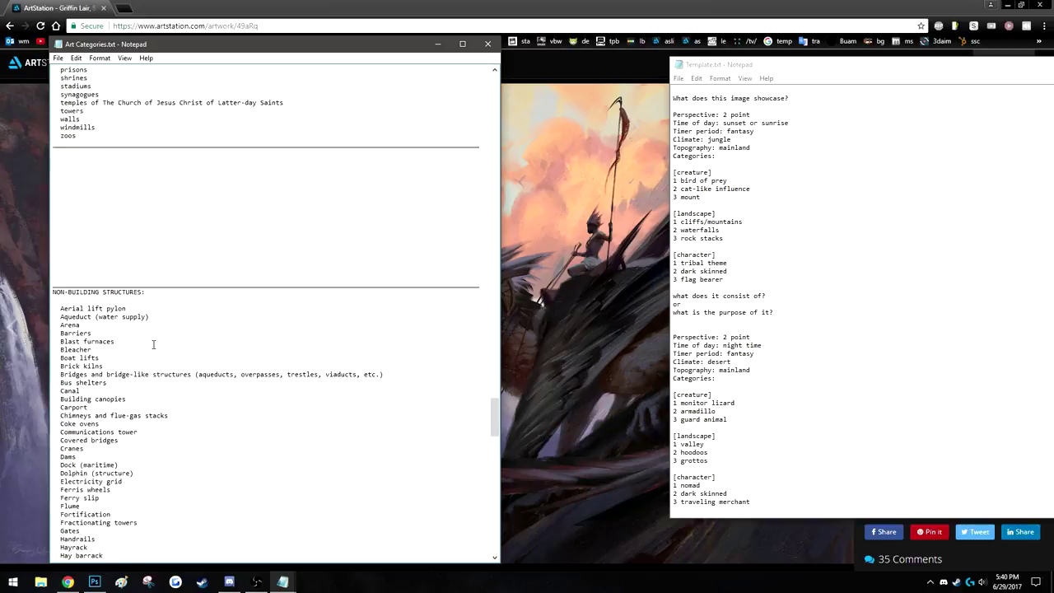
# Look through the vehicle types list and the closing notes on plants and animals, then put the Art Categories file away.
pyautogui.scroll(-15, 155, 340)
pyautogui.moveTo(165, 265); pyautogui.dragTo(203, 352)
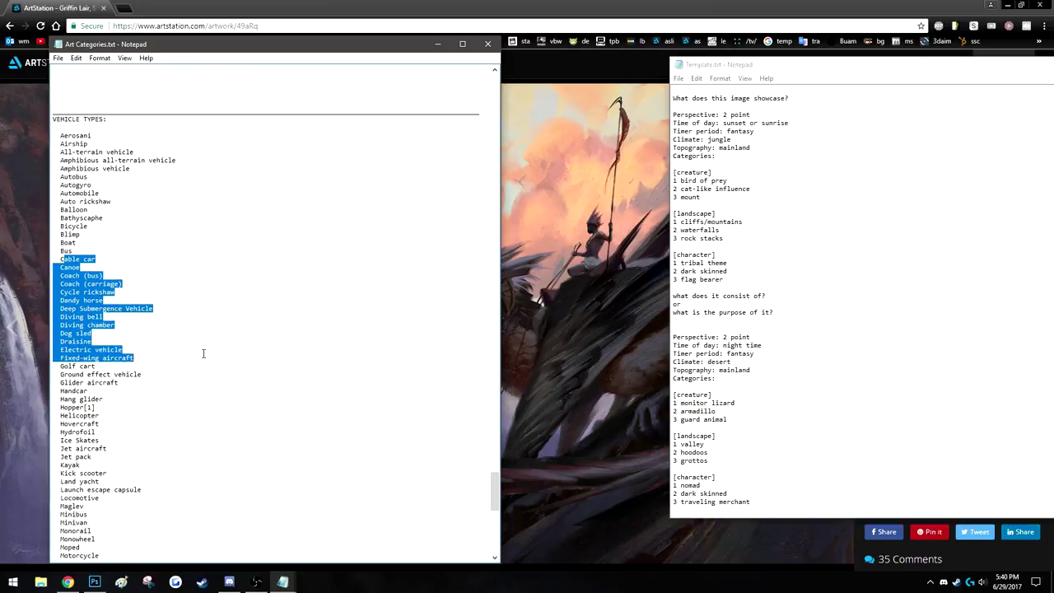
pyautogui.click(202, 352)
pyautogui.scroll(-11, 188, 340)
pyautogui.scroll(-9, 187, 340)
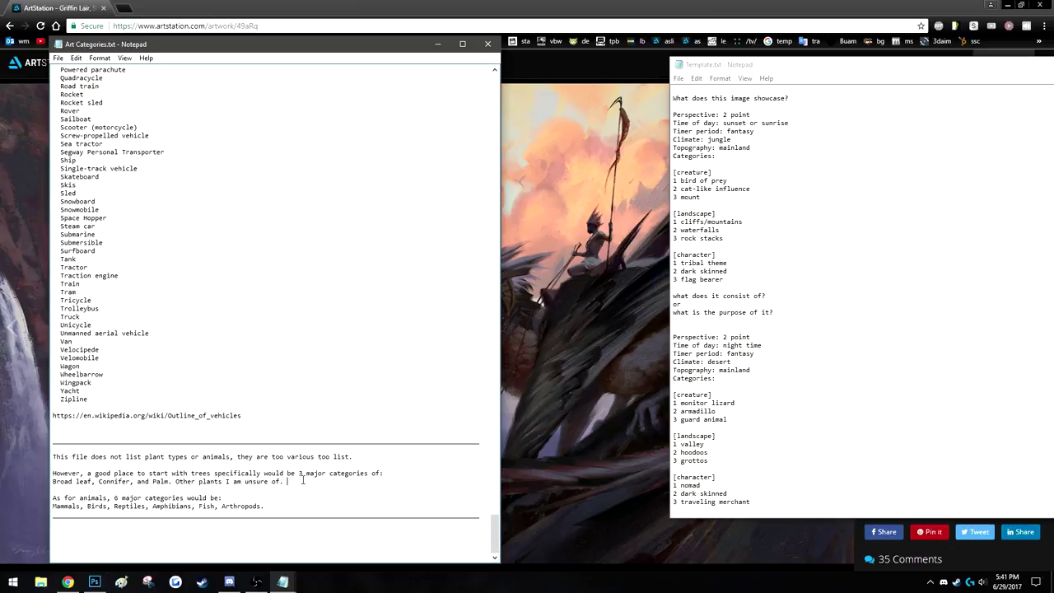
pyautogui.click(437, 43)
# Move the Template notes over the artwork and review the filled-in copy, from perspective to traveling merchant, alongside the Griffin Lair image.
pyautogui.moveTo(798, 69); pyautogui.dragTo(595, 75)
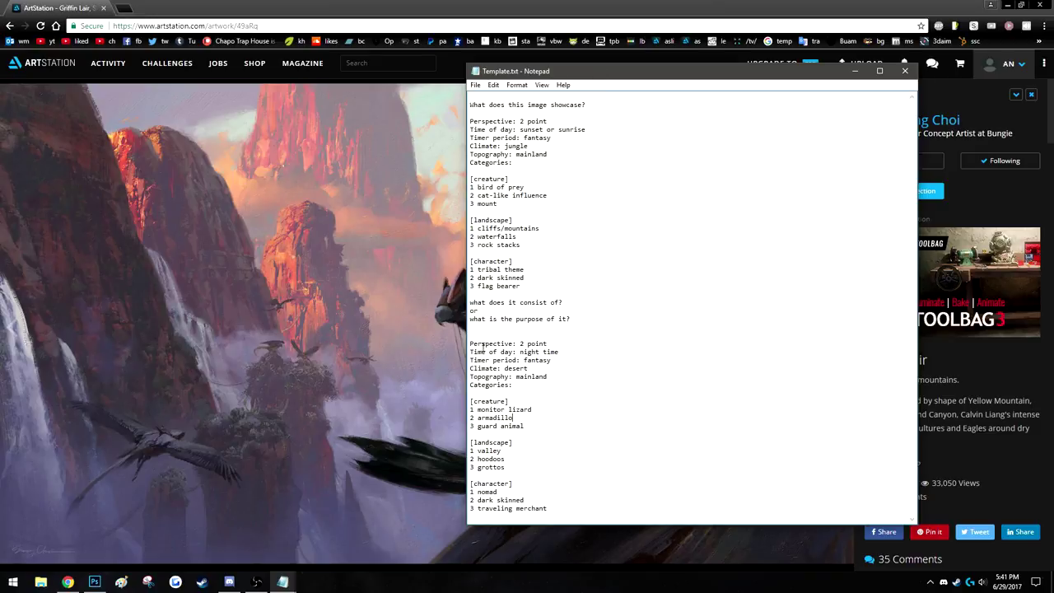
pyautogui.moveTo(470, 343); pyautogui.dragTo(619, 535)
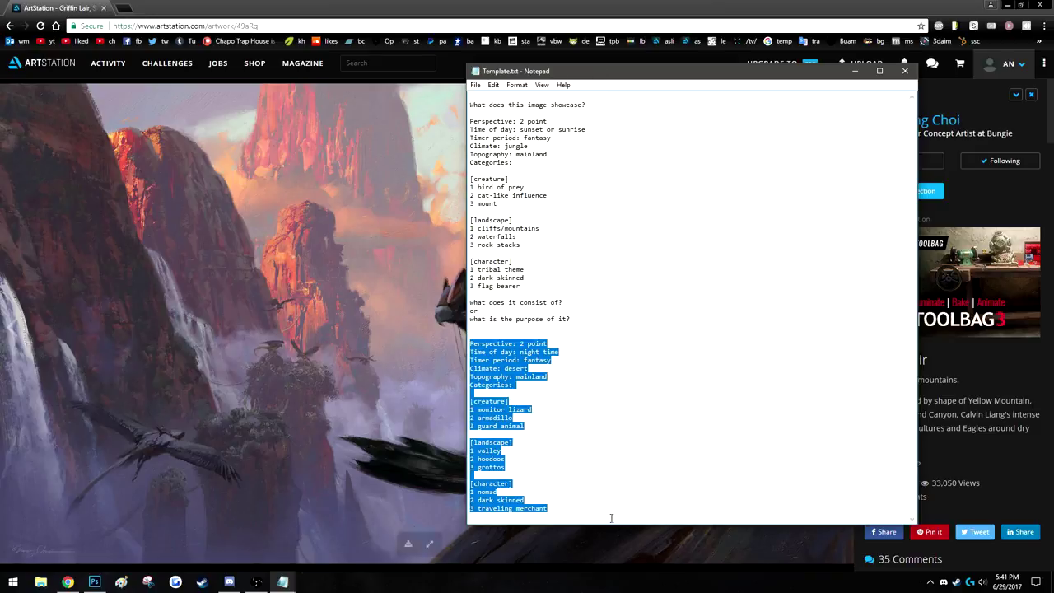
pyautogui.click(607, 510)
pyautogui.click(423, 6)
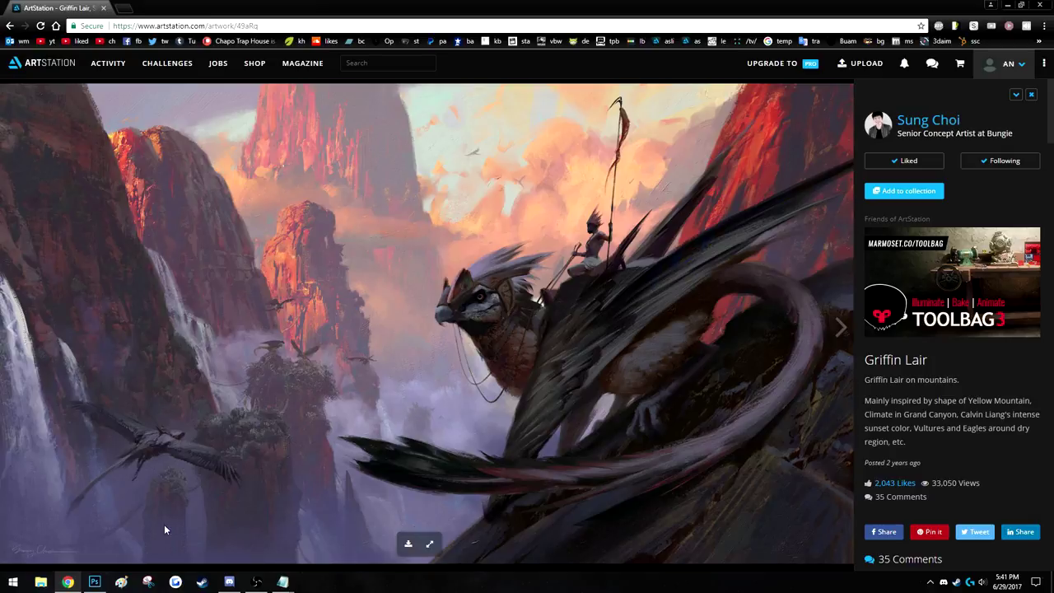
pyautogui.moveTo(283, 582)
pyautogui.click(316, 543)
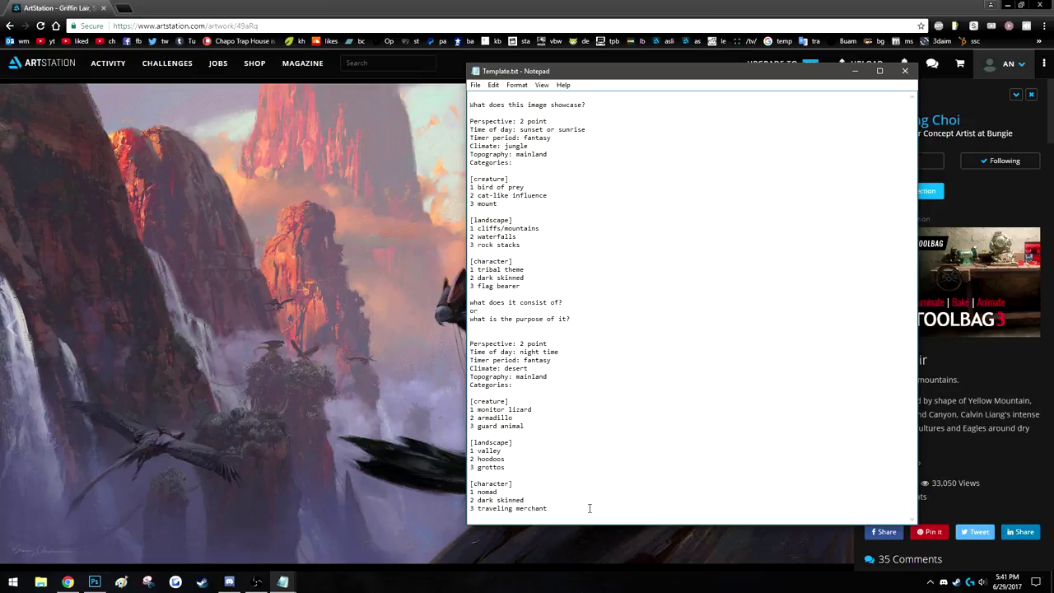
pyautogui.click(257, 582)
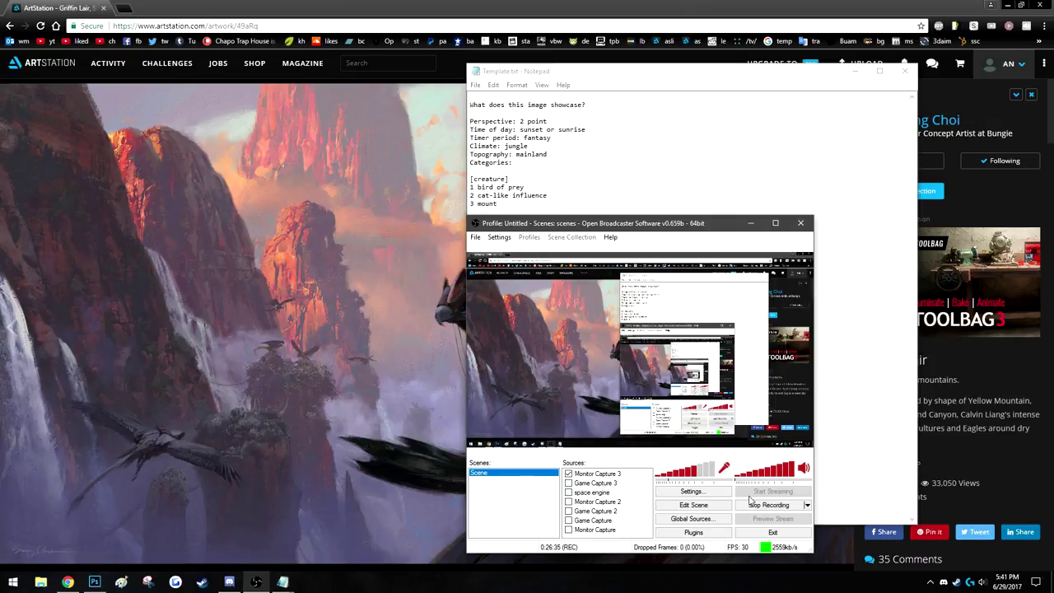